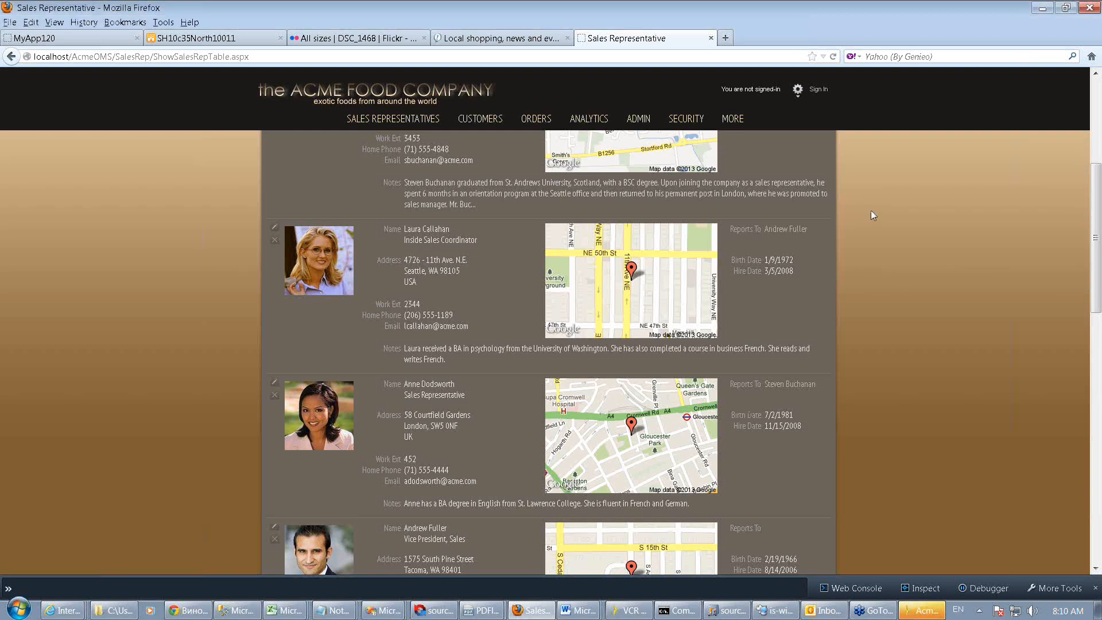
Scroll through the sales representative list to review each rep's details and address map
{"action": "scroll", "coordinate": [871, 211], "scroll_direction": "down", "scroll_amount": 1}
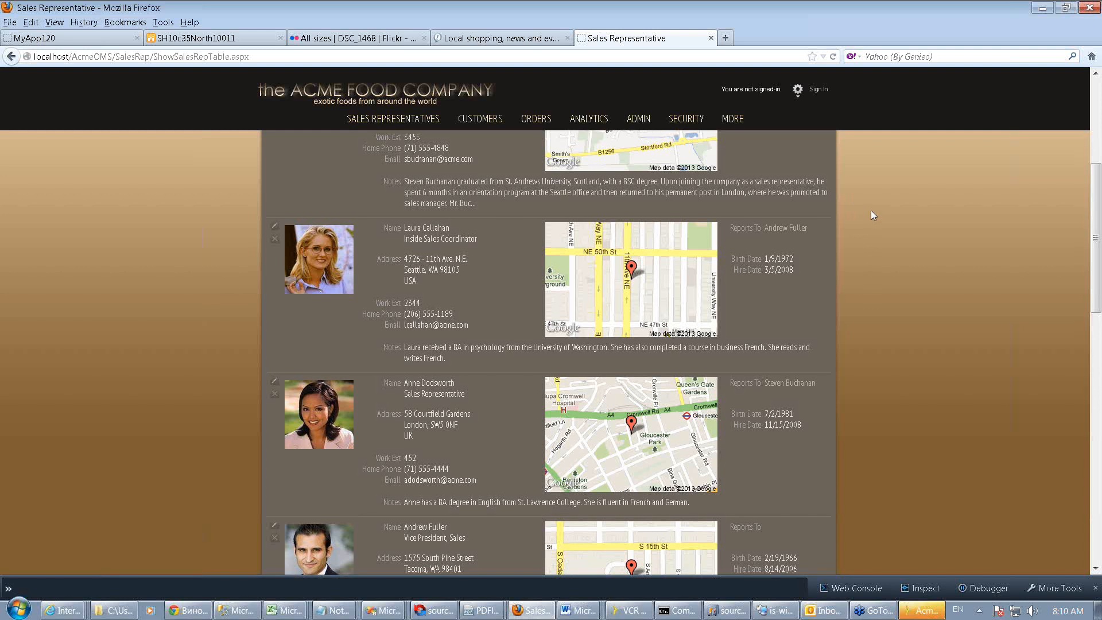
{"action": "scroll", "coordinate": [872, 215], "scroll_direction": "down", "scroll_amount": 3}
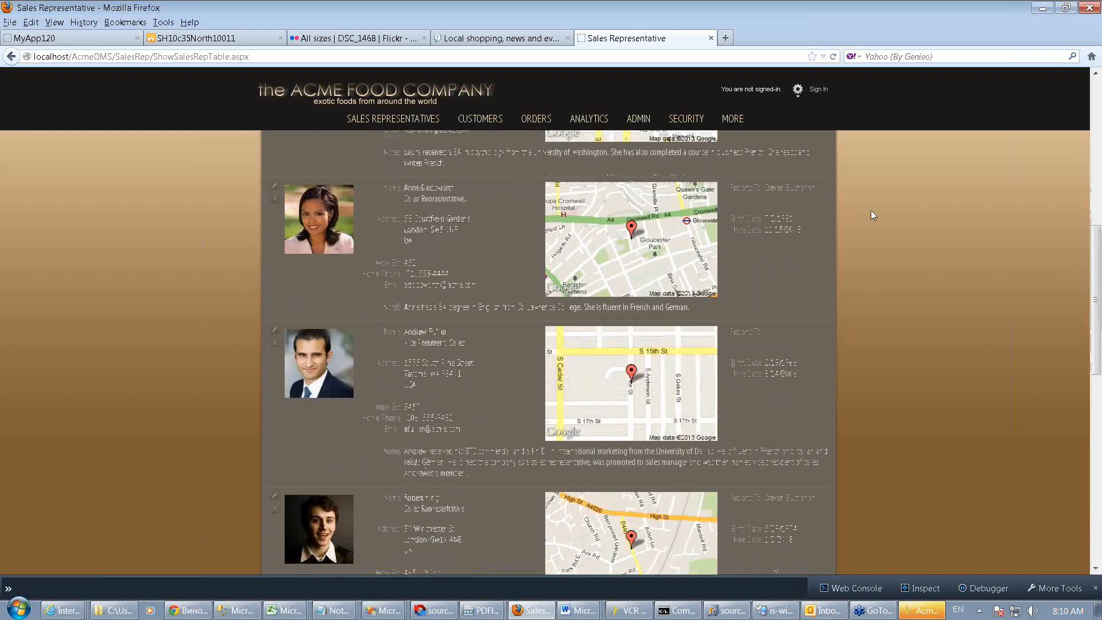
{"action": "scroll", "coordinate": [871, 215], "scroll_direction": "down", "scroll_amount": 2}
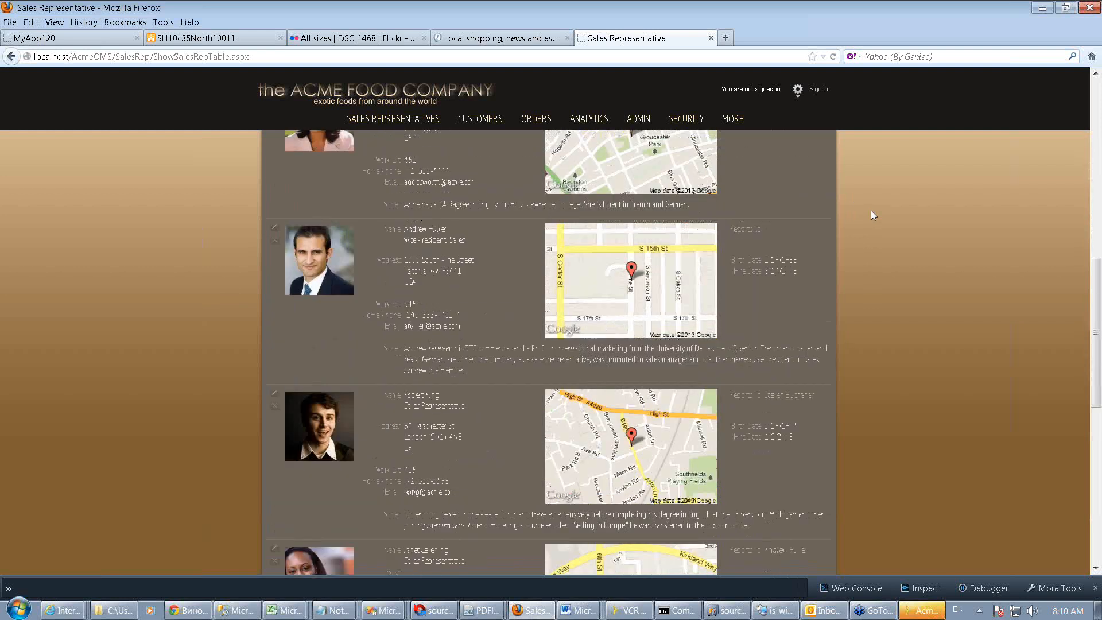
{"action": "scroll", "coordinate": [867, 209], "scroll_direction": "up", "scroll_amount": 6}
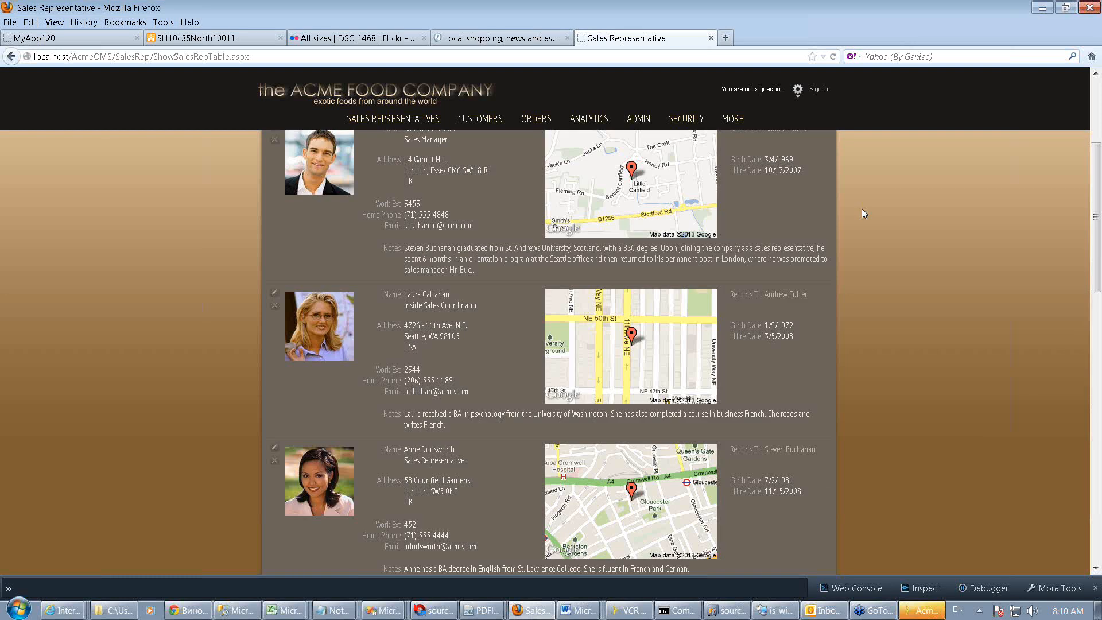
{"action": "scroll", "coordinate": [861, 208], "scroll_direction": "up", "scroll_amount": 2}
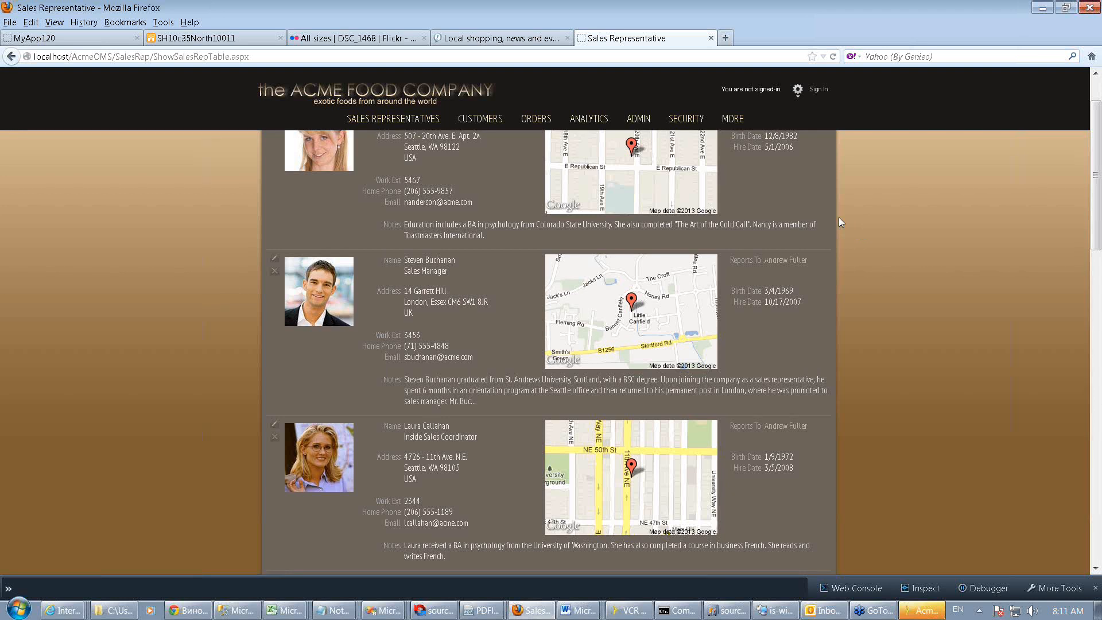
{"action": "scroll", "coordinate": [839, 216], "scroll_direction": "up", "scroll_amount": 2}
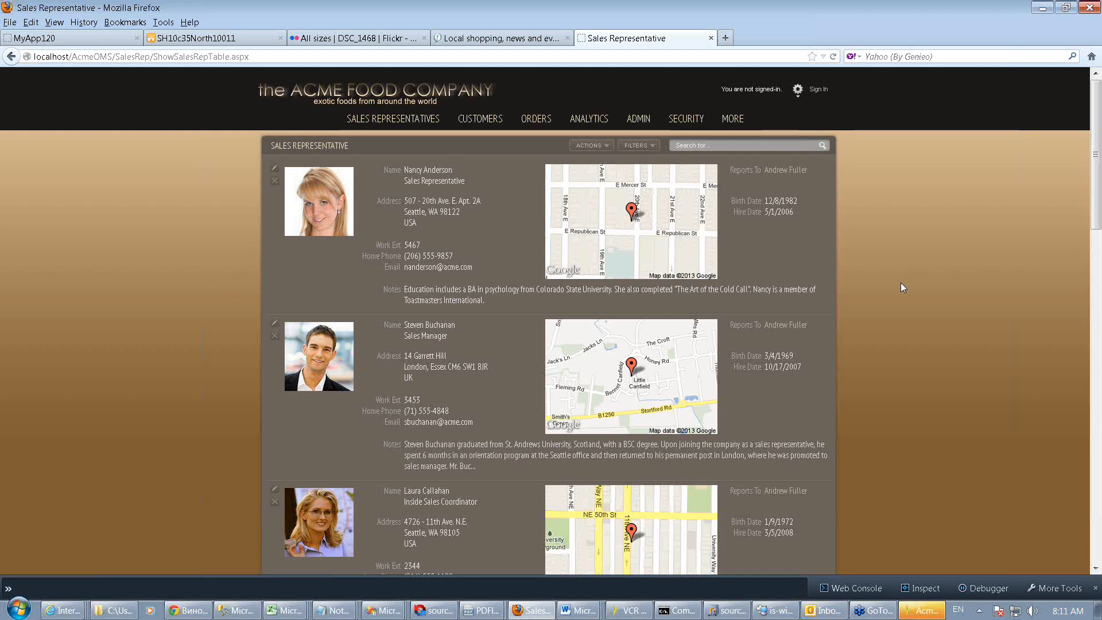
{"action": "scroll", "coordinate": [901, 282], "scroll_direction": "down", "scroll_amount": 2}
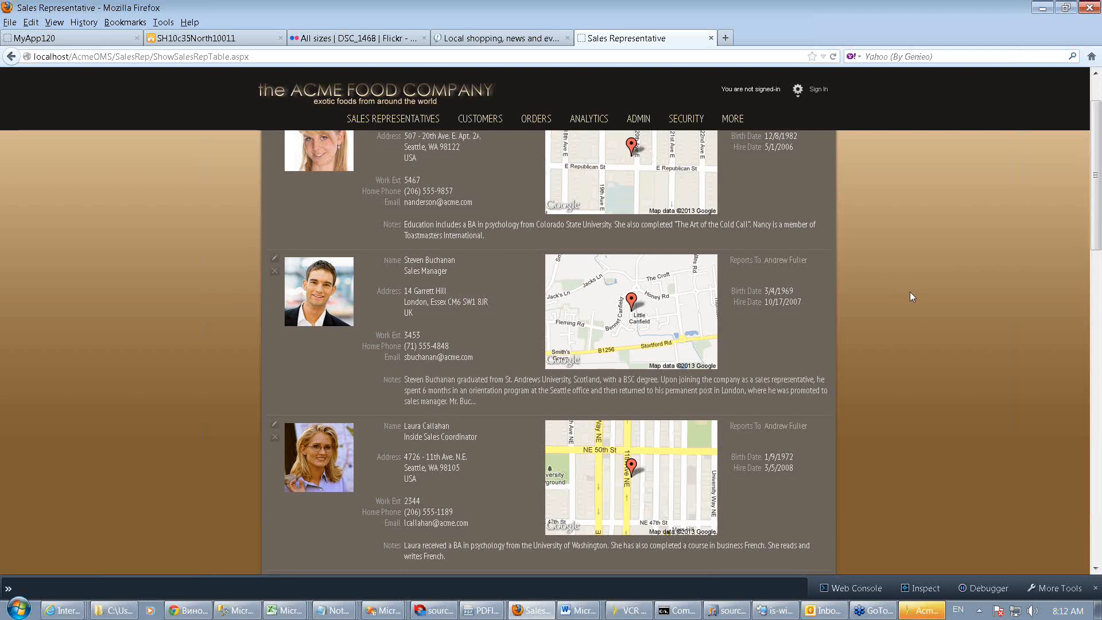
{"action": "scroll", "coordinate": [910, 296], "scroll_direction": "up", "scroll_amount": 2}
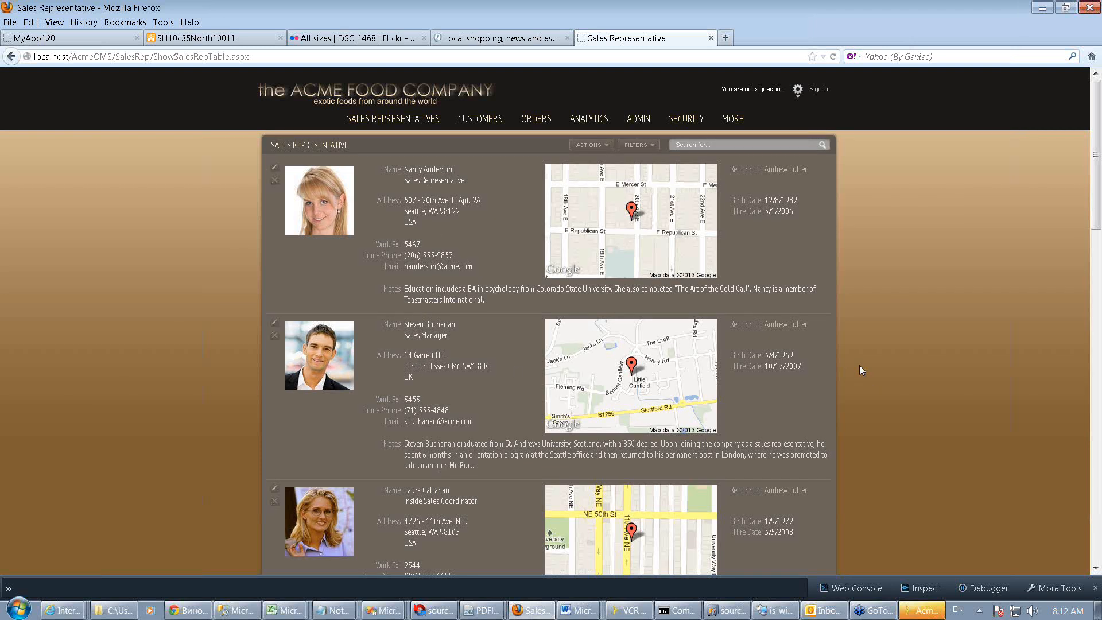
{"action": "scroll", "coordinate": [859, 366], "scroll_direction": "down", "scroll_amount": 1}
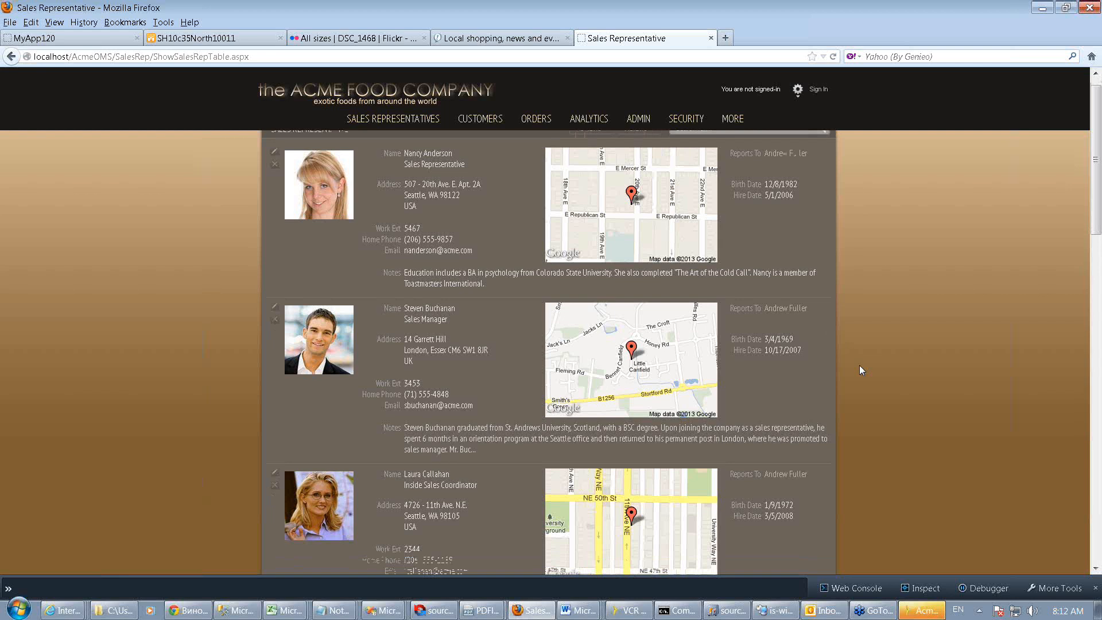
{"action": "scroll", "coordinate": [859, 365], "scroll_direction": "down", "scroll_amount": 3}
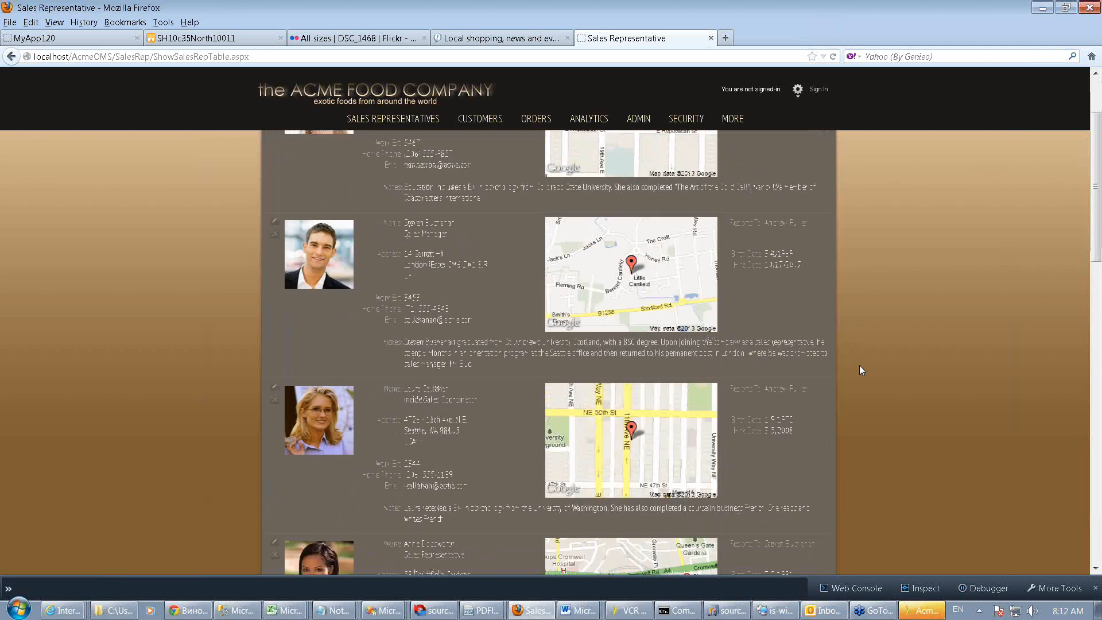
{"action": "scroll", "coordinate": [859, 370], "scroll_direction": "down", "scroll_amount": 3}
{"action": "scroll", "coordinate": [859, 365], "scroll_direction": "down", "scroll_amount": 4}
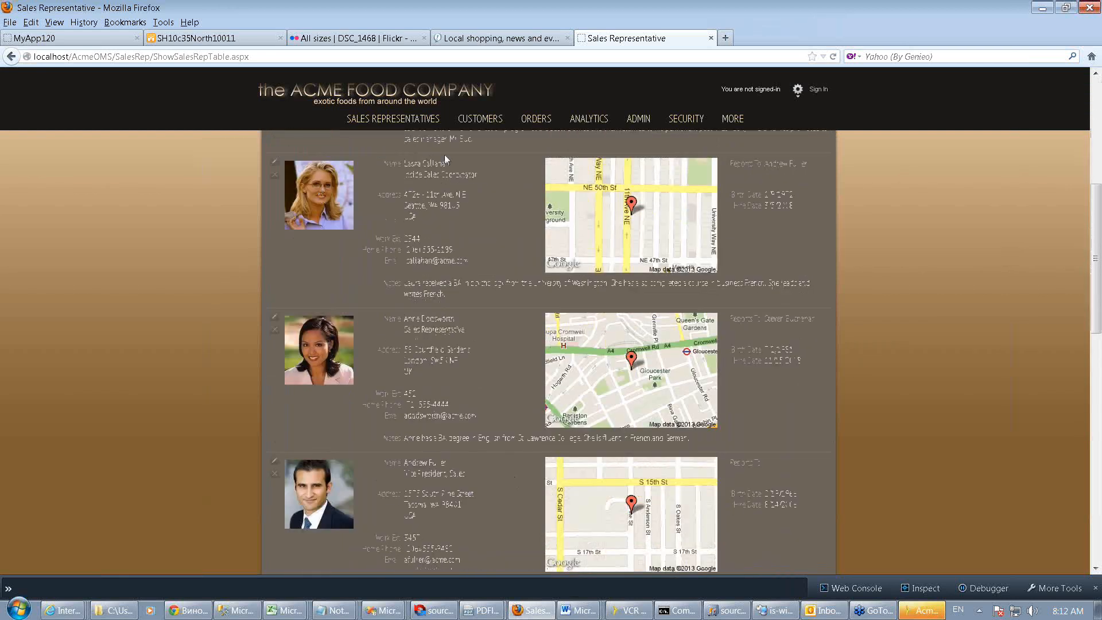
Open the Inside Sales Coordinator's address map in a Google Maps window and widen that window
{"action": "mouse_move", "coordinate": [318, 188]}
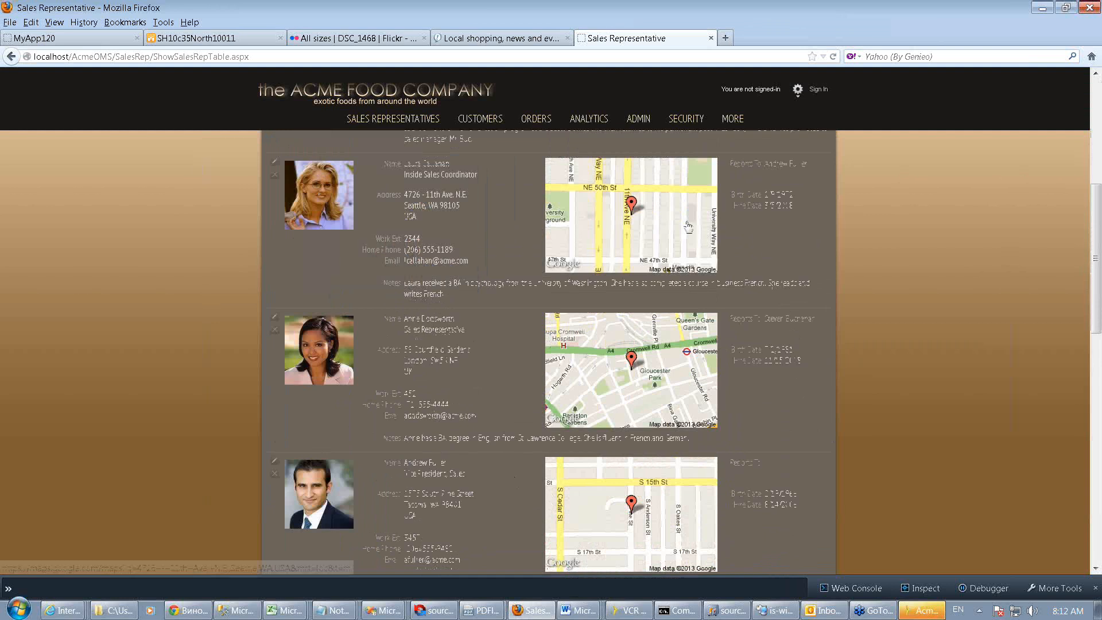
{"action": "left_click", "coordinate": [633, 217]}
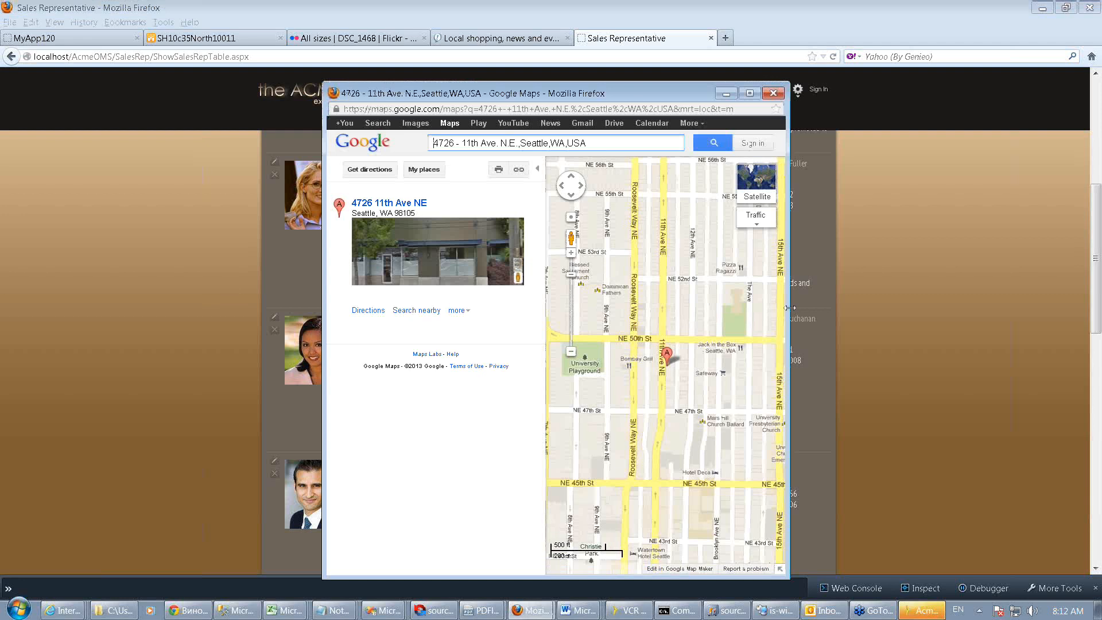
{"action": "left_click_drag", "start_coordinate": [789, 308], "coordinate": [1030, 308]}
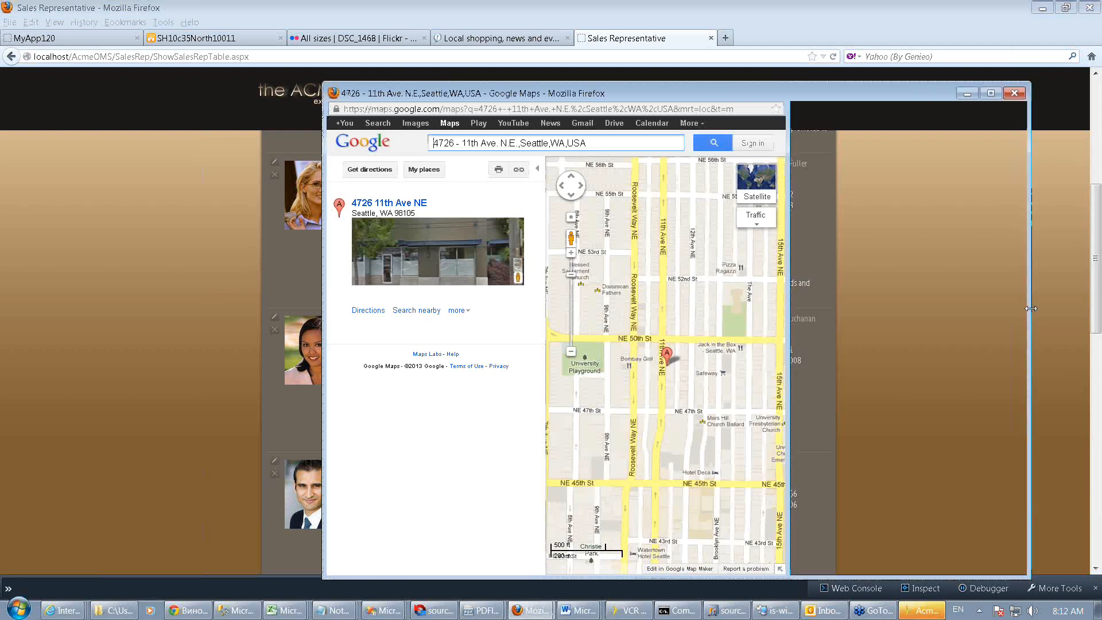
Get the marker's coordinates with What's here?, select them in the search box, and close the Maps window
{"action": "right_click", "coordinate": [665, 362]}
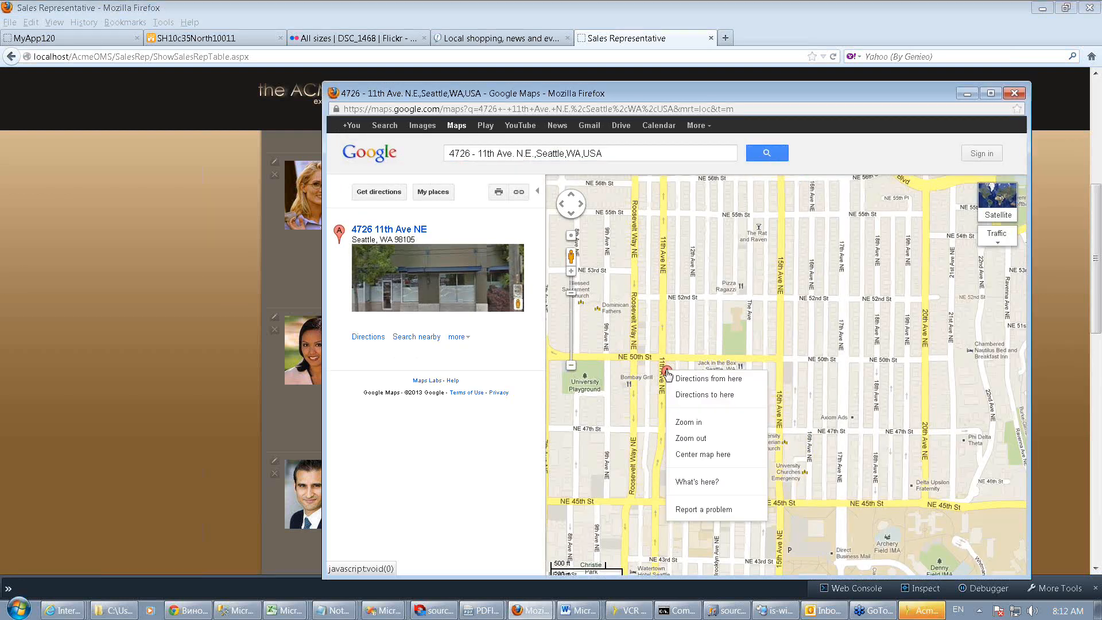
{"action": "left_click", "coordinate": [697, 485]}
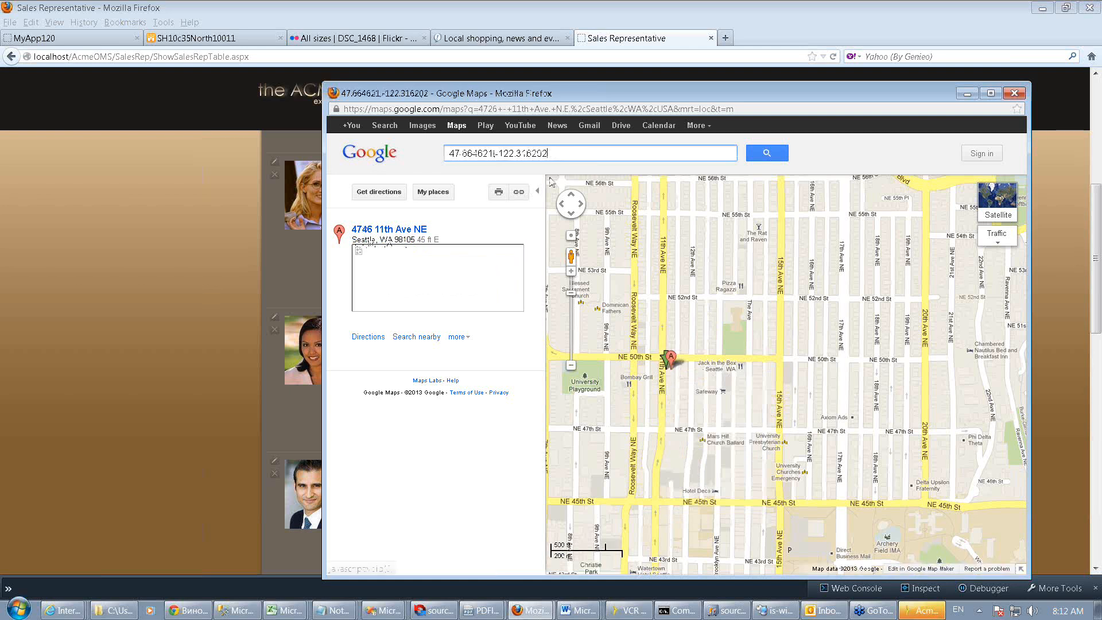
{"action": "left_click_drag", "start_coordinate": [555, 153], "coordinate": [440, 154]}
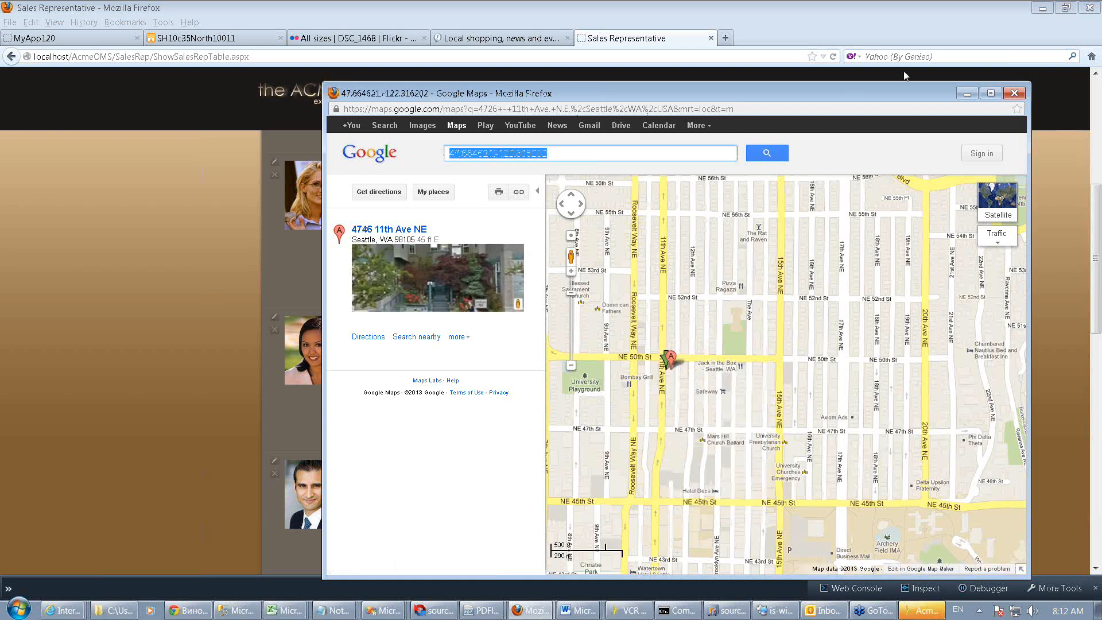
{"action": "left_click", "coordinate": [1015, 93]}
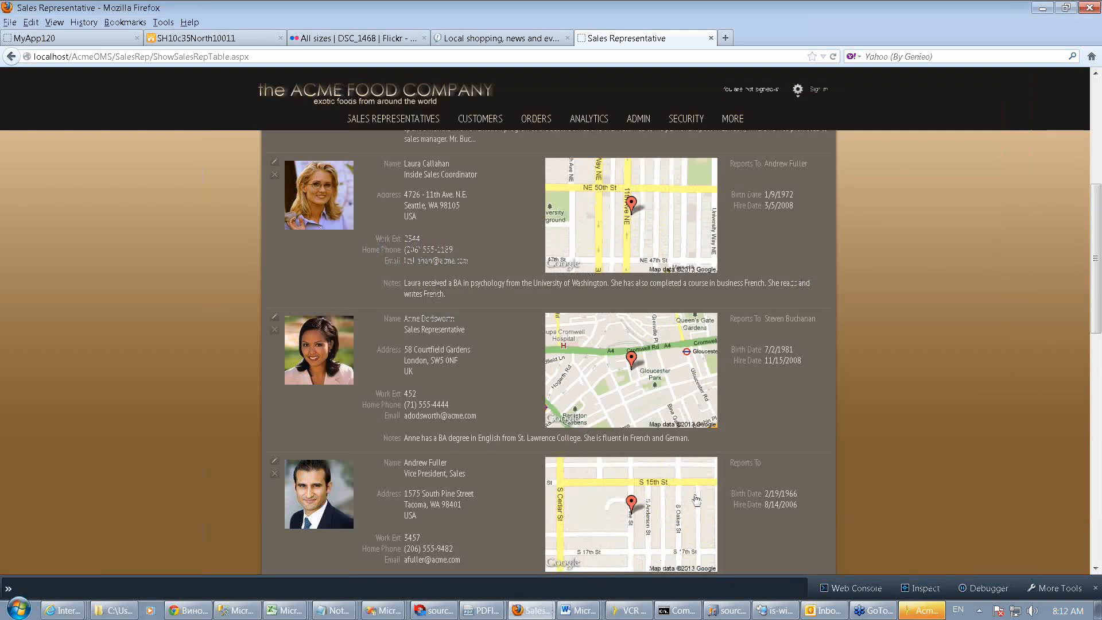
Edit the sales rep table query to add a geo-proximity clause with origin "47.664621;-122.316202" and radius 500 miles
{"action": "left_click", "coordinate": [913, 613]}
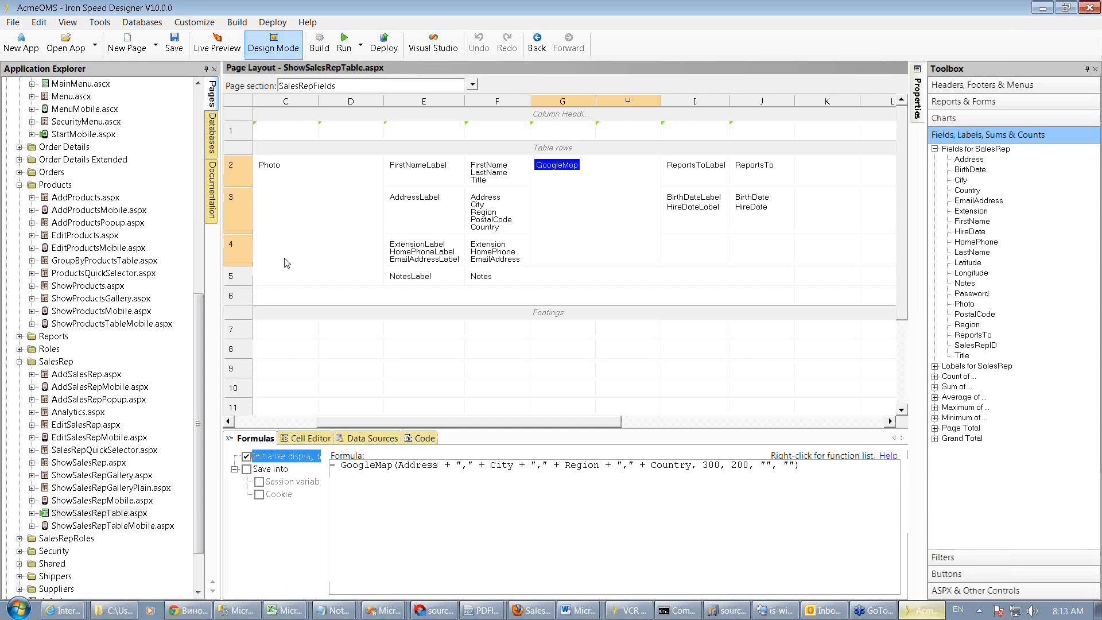
{"action": "left_click", "coordinate": [362, 440]}
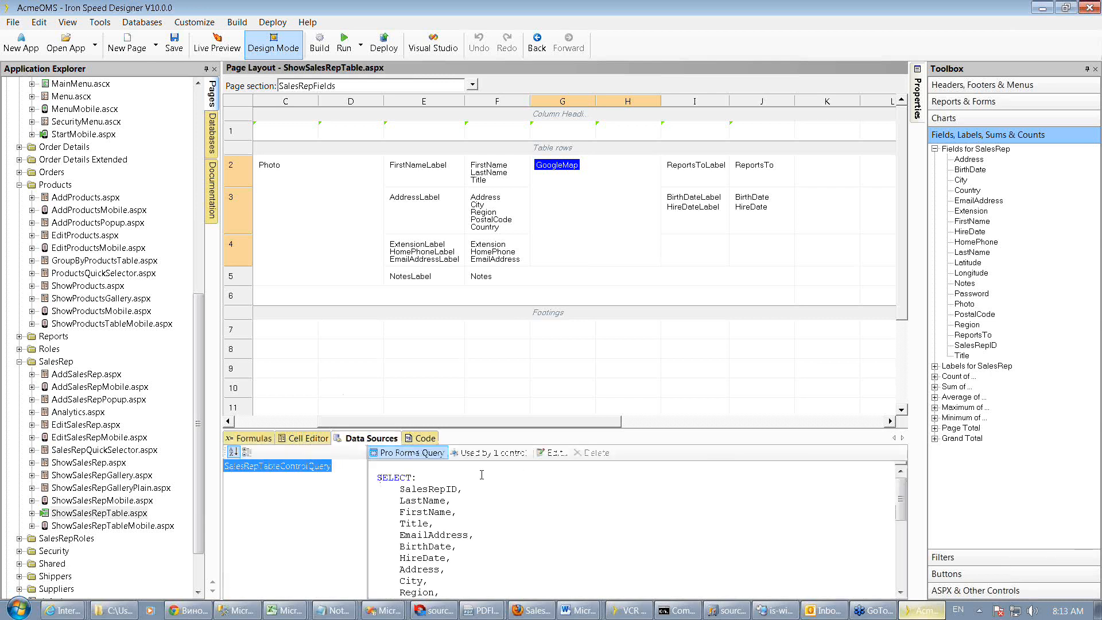
{"action": "left_click", "coordinate": [557, 454]}
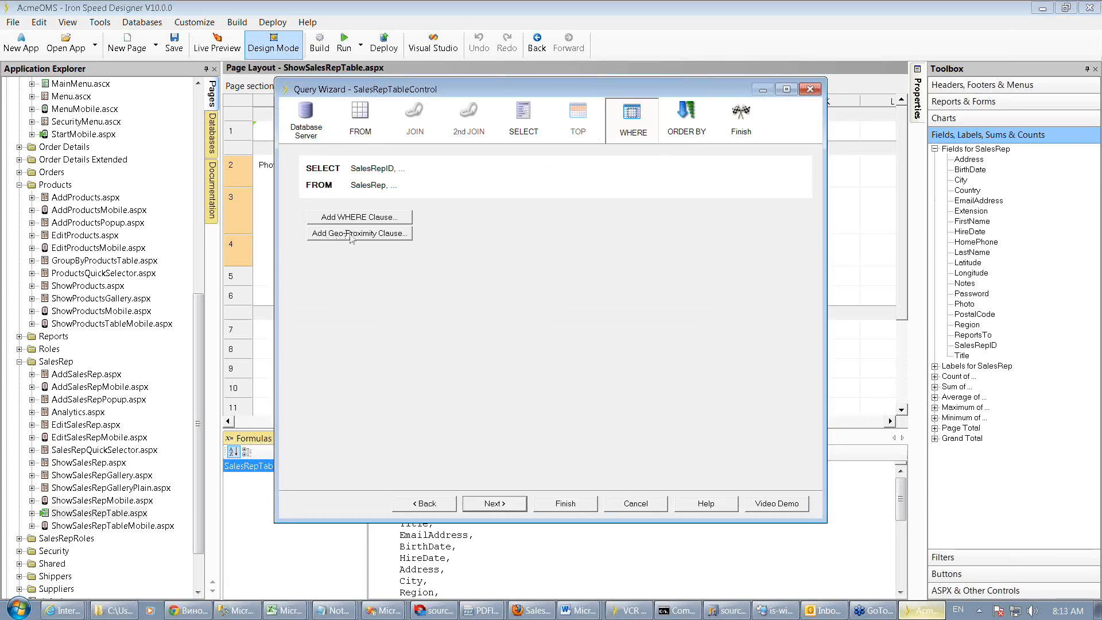
{"action": "left_click", "coordinate": [364, 233]}
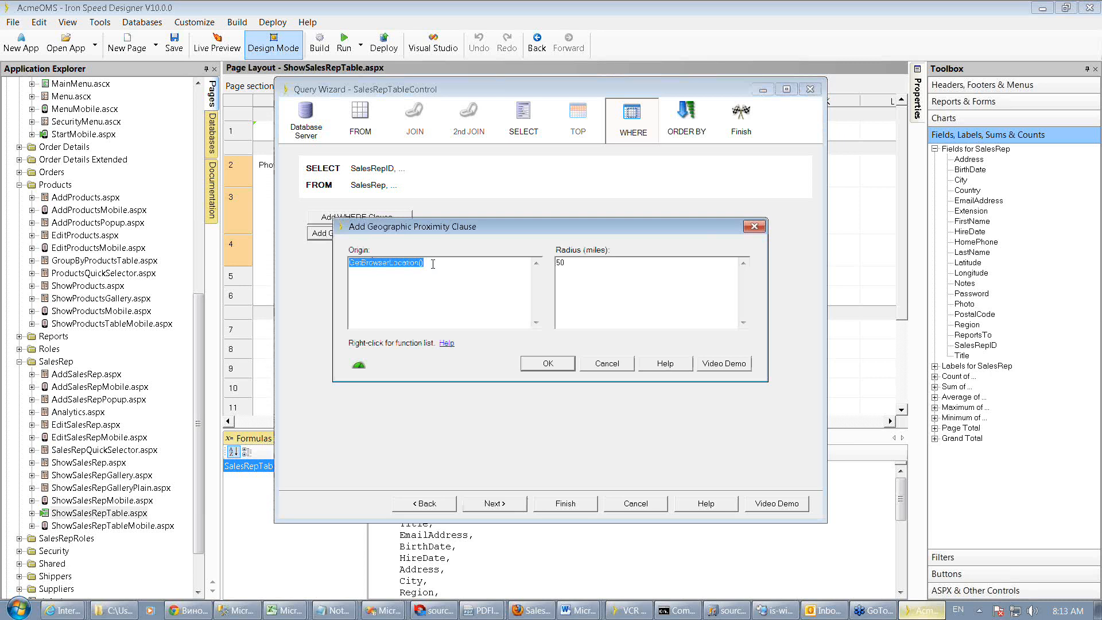
{"action": "type", "text": "\""}
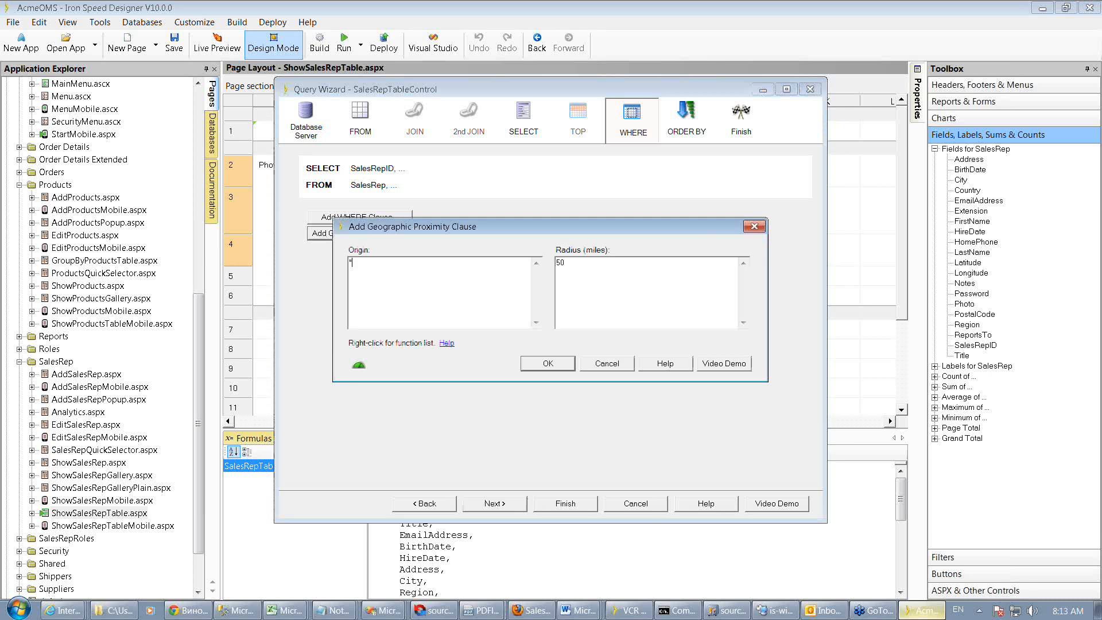
{"action": "type", "text": "47.664621,-122.316202"}
{"action": "type", "text": "\""}
{"action": "type", "text": "5"}
{"action": "left_click", "coordinate": [548, 364]}
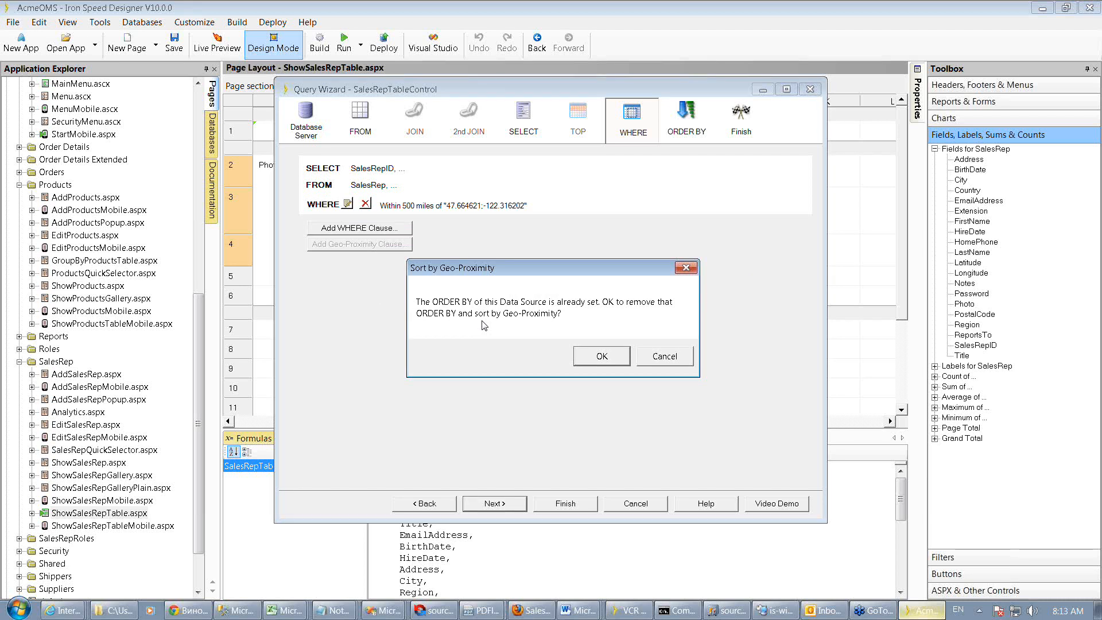
Accept replacing the ORDER BY with geo-proximity sorting, review the sort order, and finish the Query Wizard
{"action": "left_click", "coordinate": [602, 356]}
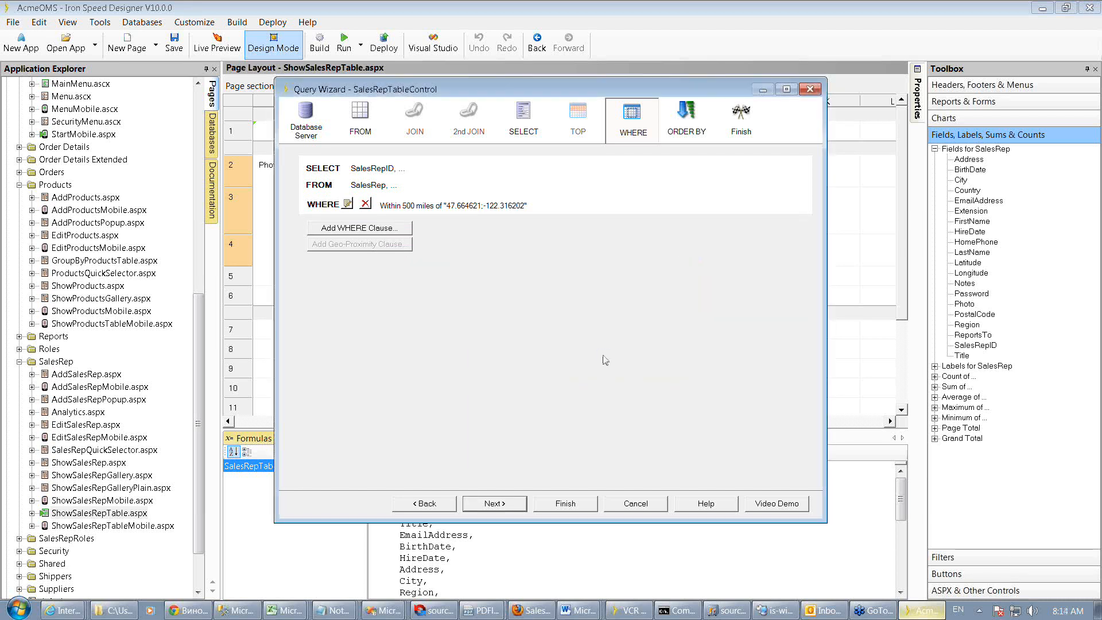
{"action": "left_click", "coordinate": [689, 115]}
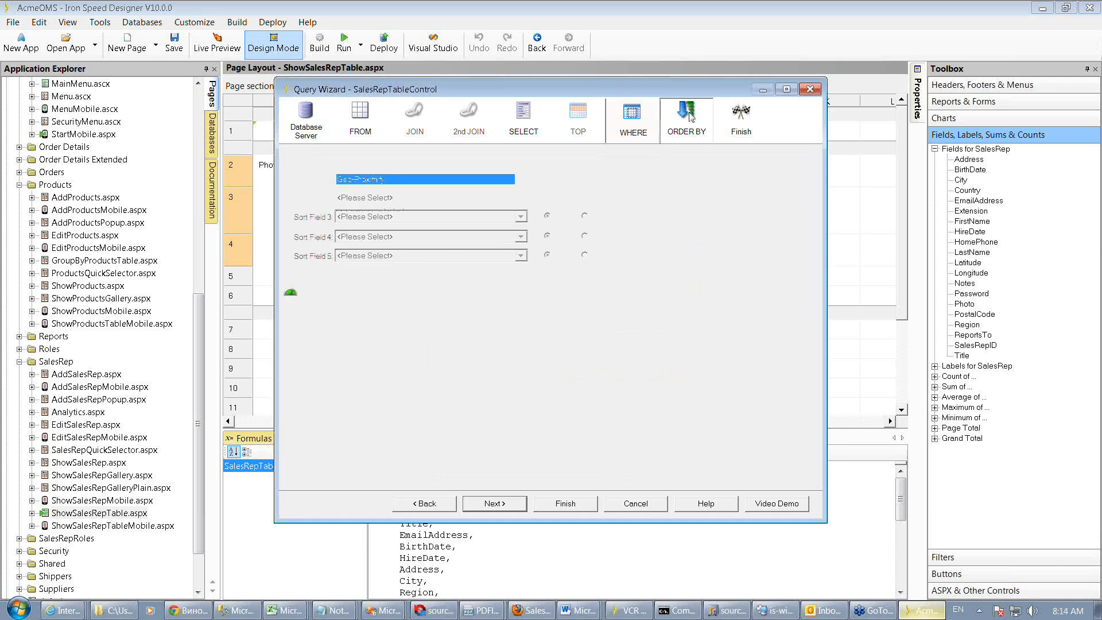
{"action": "left_click", "coordinate": [567, 503]}
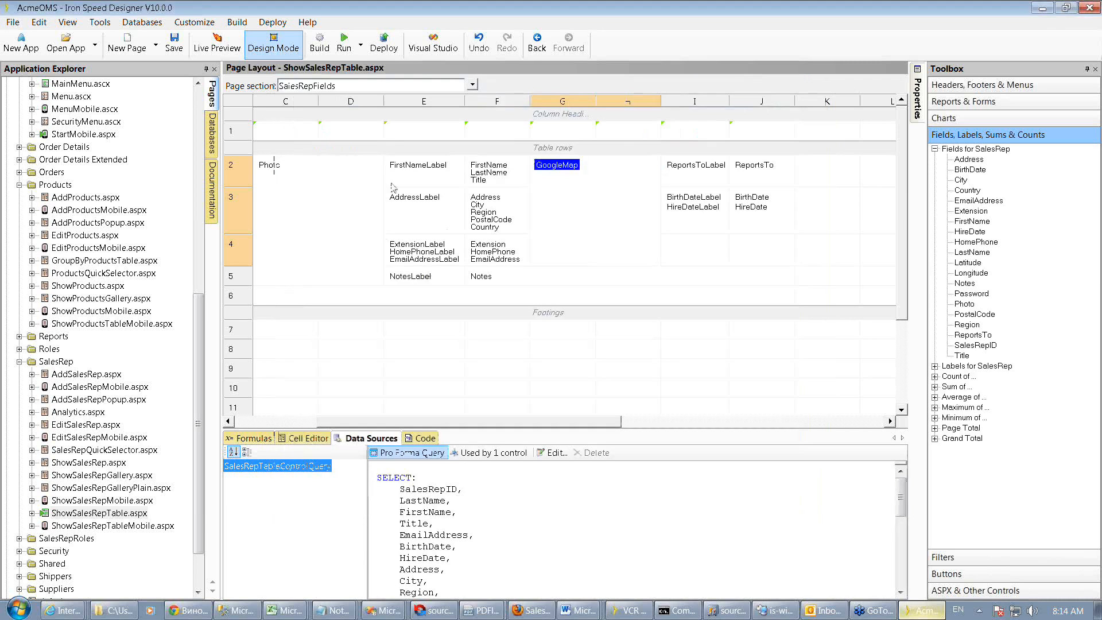
Build the application and reload the sales representative page in the browser
{"action": "left_click", "coordinate": [320, 41]}
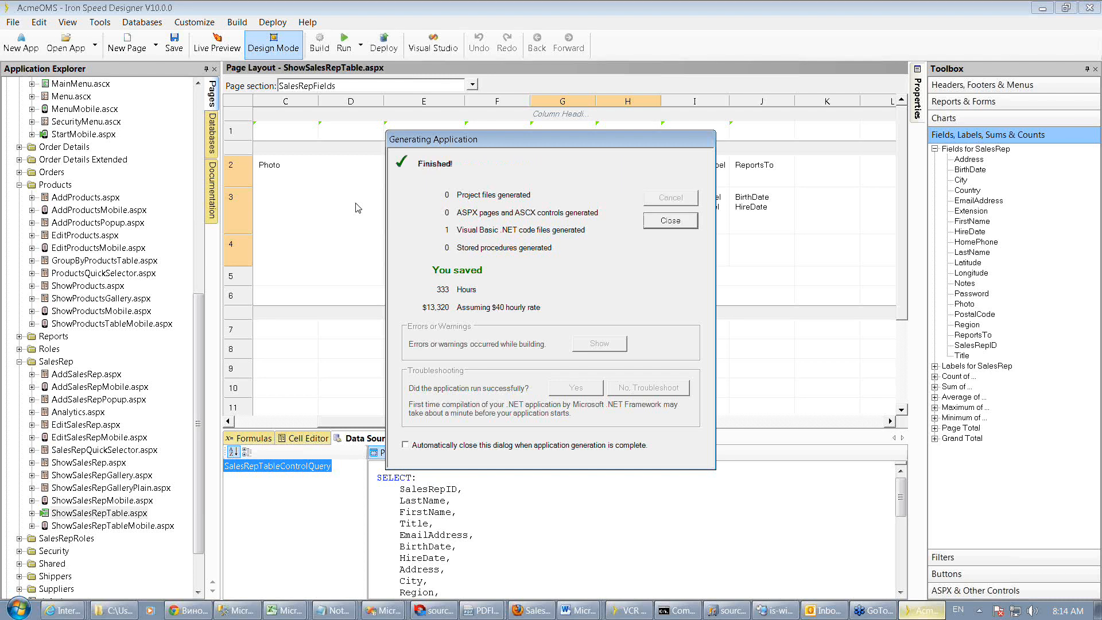
{"action": "left_click", "coordinate": [531, 612]}
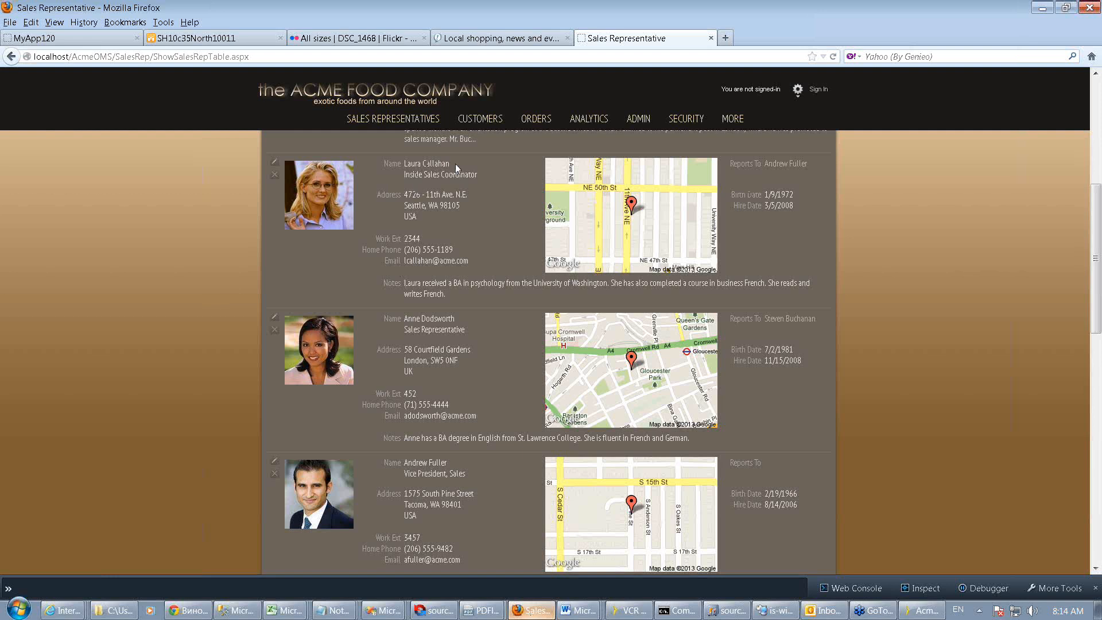
{"action": "key", "text": "F5"}
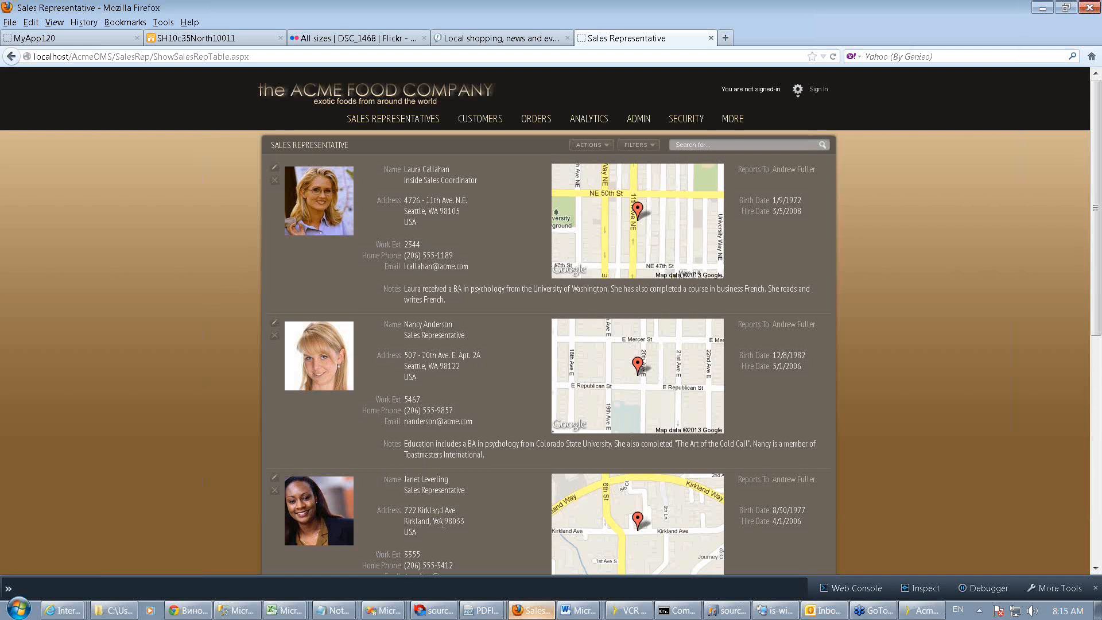
Scroll through the reloaded list to check the reps' order by distance from the origin
{"action": "scroll", "coordinate": [442, 523], "scroll_direction": "down", "scroll_amount": 1}
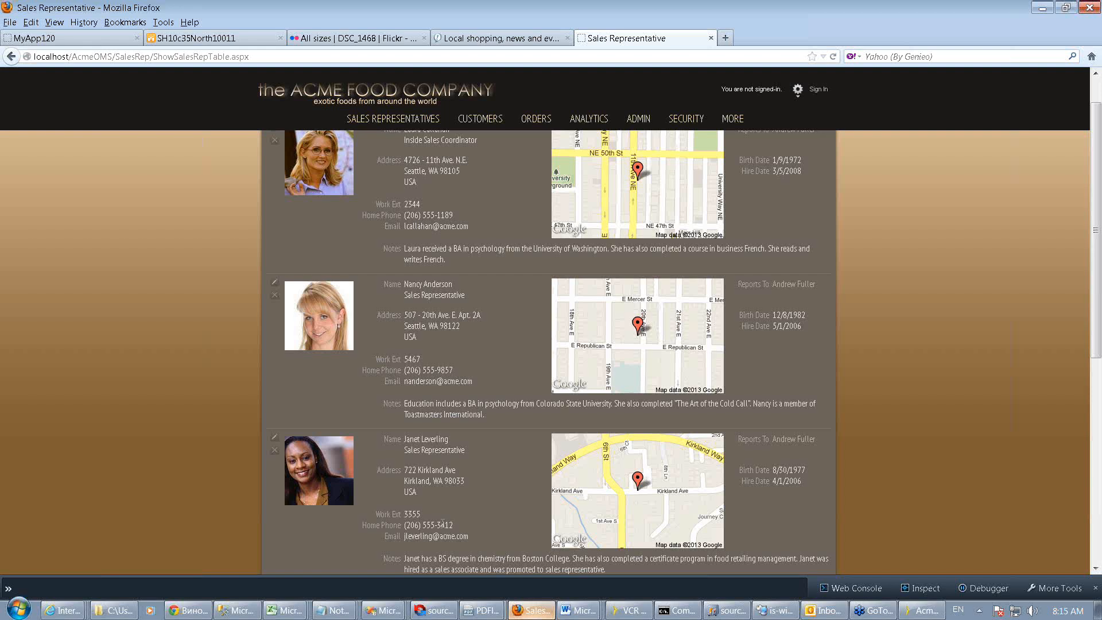
{"action": "scroll", "coordinate": [442, 523], "scroll_direction": "down", "scroll_amount": 3}
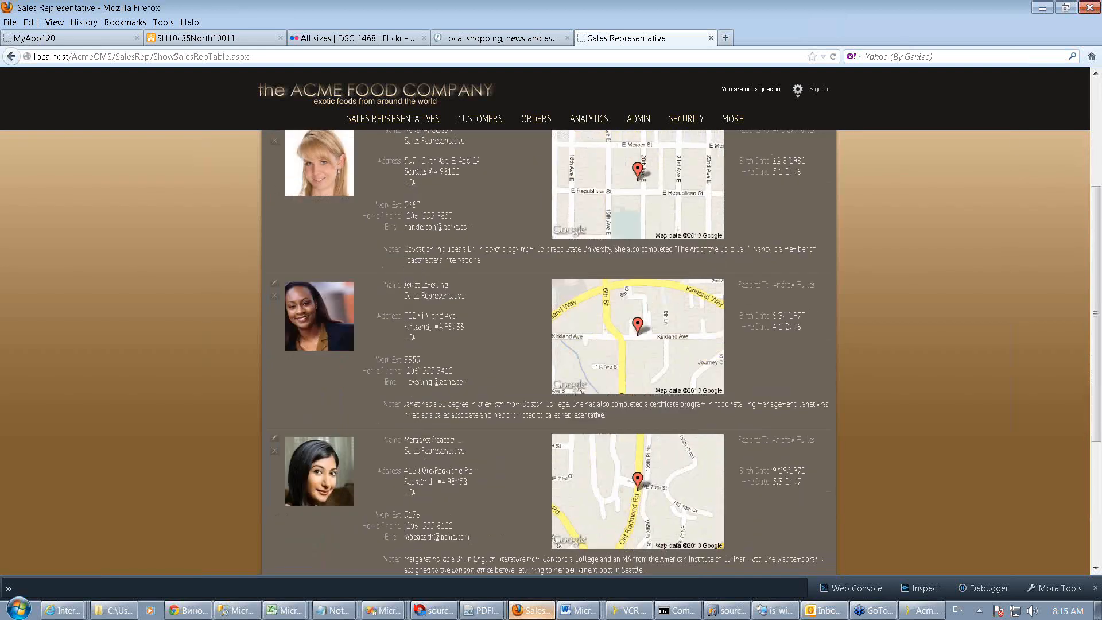
{"action": "scroll", "coordinate": [459, 446], "scroll_direction": "up", "scroll_amount": 3}
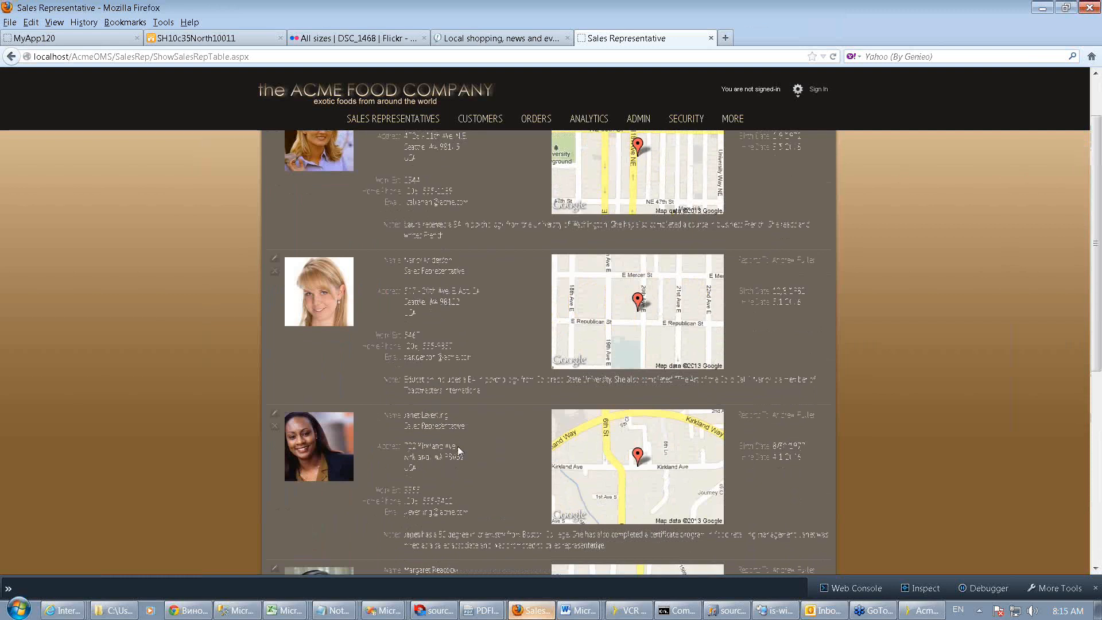
{"action": "scroll", "coordinate": [457, 446], "scroll_direction": "up", "scroll_amount": 2}
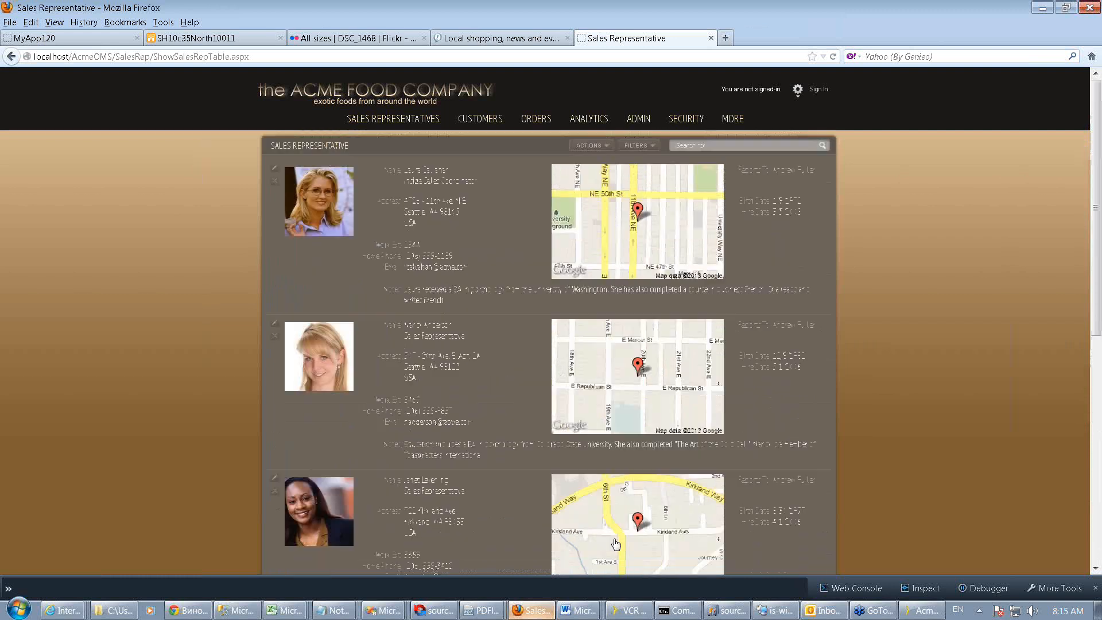
Return to the designer, close the application generation dialog, and view the GoogleMap cell's formula
{"action": "left_click", "coordinate": [921, 611]}
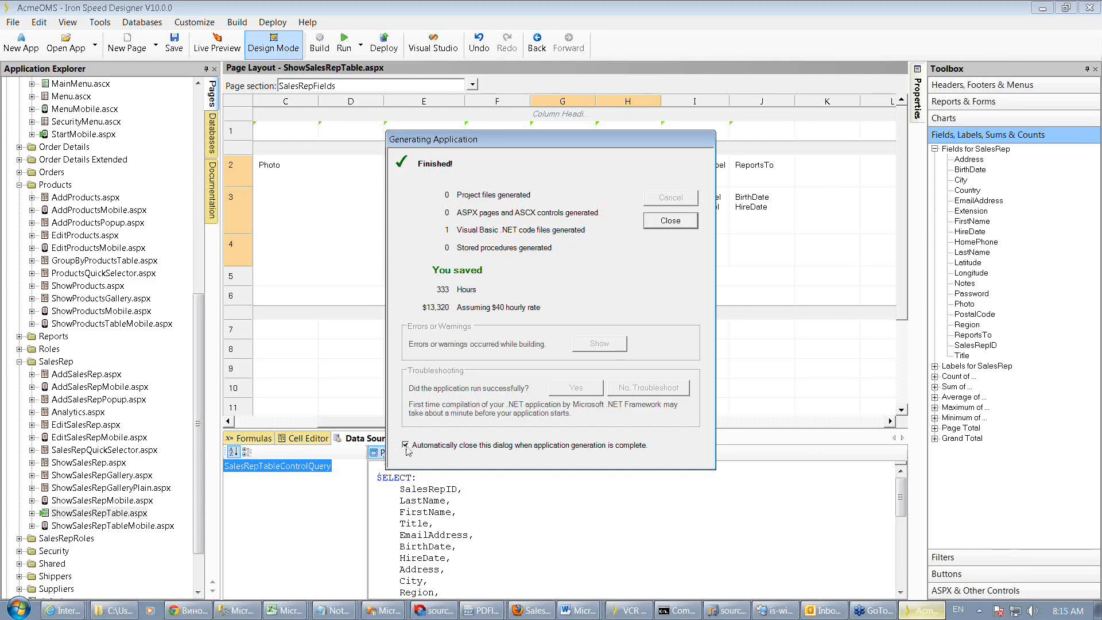
{"action": "left_click", "coordinate": [670, 223]}
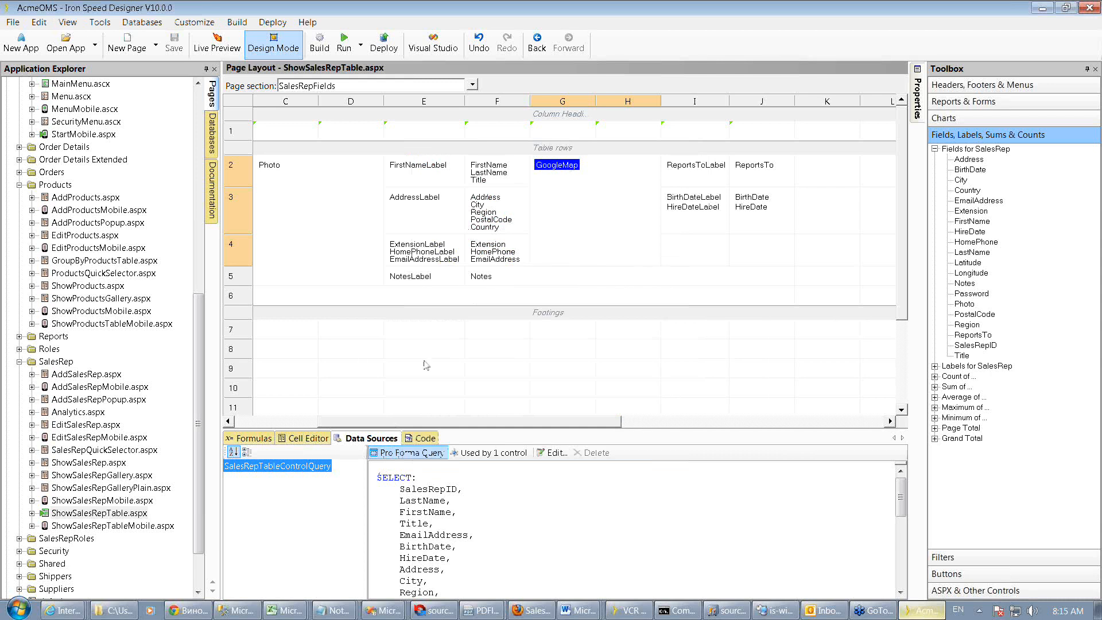
{"action": "left_click", "coordinate": [250, 438]}
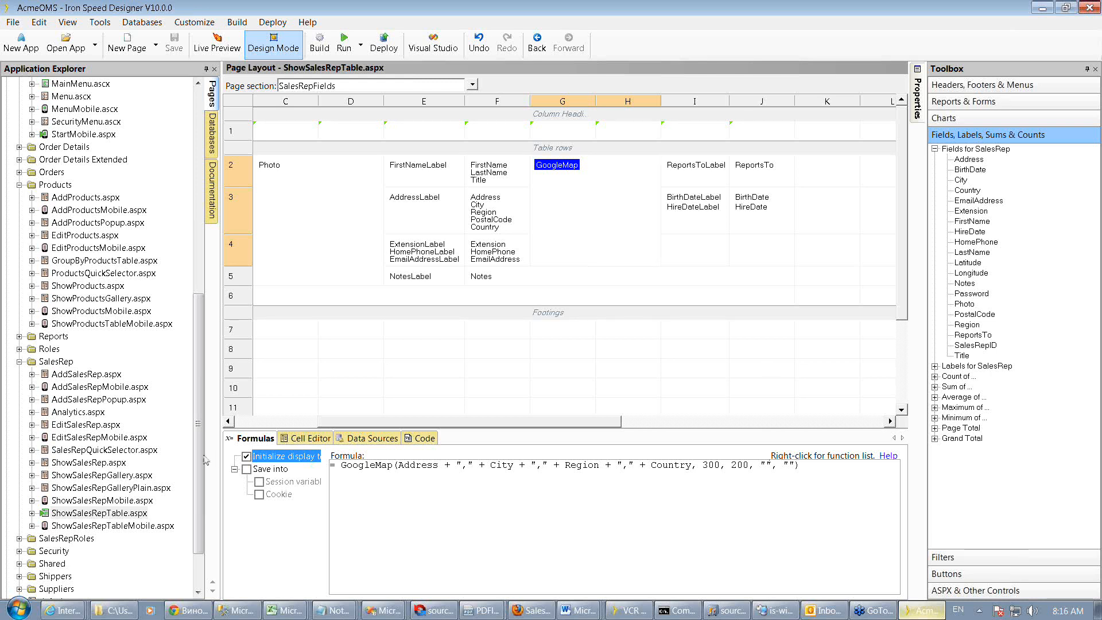
Expand the Data Access Layer's Shared folder and set the explorer to display all source files
{"action": "left_click_drag", "start_coordinate": [199, 463], "coordinate": [198, 530]}
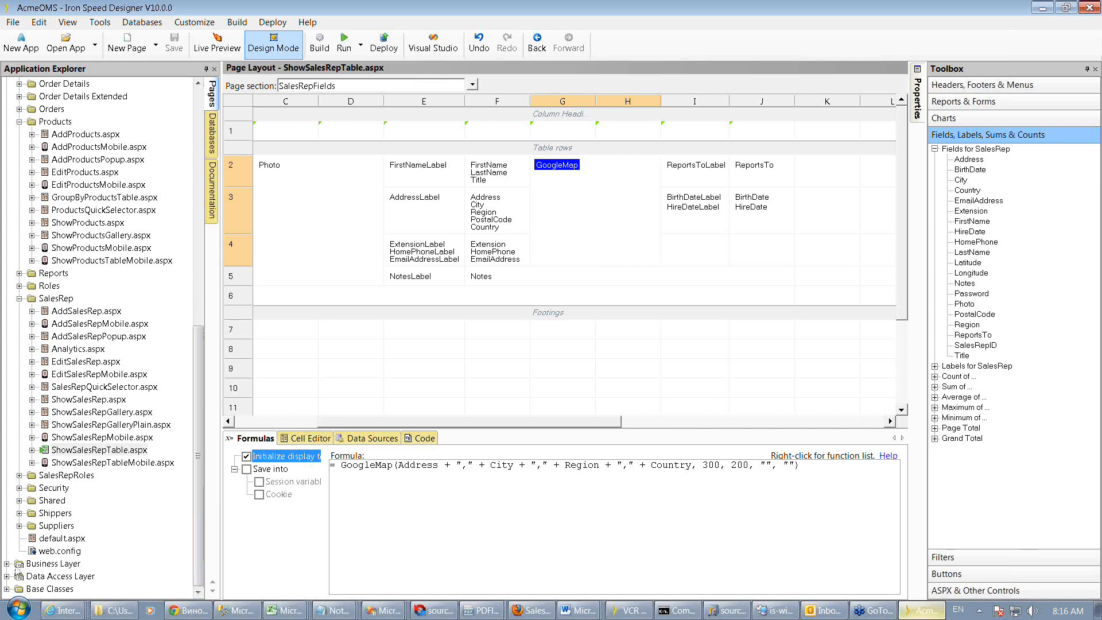
{"action": "left_click", "coordinate": [6, 577]}
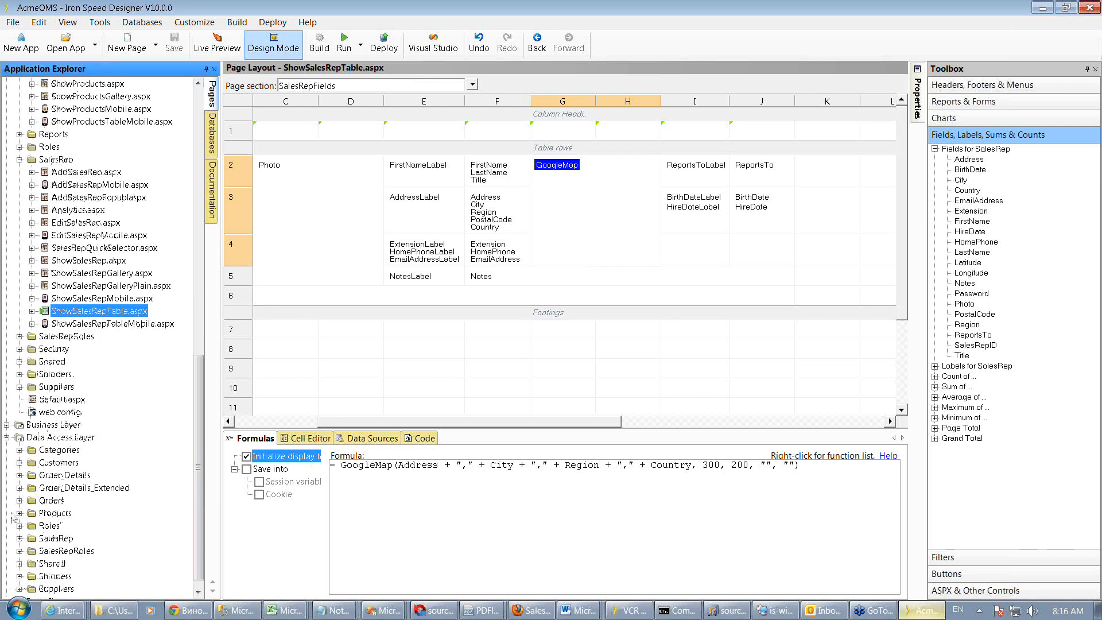
{"action": "left_click", "coordinate": [19, 564]}
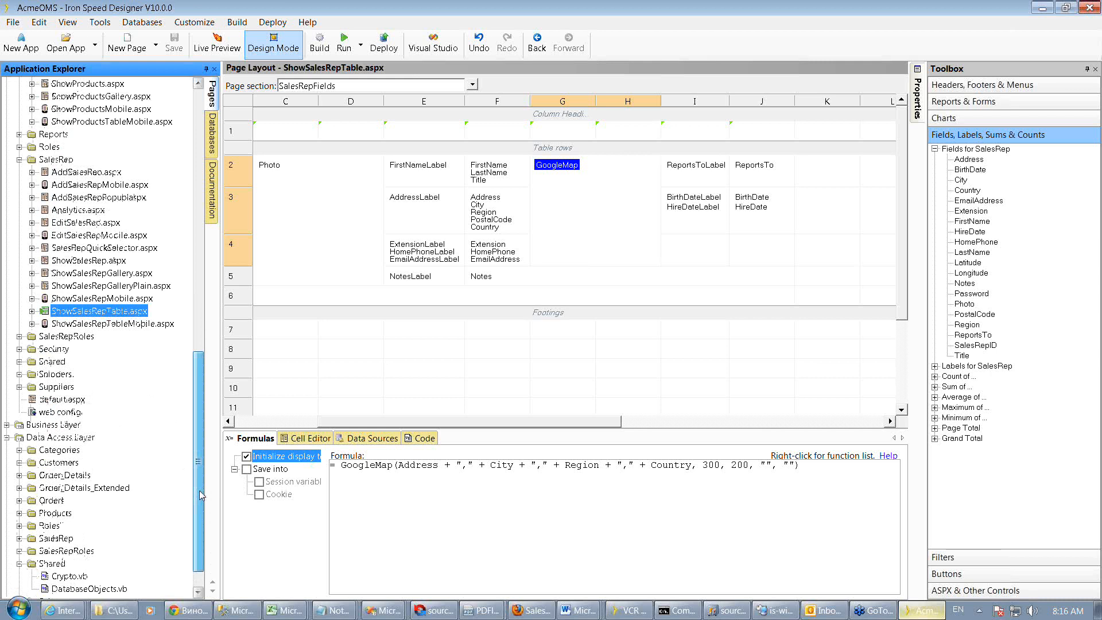
{"action": "scroll", "coordinate": [201, 494], "scroll_direction": "down", "scroll_amount": 1}
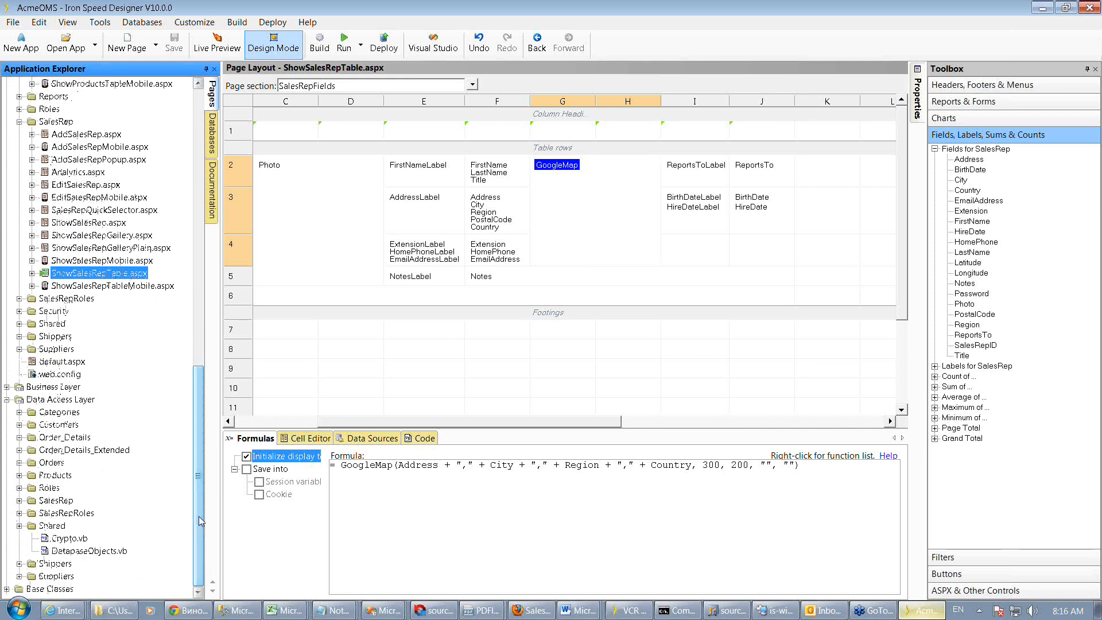
{"action": "left_click", "coordinate": [68, 25]}
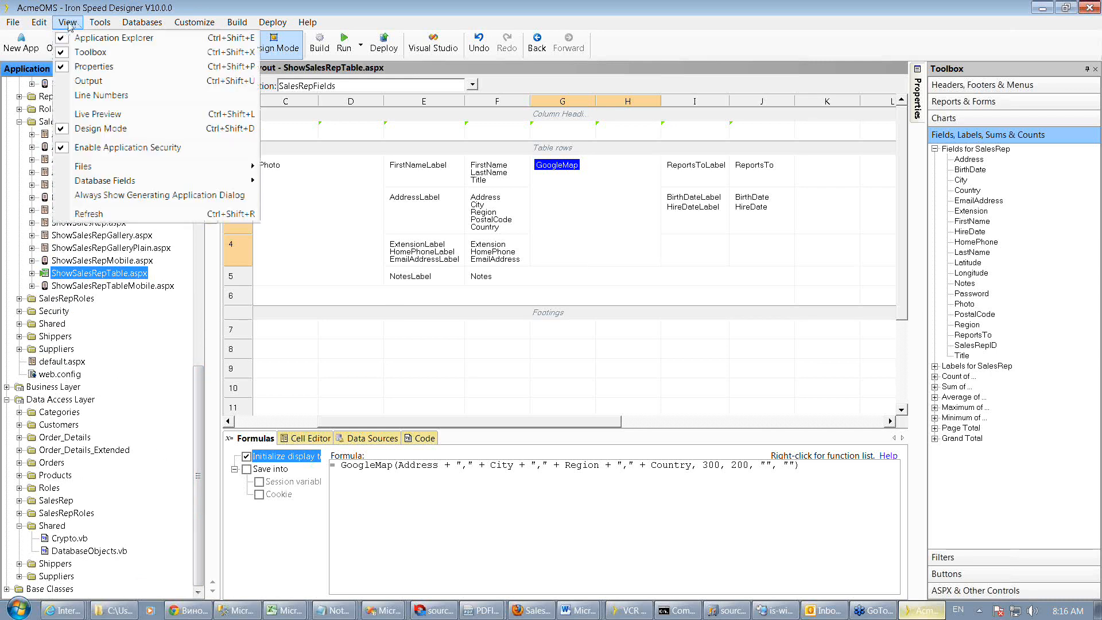
{"action": "mouse_move", "coordinate": [241, 168]}
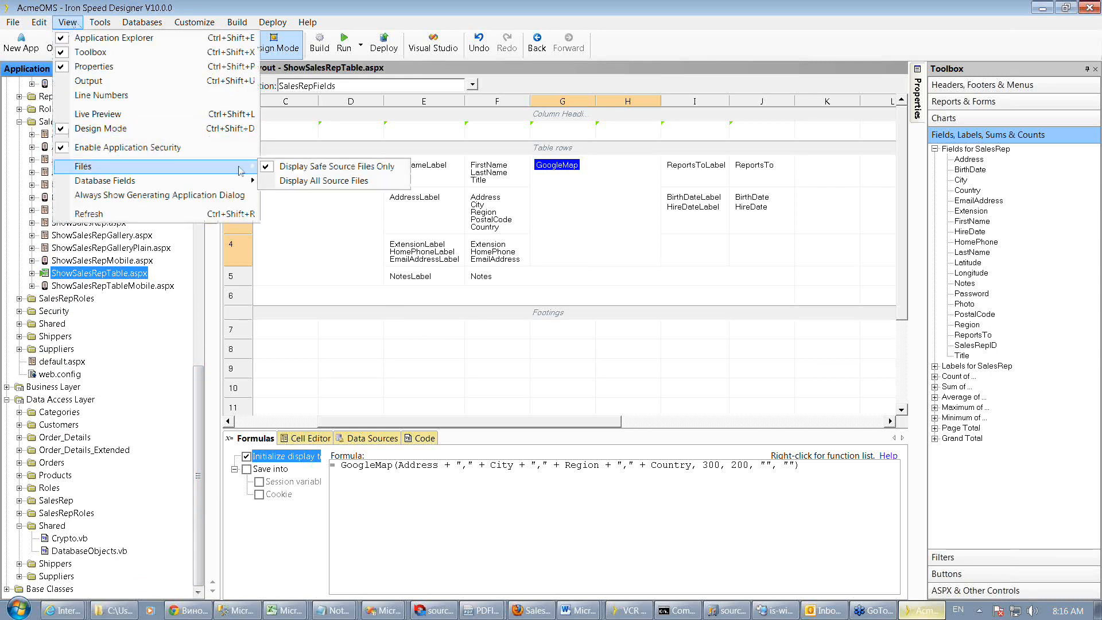
{"action": "left_click", "coordinate": [299, 181]}
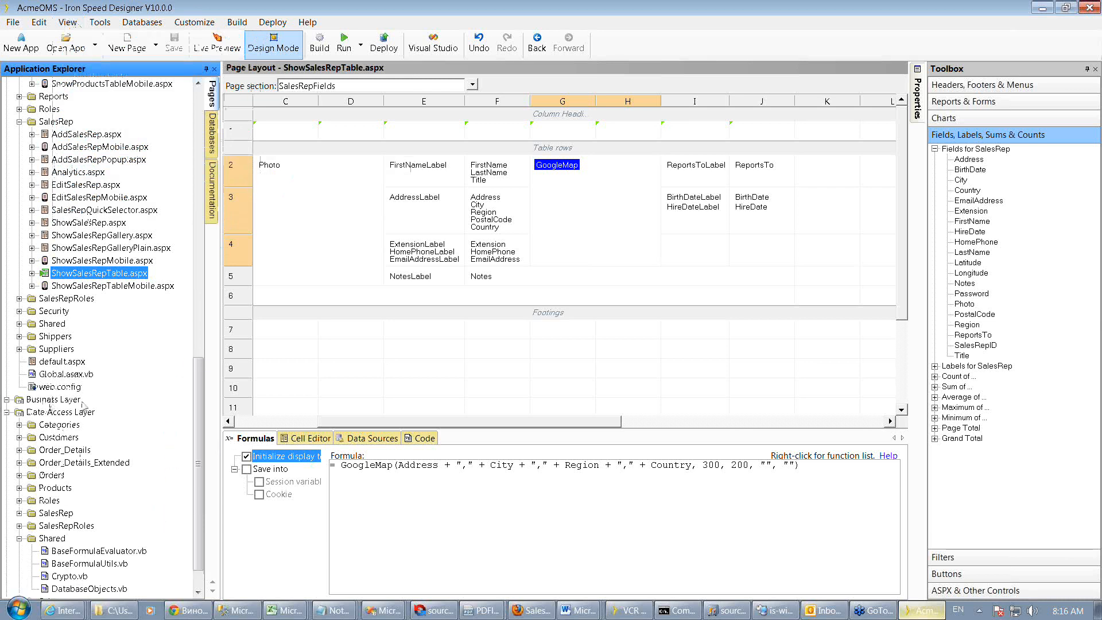
Open BaseFormulaUtils.vb and browse the GoogleMap and GoogleMapWithDirections function definitions
{"action": "left_click", "coordinate": [89, 565]}
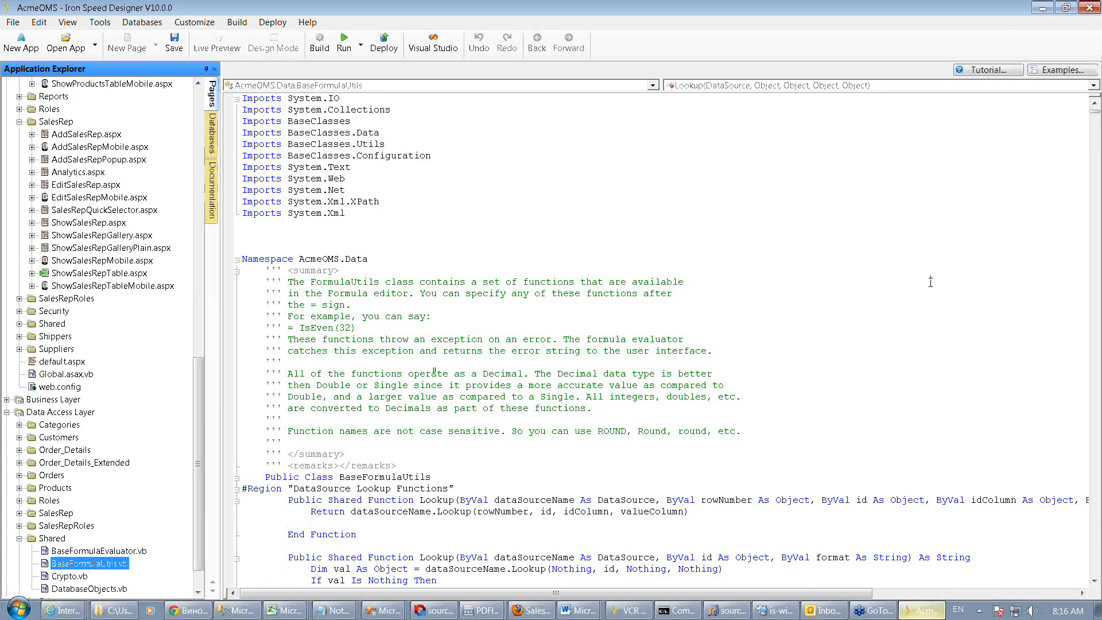
{"action": "left_click", "coordinate": [732, 86]}
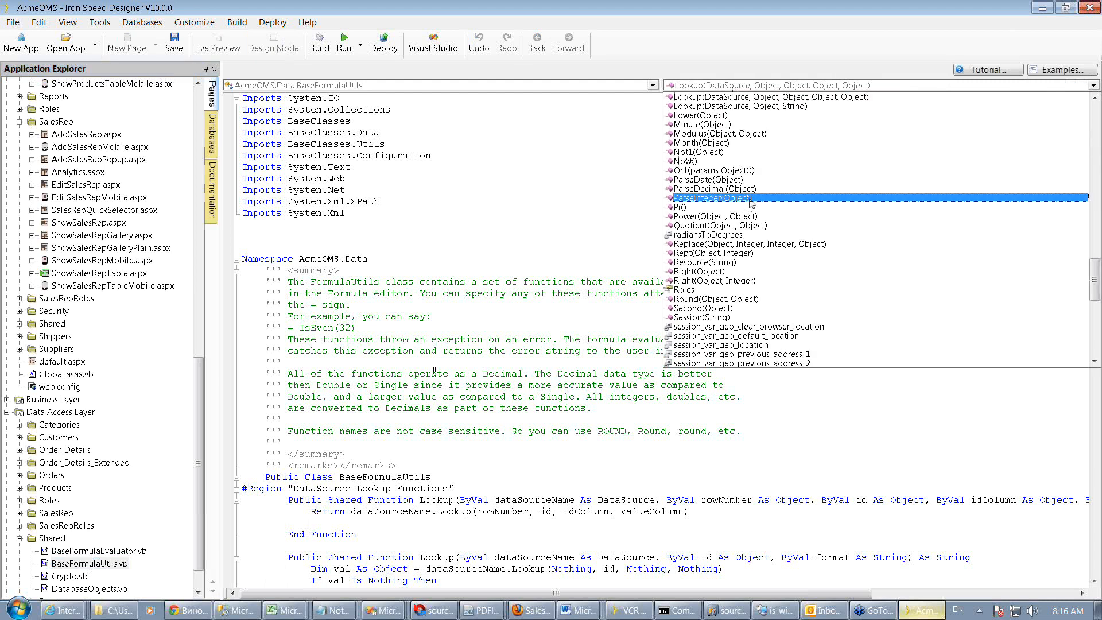
{"action": "scroll", "coordinate": [749, 206], "scroll_direction": "up", "scroll_amount": 7}
{"action": "scroll", "coordinate": [748, 202], "scroll_direction": "up", "scroll_amount": 2}
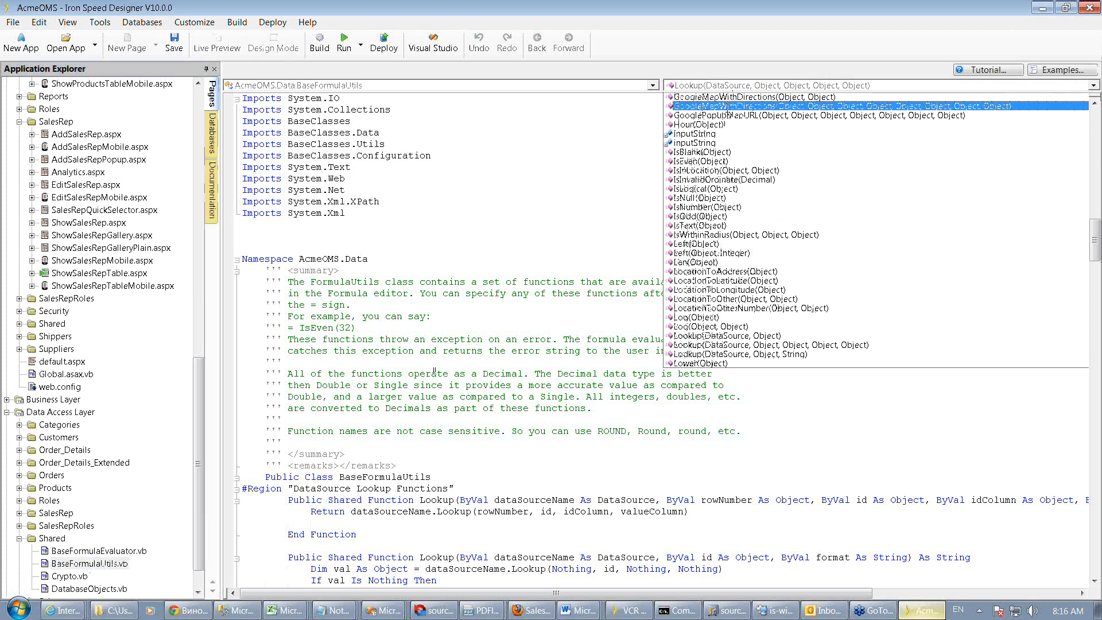
{"action": "left_click", "coordinate": [727, 107]}
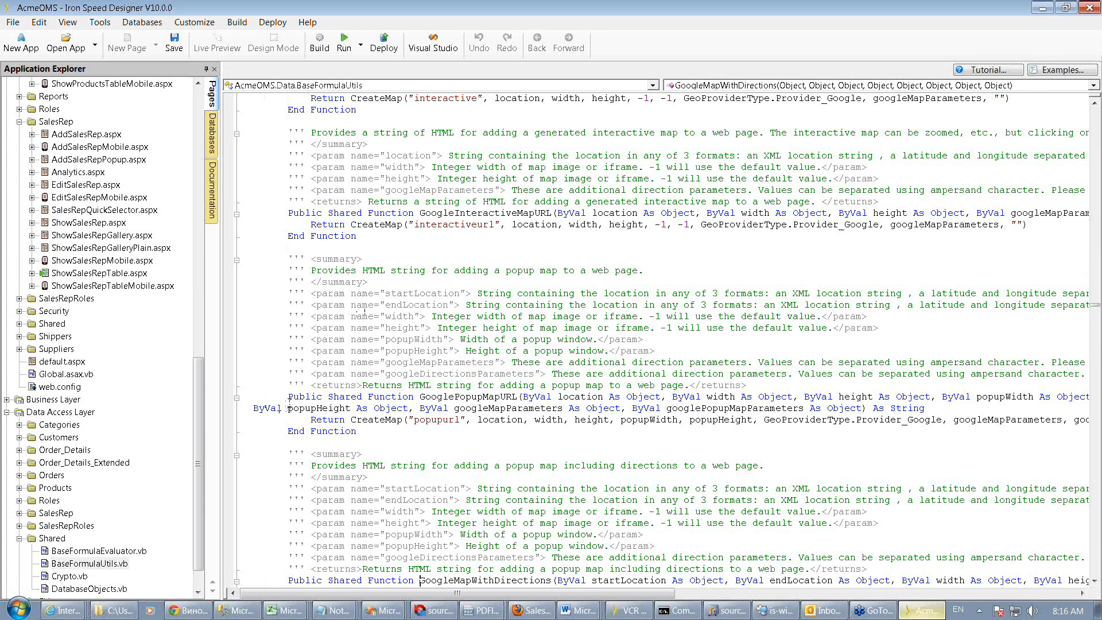
{"action": "left_click", "coordinate": [348, 416]}
{"action": "scroll", "coordinate": [349, 410], "scroll_direction": "down", "scroll_amount": 1}
{"action": "scroll", "coordinate": [349, 409], "scroll_direction": "down", "scroll_amount": 3}
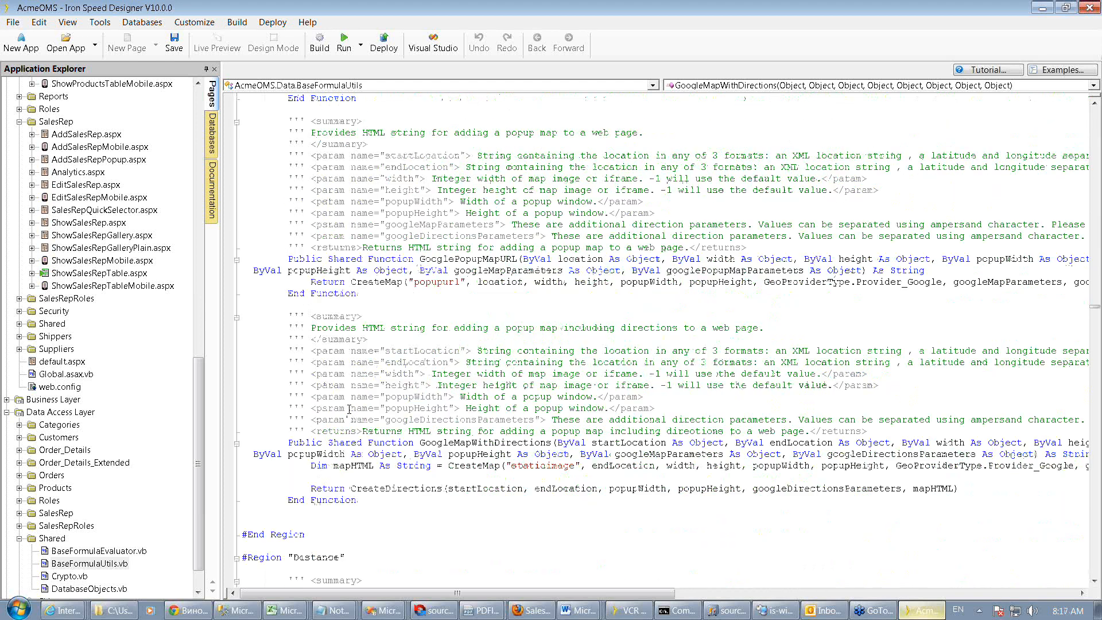
{"action": "scroll", "coordinate": [348, 409], "scroll_direction": "up", "scroll_amount": 1}
{"action": "scroll", "coordinate": [401, 392], "scroll_direction": "up", "scroll_amount": 5}
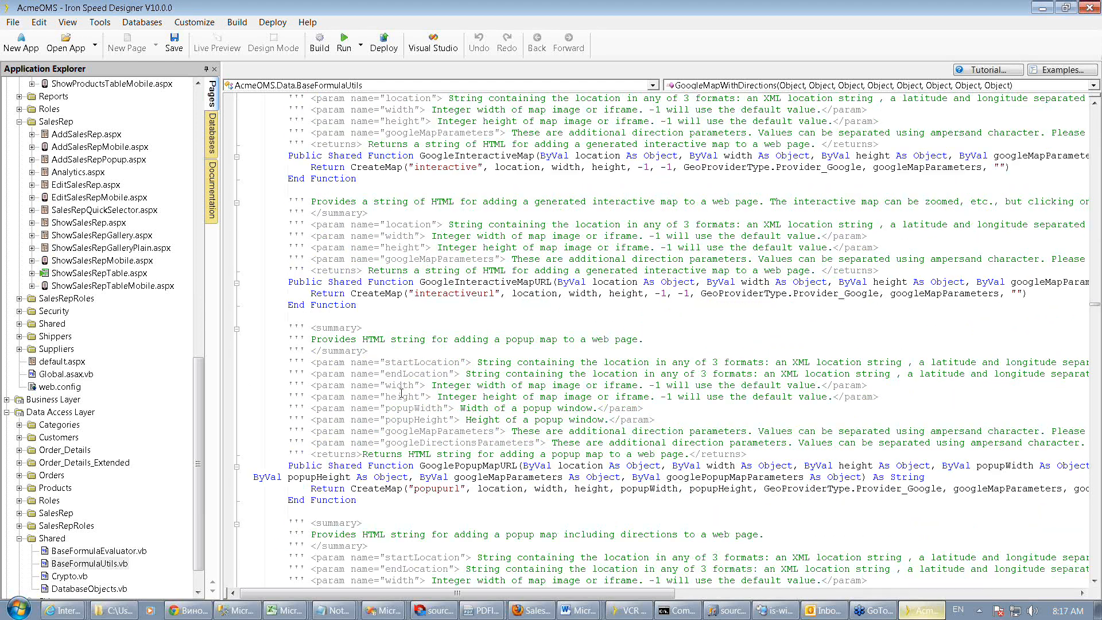
{"action": "scroll", "coordinate": [401, 392], "scroll_direction": "up", "scroll_amount": 8}
{"action": "scroll", "coordinate": [401, 392], "scroll_direction": "up", "scroll_amount": 8}
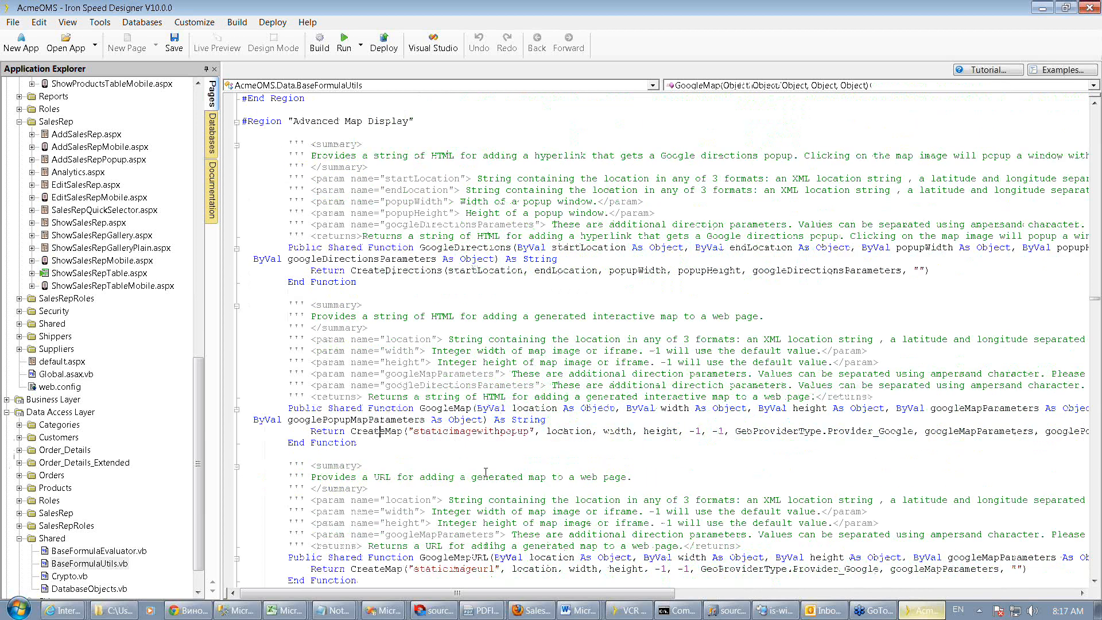
Jump to the CreateMap function in BaseFormulaUtils.vb and read through how each map type is built
{"action": "left_click", "coordinate": [693, 86]}
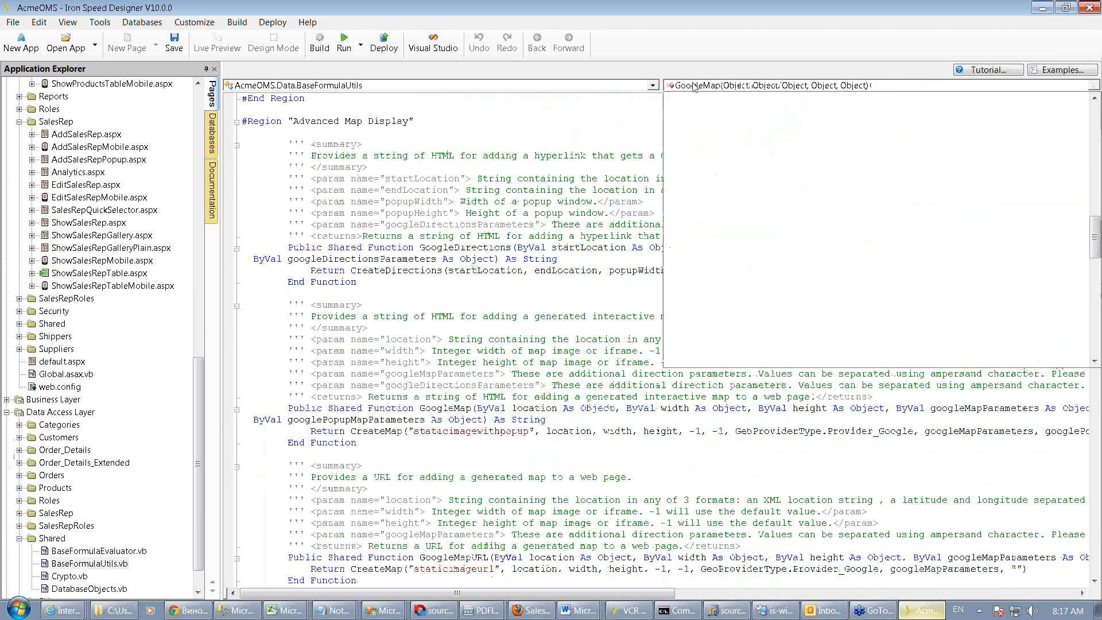
{"action": "scroll", "coordinate": [712, 124], "scroll_direction": "up", "scroll_amount": 3}
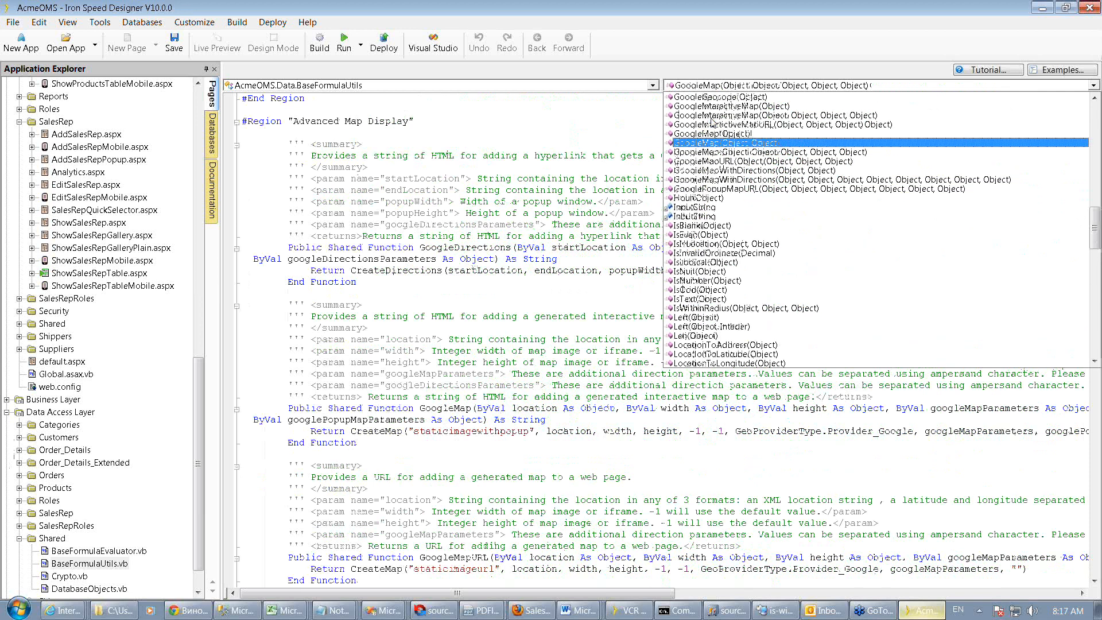
{"action": "scroll", "coordinate": [712, 122], "scroll_direction": "up", "scroll_amount": 10}
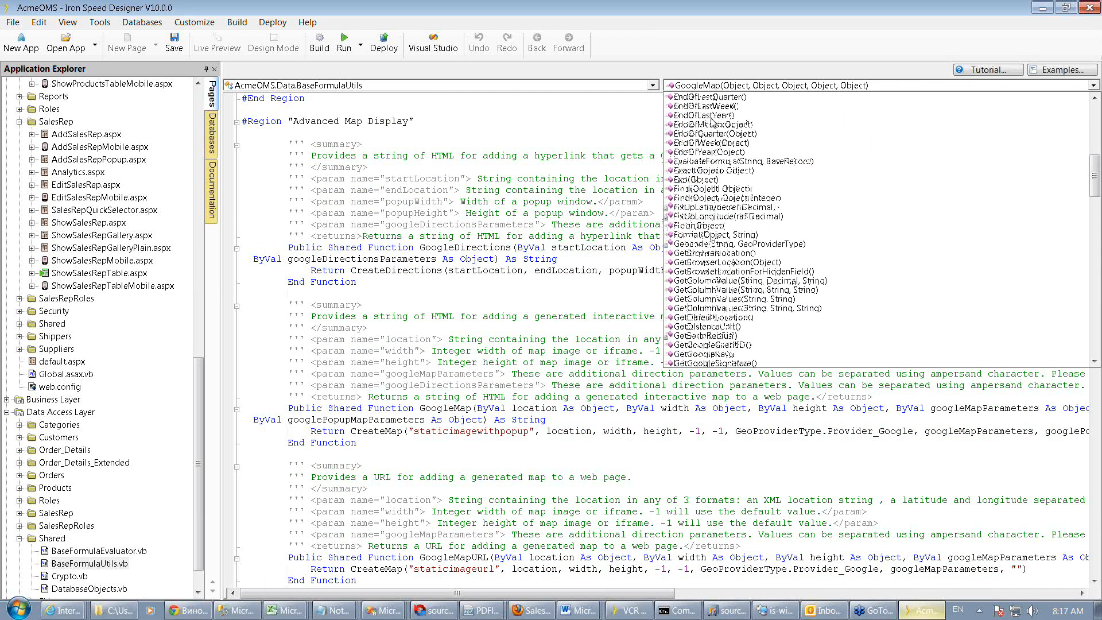
{"action": "scroll", "coordinate": [711, 122], "scroll_direction": "up", "scroll_amount": 2}
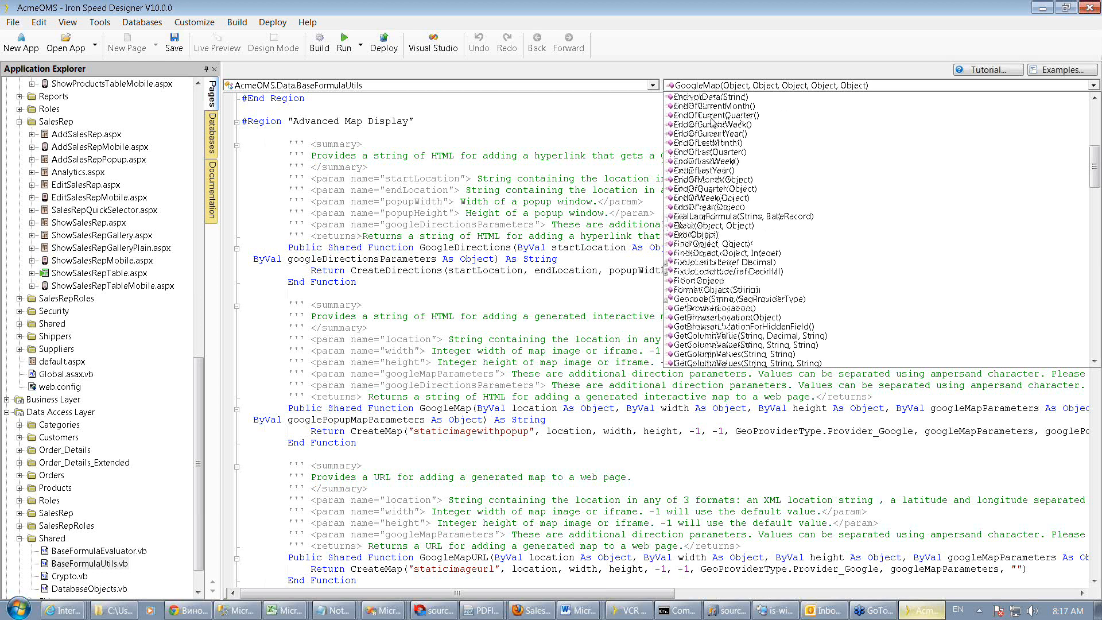
{"action": "scroll", "coordinate": [712, 122], "scroll_direction": "up", "scroll_amount": 1}
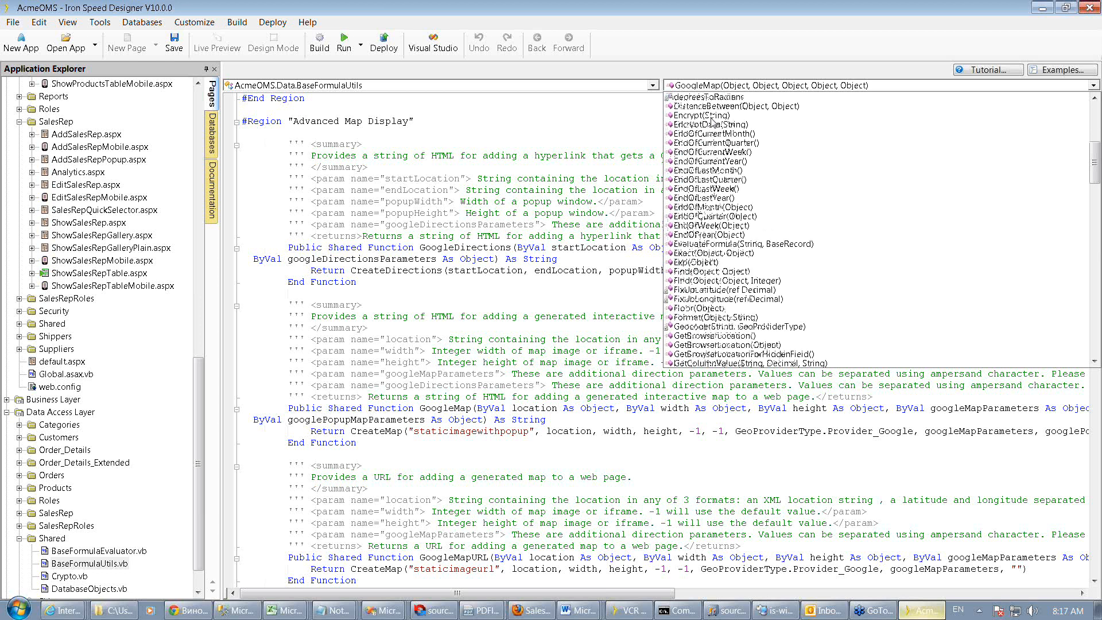
{"action": "scroll", "coordinate": [712, 122], "scroll_direction": "up", "scroll_amount": 3}
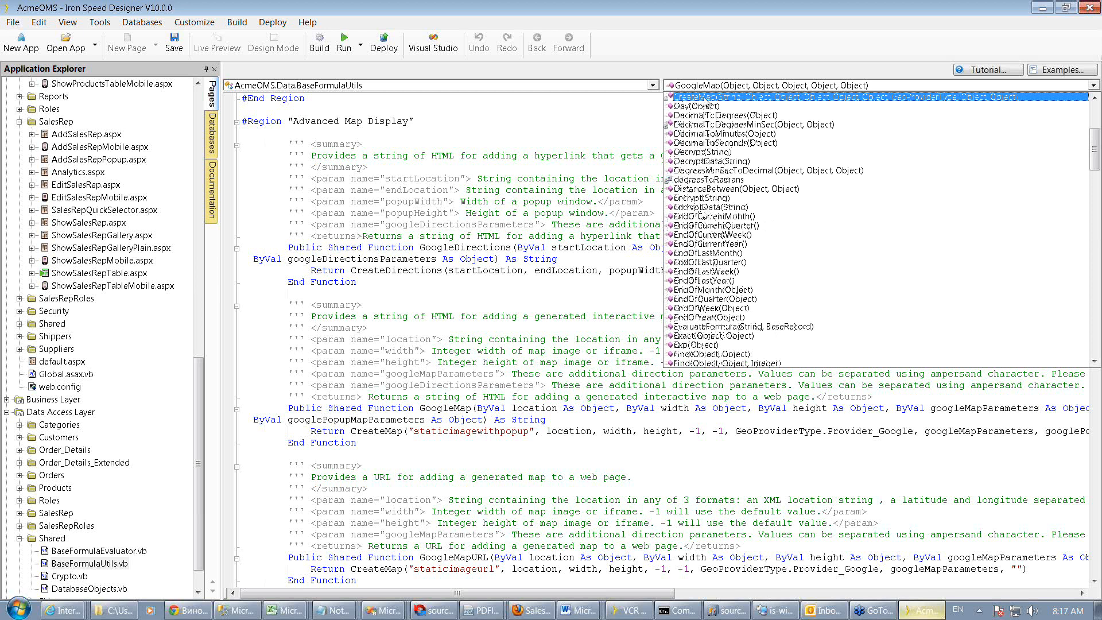
{"action": "left_click", "coordinate": [712, 96]}
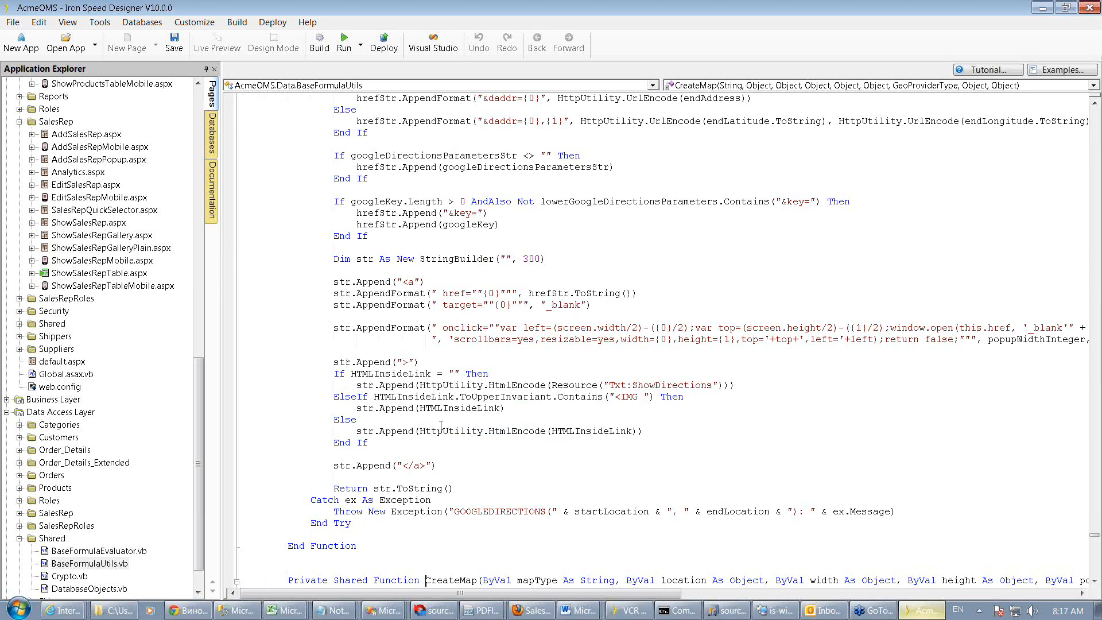
{"action": "scroll", "coordinate": [457, 441], "scroll_direction": "down", "scroll_amount": 3}
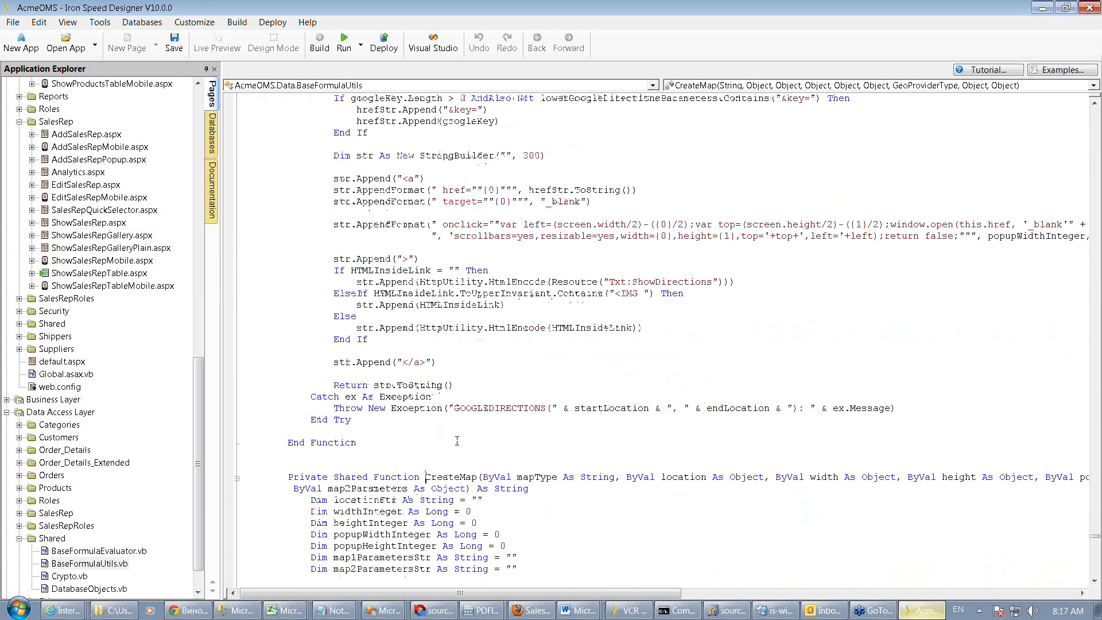
{"action": "scroll", "coordinate": [456, 440], "scroll_direction": "down", "scroll_amount": 8}
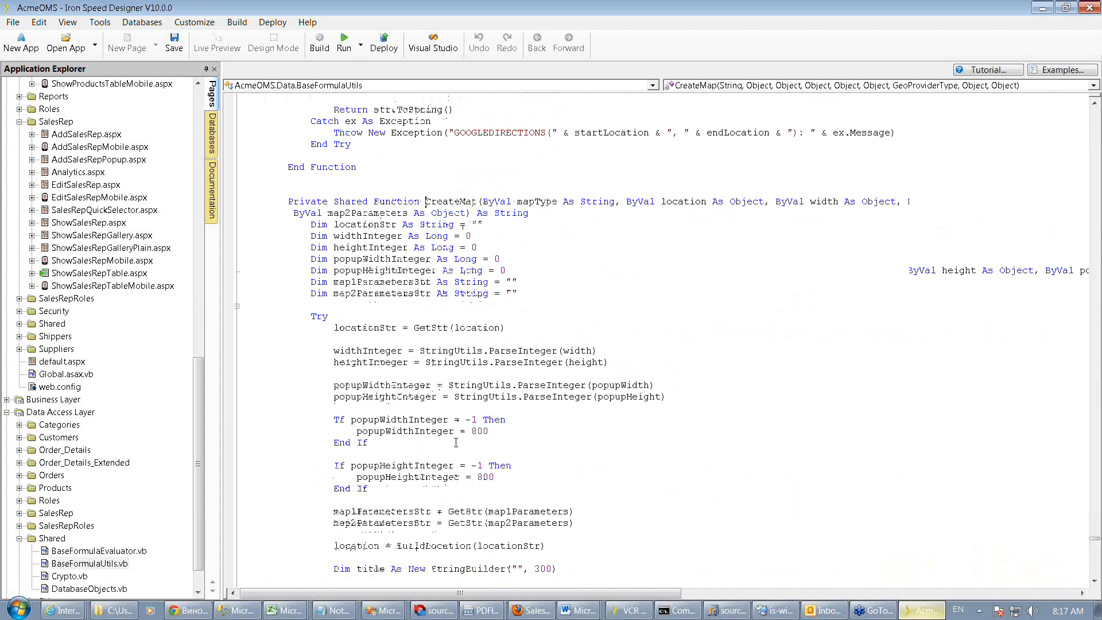
{"action": "scroll", "coordinate": [456, 442], "scroll_direction": "down", "scroll_amount": 3}
{"action": "scroll", "coordinate": [454, 447], "scroll_direction": "down", "scroll_amount": 18}
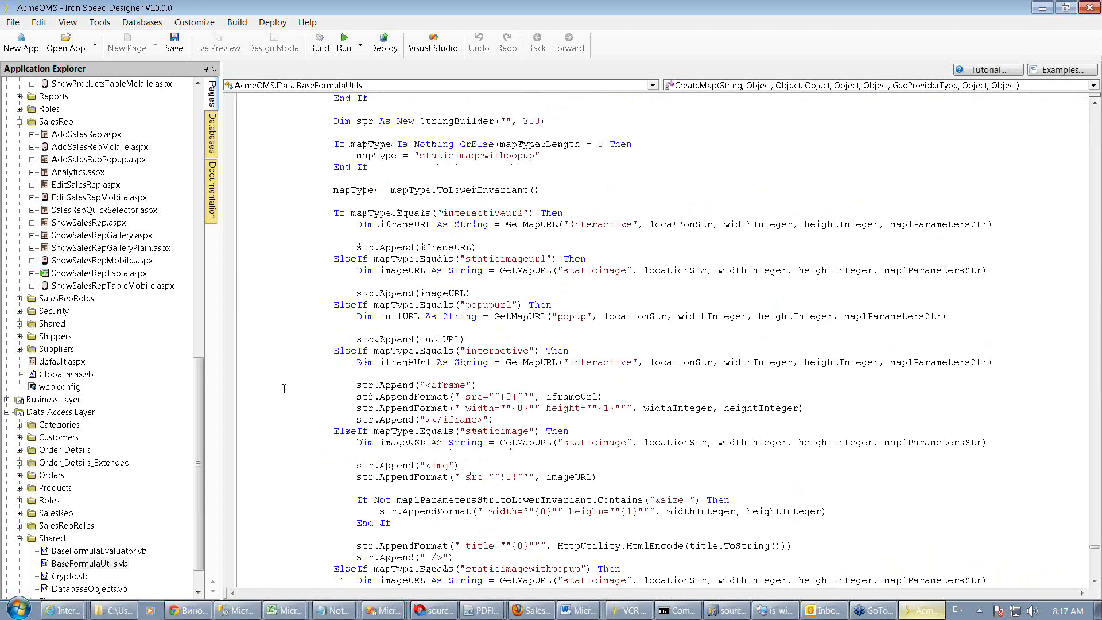
{"action": "scroll", "coordinate": [284, 388], "scroll_direction": "down", "scroll_amount": 1}
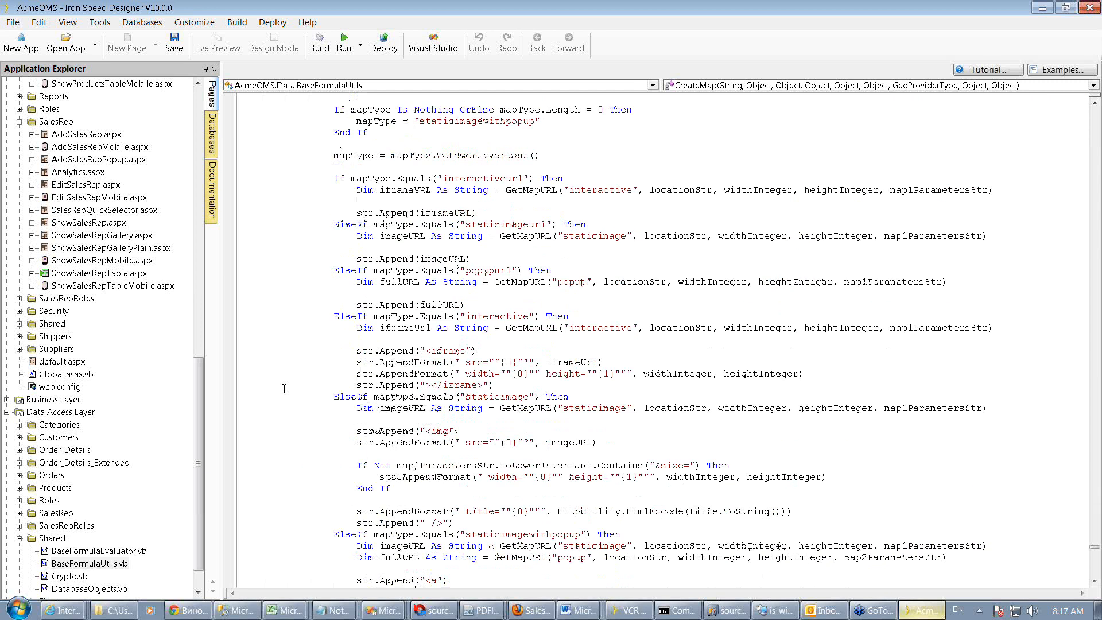
{"action": "scroll", "coordinate": [283, 388], "scroll_direction": "down", "scroll_amount": 4}
{"action": "scroll", "coordinate": [274, 395], "scroll_direction": "down", "scroll_amount": 1}
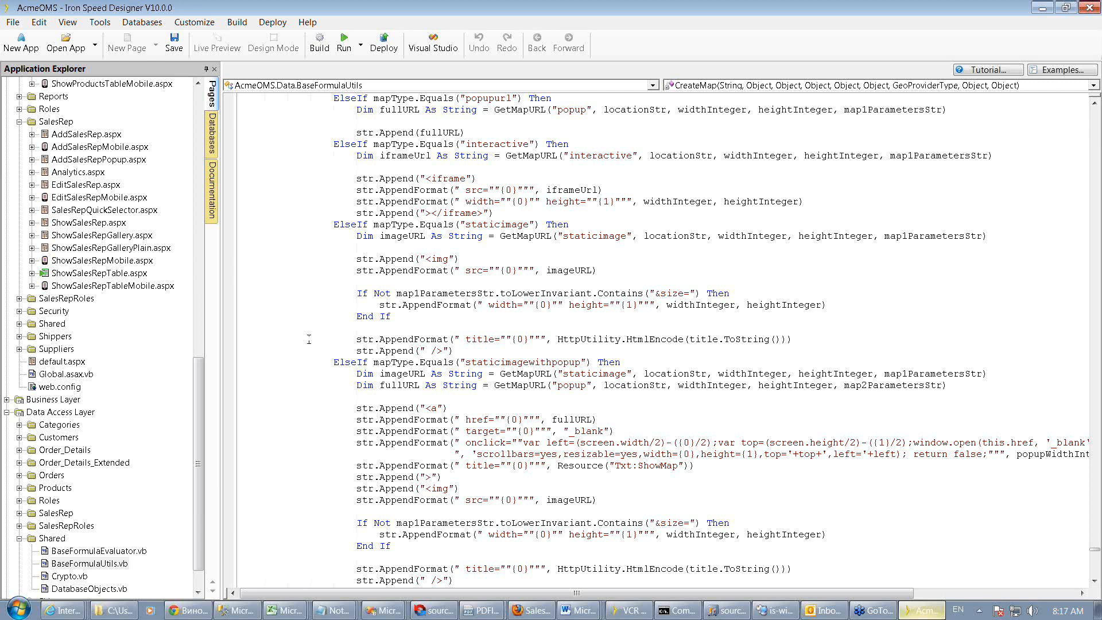
{"action": "scroll", "coordinate": [309, 339], "scroll_direction": "down", "scroll_amount": 1}
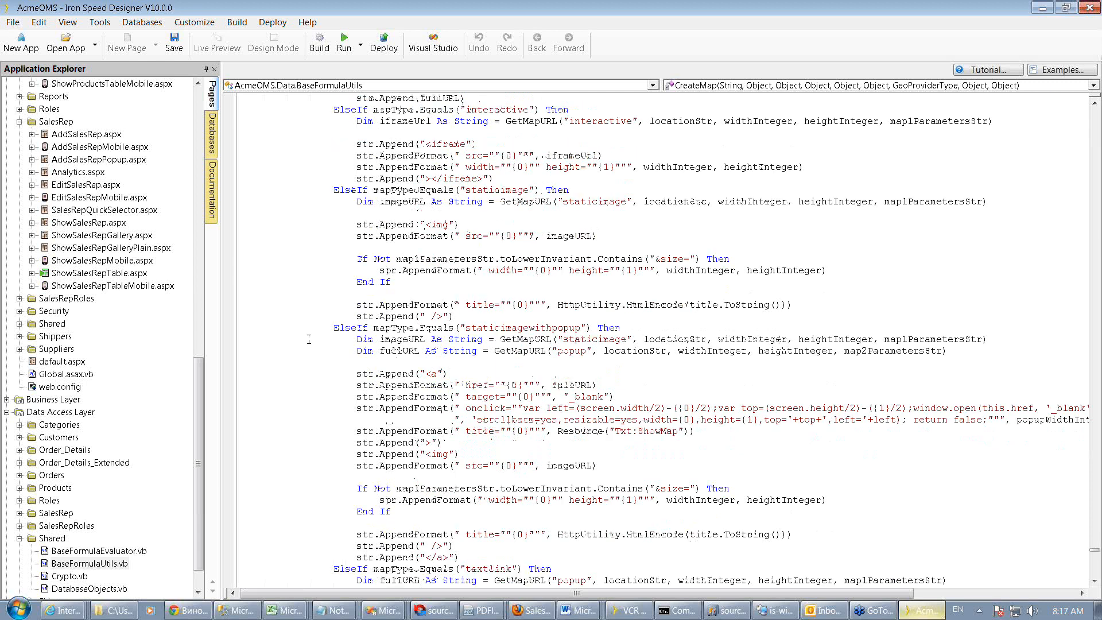
{"action": "scroll", "coordinate": [309, 339], "scroll_direction": "down", "scroll_amount": 14}
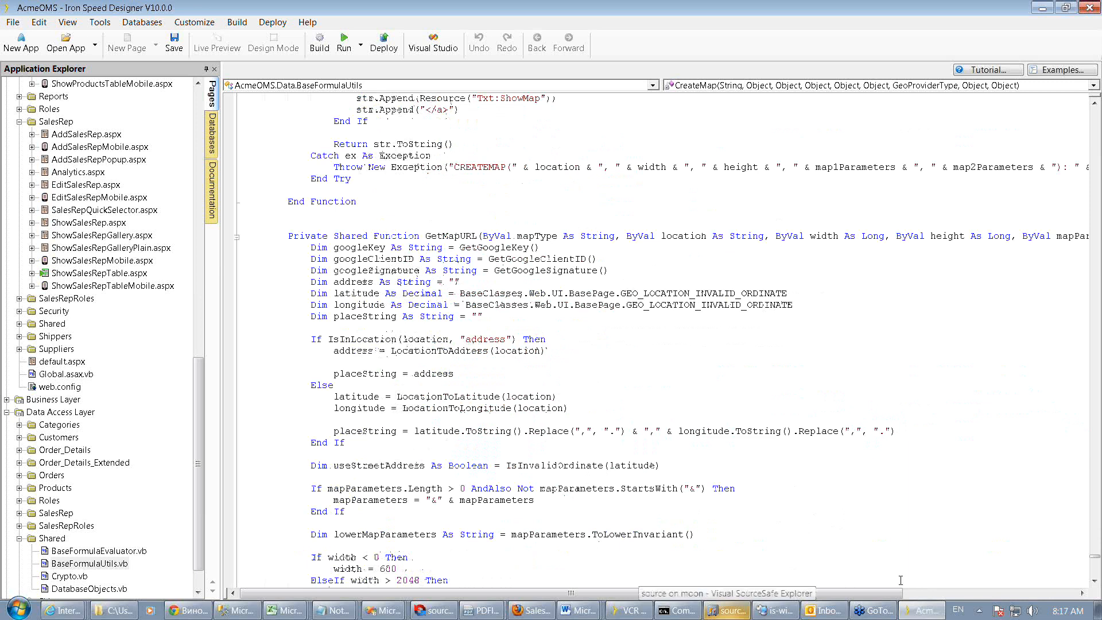
{"action": "left_click", "coordinate": [923, 616]}
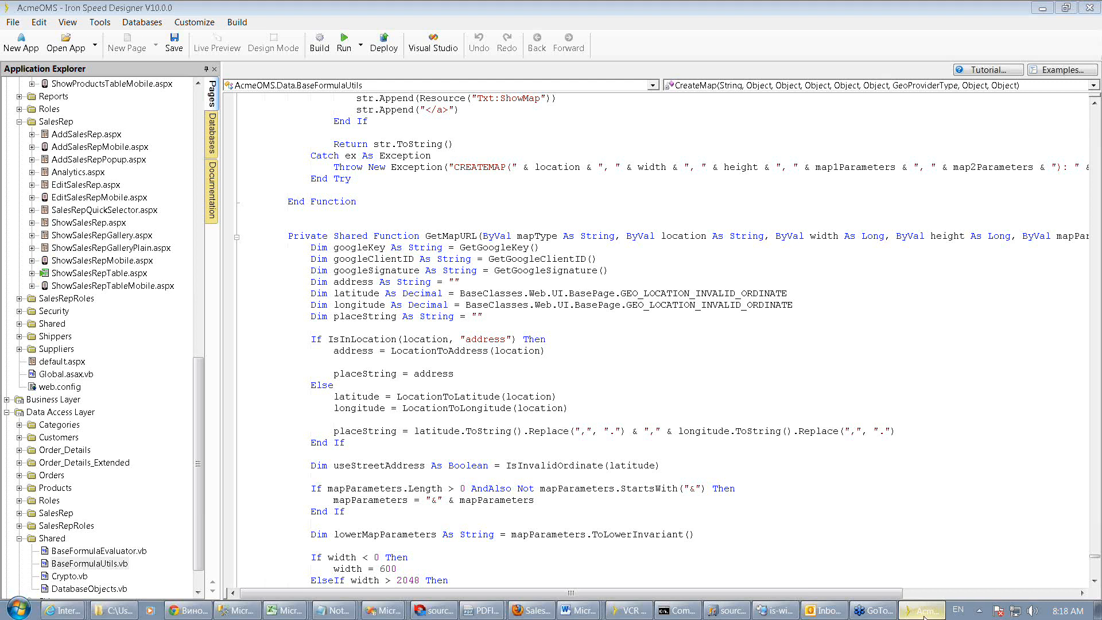
{"action": "left_click", "coordinate": [924, 615]}
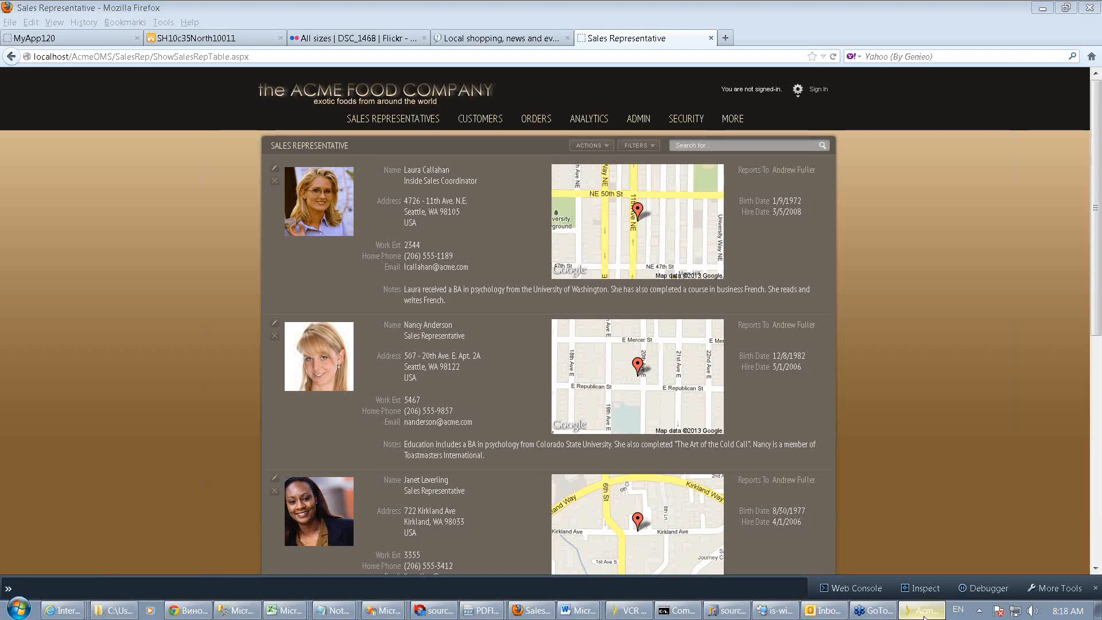
{"action": "left_click", "coordinate": [923, 616]}
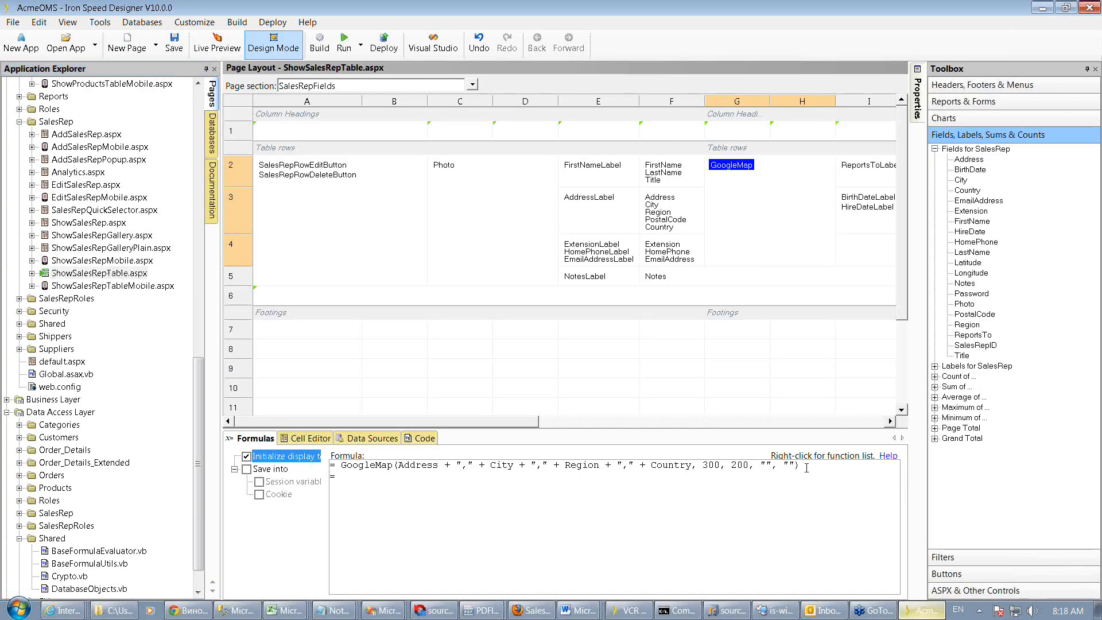
Insert a GoogleMap(location) call on a new line of the GoogleMap cell's formula from the Geolocation map display functions
{"action": "right_click", "coordinate": [351, 481]}
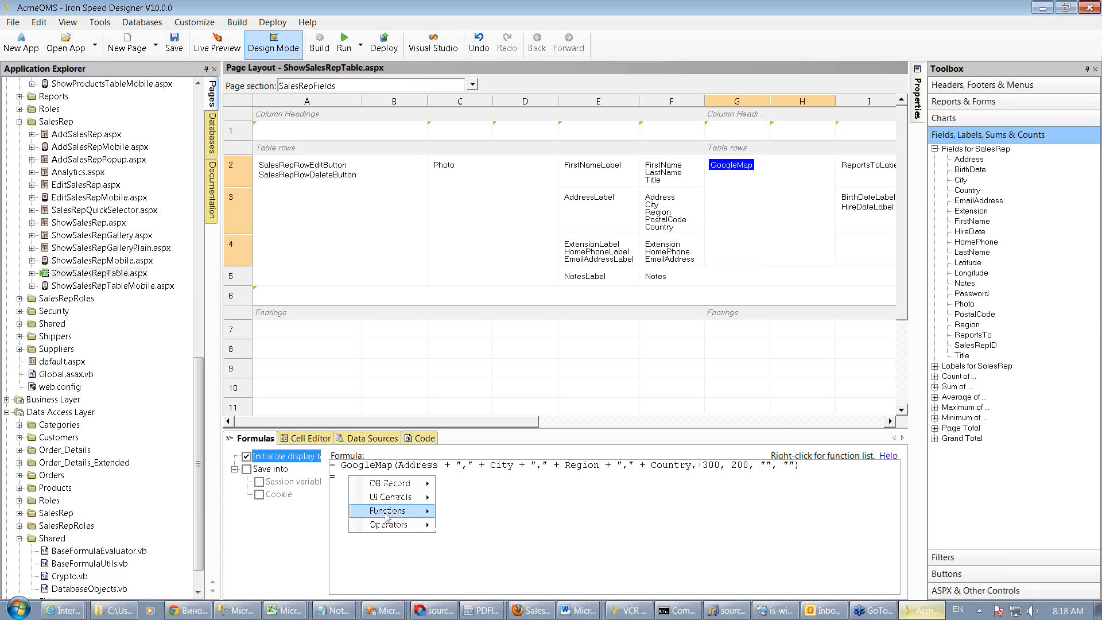
{"action": "mouse_move", "coordinate": [386, 517]}
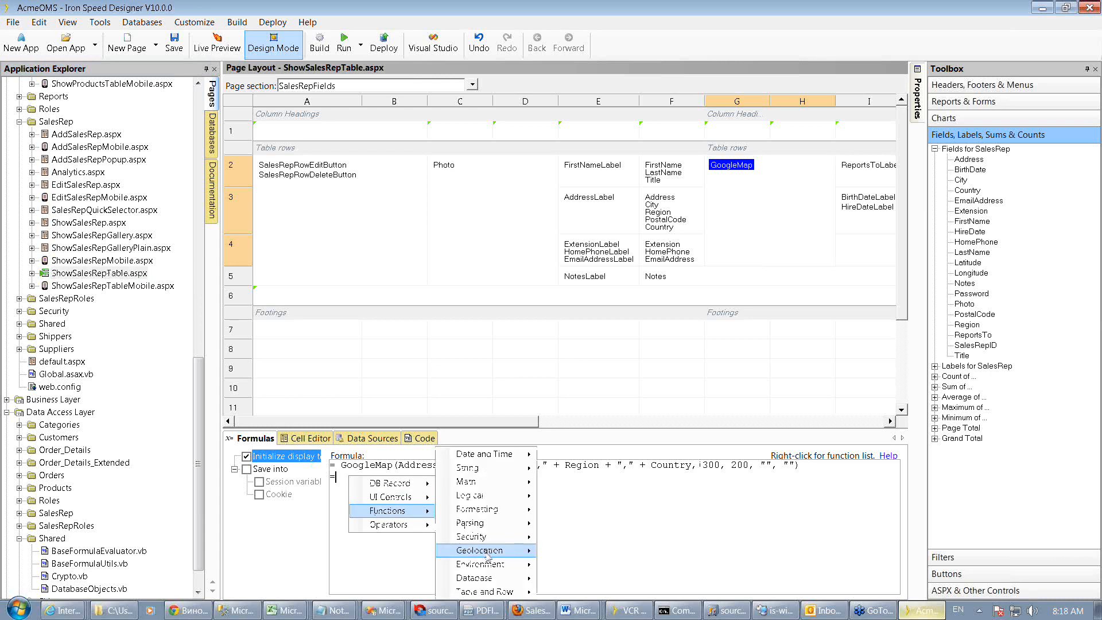
{"action": "mouse_move", "coordinate": [486, 556]}
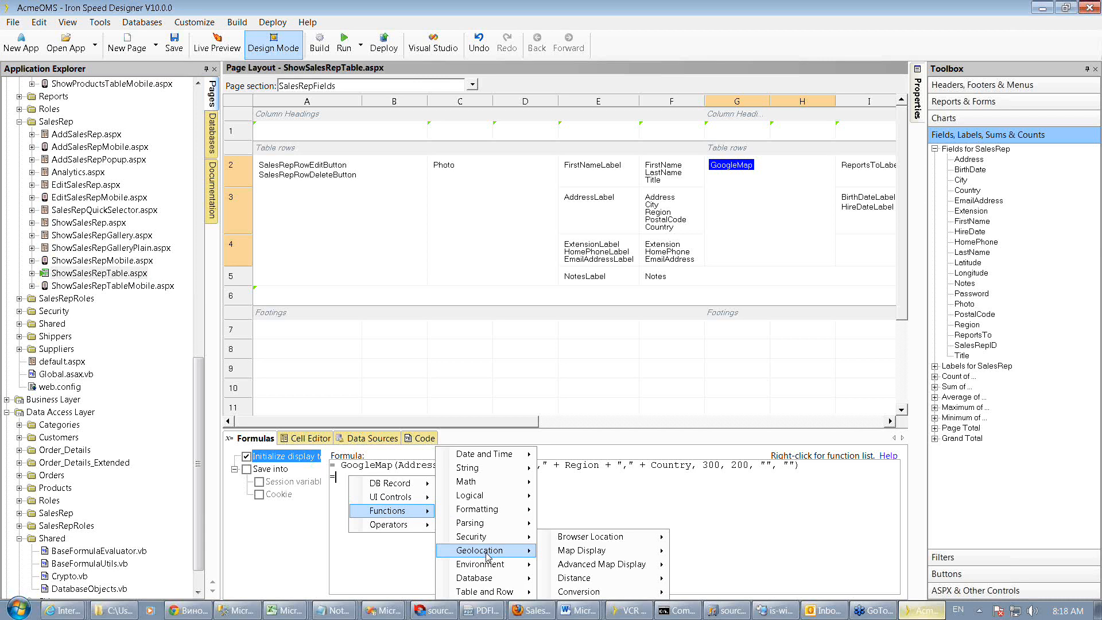
{"action": "mouse_move", "coordinate": [581, 551]}
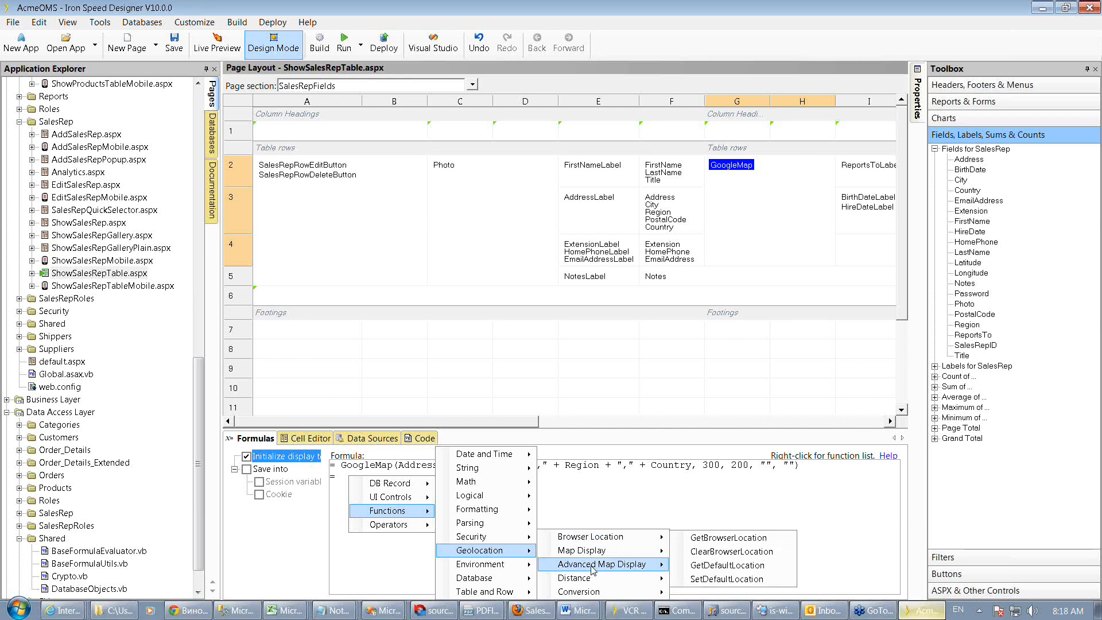
{"action": "mouse_move", "coordinate": [593, 568]}
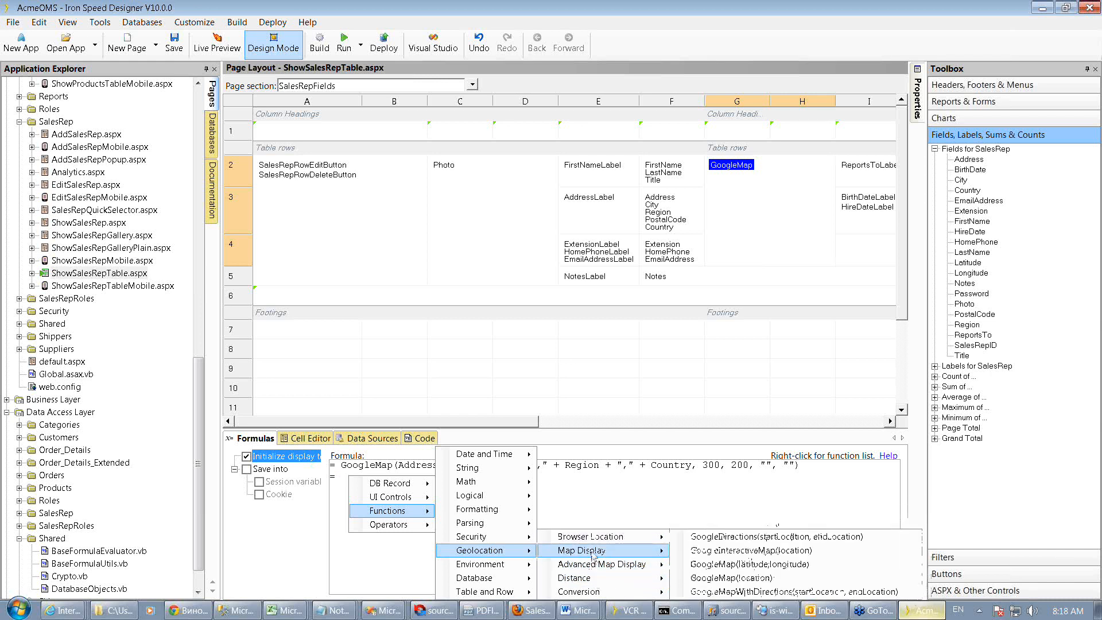
{"action": "left_click", "coordinate": [728, 577]}
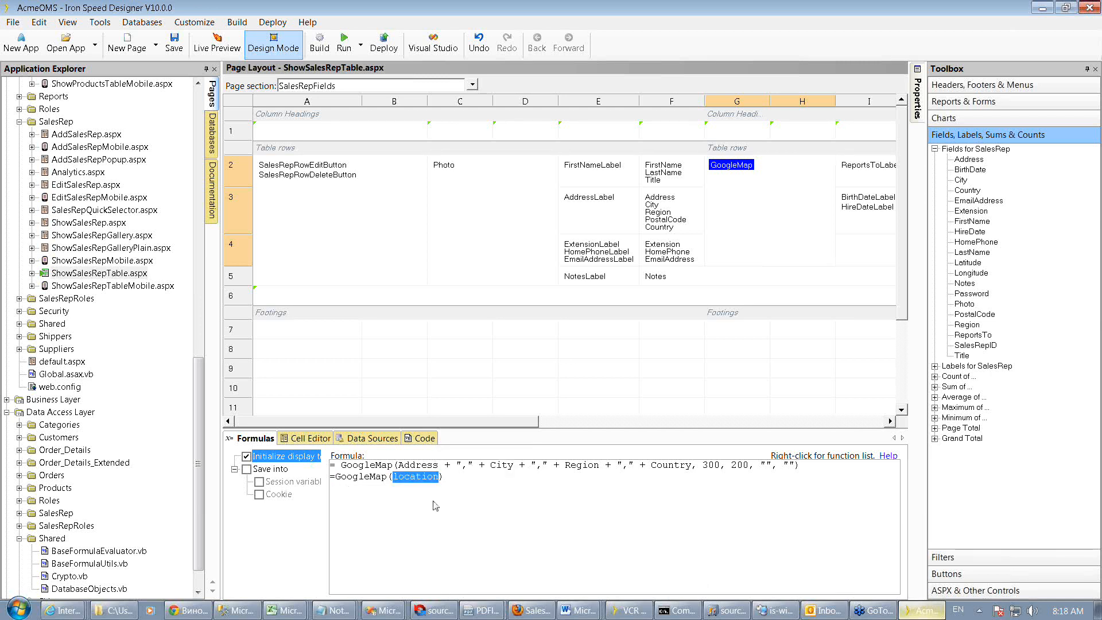
Replace the location placeholder with GetBrowserLocation() from the Geolocation browser location functions
{"action": "right_click", "coordinate": [395, 480]}
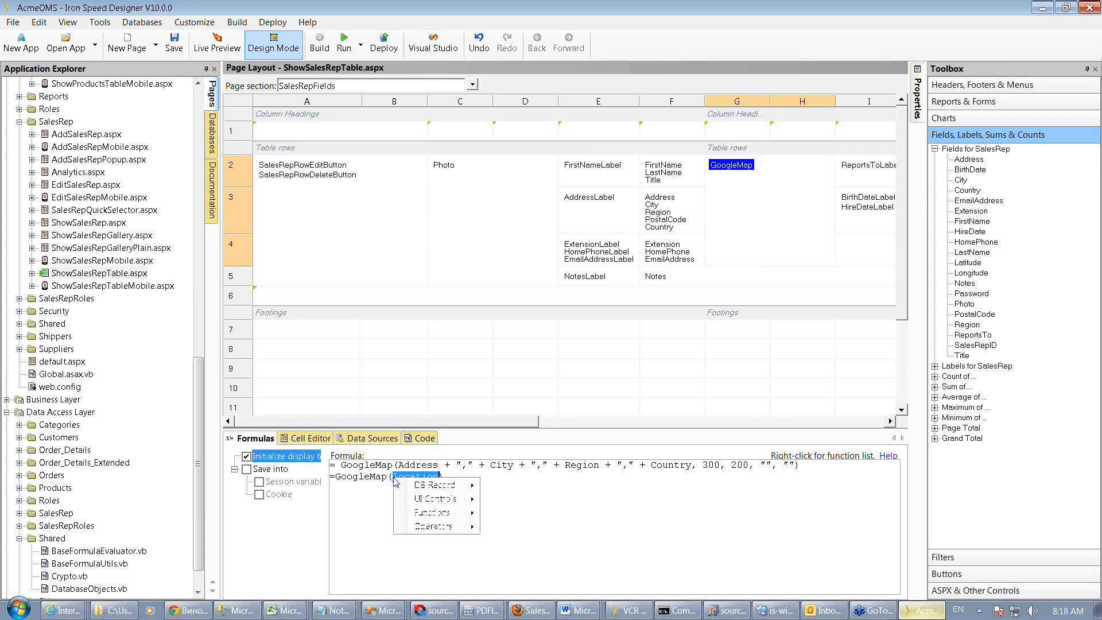
{"action": "mouse_move", "coordinate": [435, 513]}
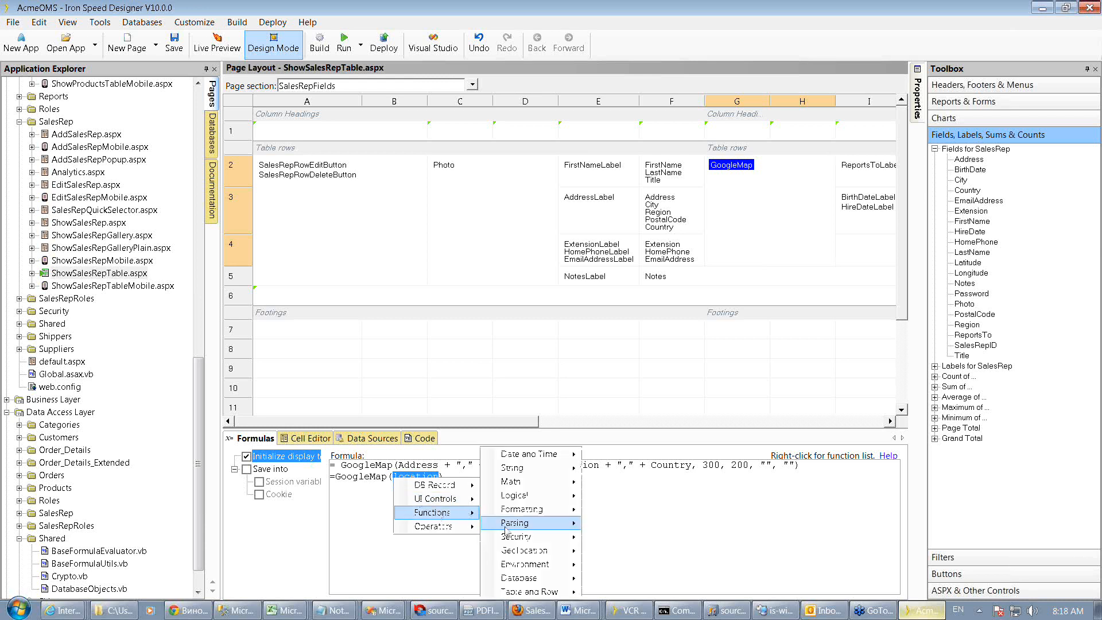
{"action": "mouse_move", "coordinate": [531, 552]}
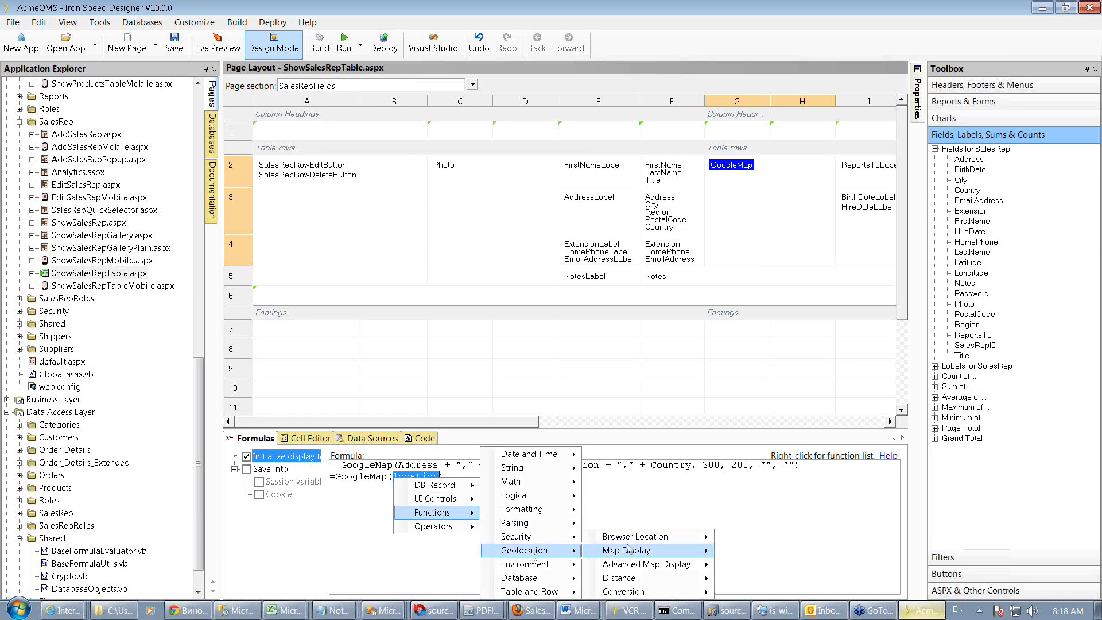
{"action": "mouse_move", "coordinate": [629, 538]}
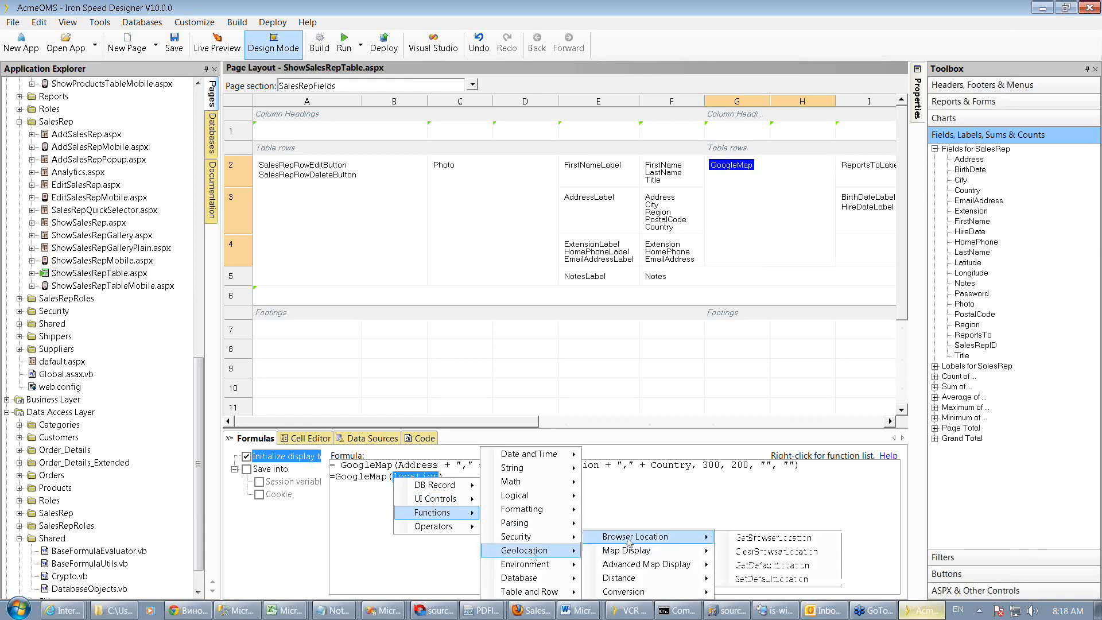
{"action": "left_click", "coordinate": [754, 539]}
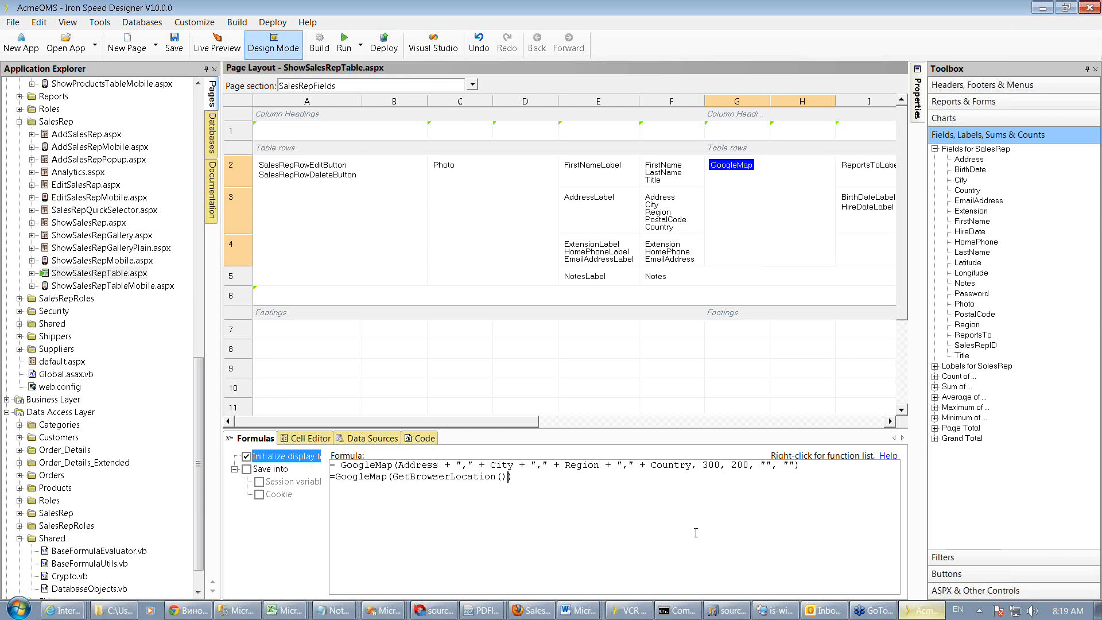
Delete the added GoogleMap(GetBrowserLocation()) line from the formula
{"action": "left_click_drag", "start_coordinate": [530, 488], "coordinate": [322, 477]}
{"action": "key", "text": "Delete"}
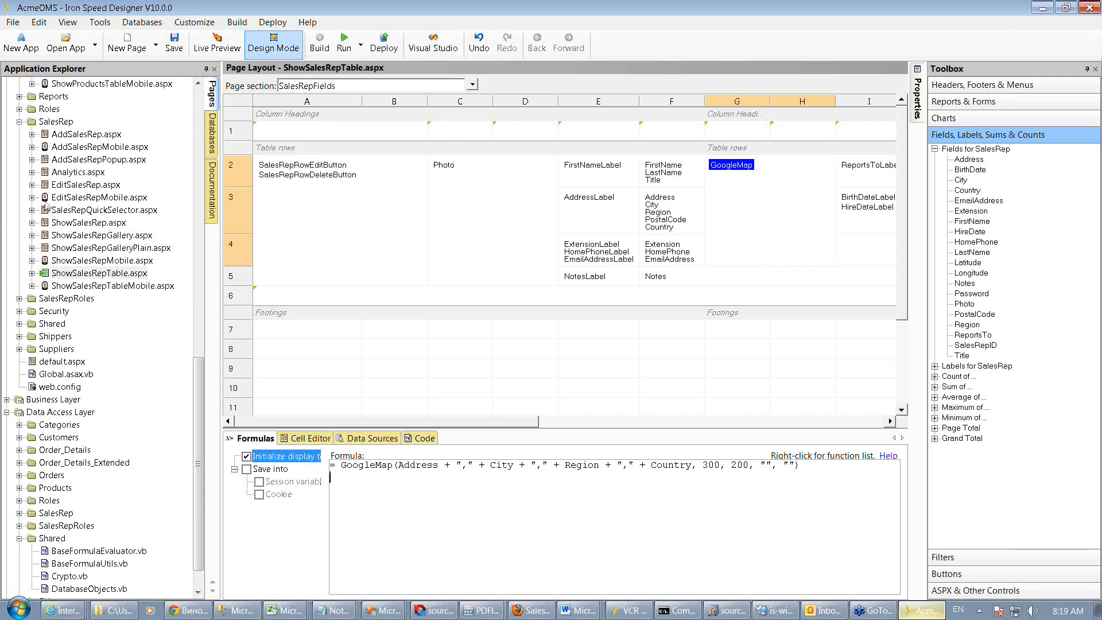
Open ShowSalesRepGalleryPlain.aspx and show its live preview
{"action": "left_click", "coordinate": [83, 248]}
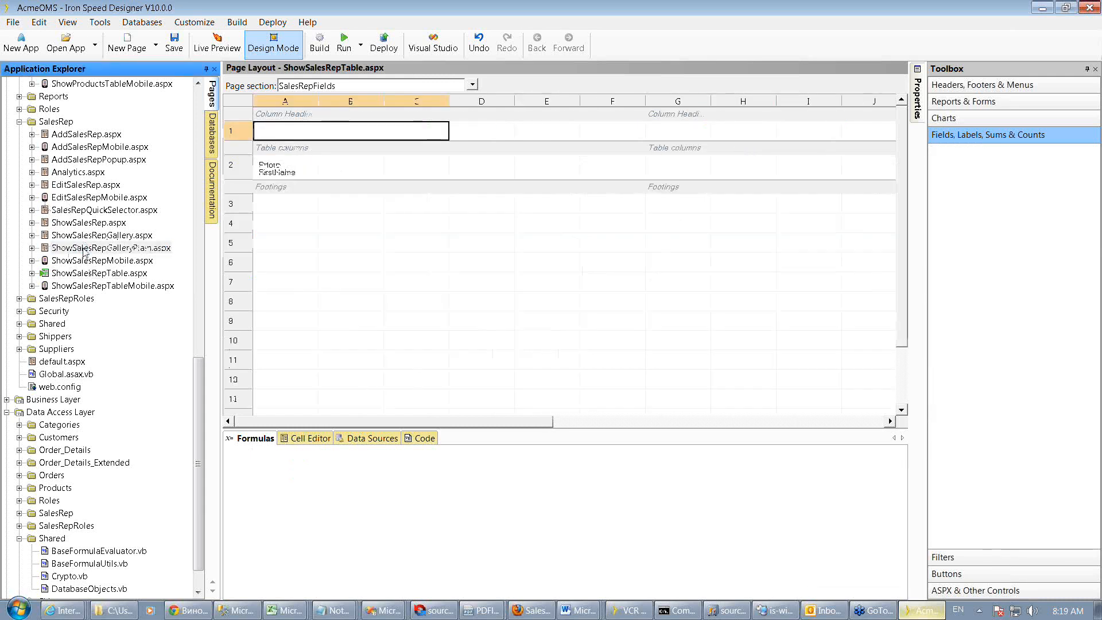
{"action": "left_click", "coordinate": [222, 52]}
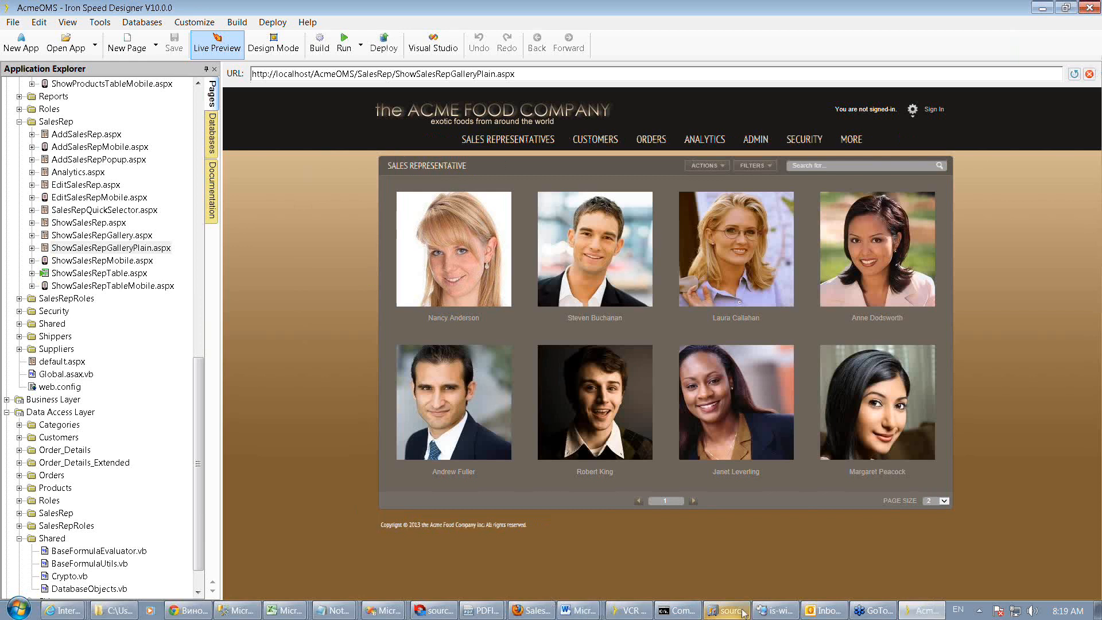
In the browser, open the sales representatives gallery and filter it by Reports To Andrew Fuller
{"action": "left_click", "coordinate": [533, 614]}
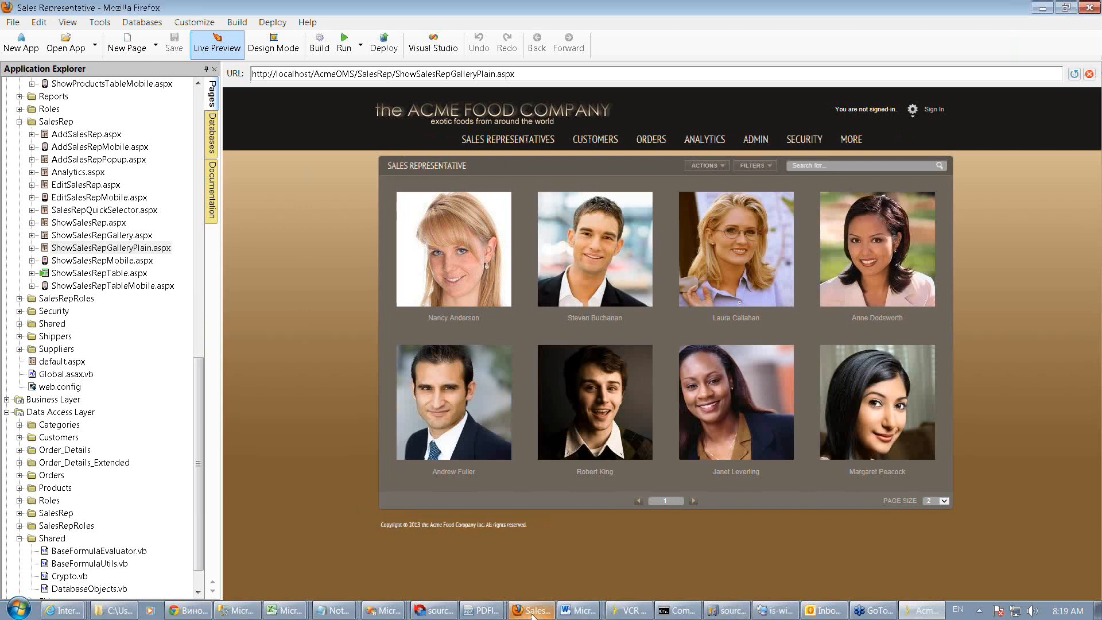
{"action": "mouse_move", "coordinate": [382, 120]}
{"action": "left_click", "coordinate": [383, 153]}
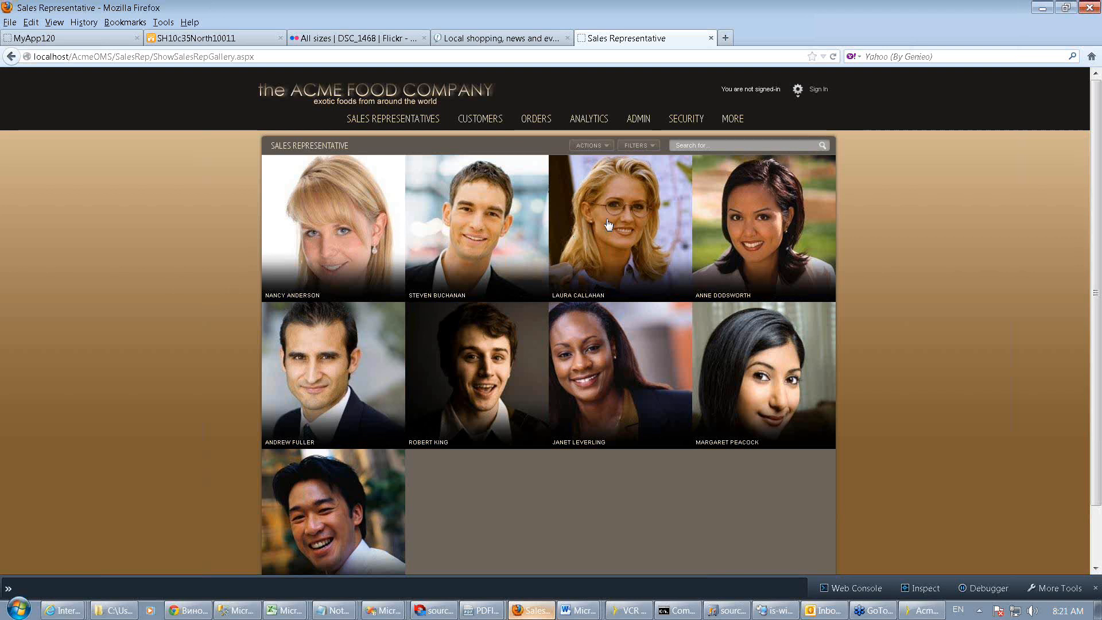
{"action": "left_click", "coordinate": [654, 150]}
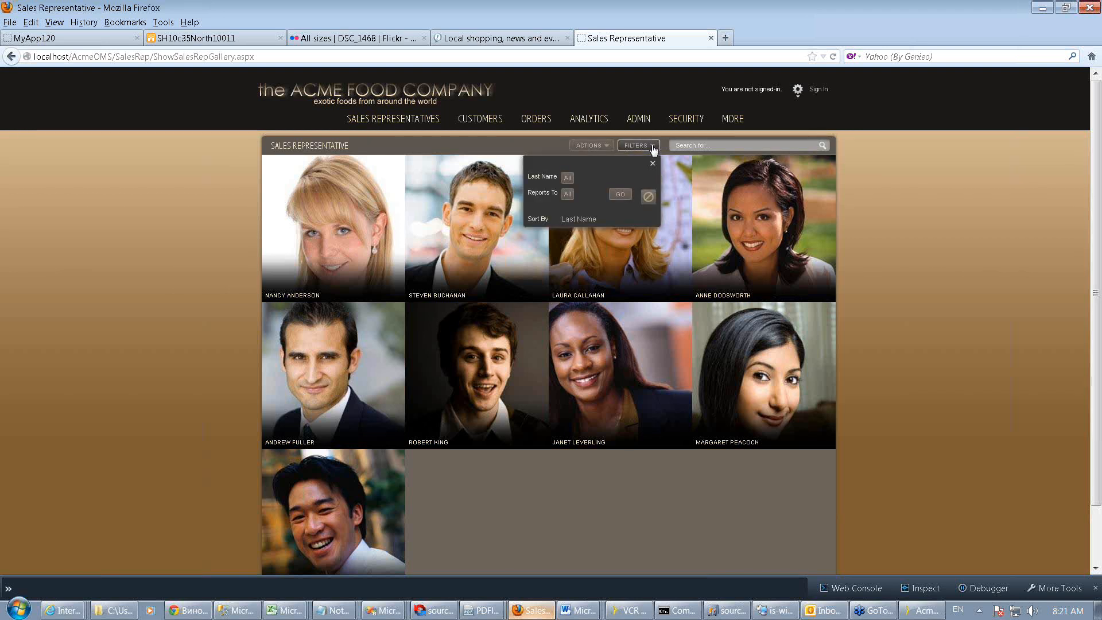
{"action": "left_click", "coordinate": [567, 195]}
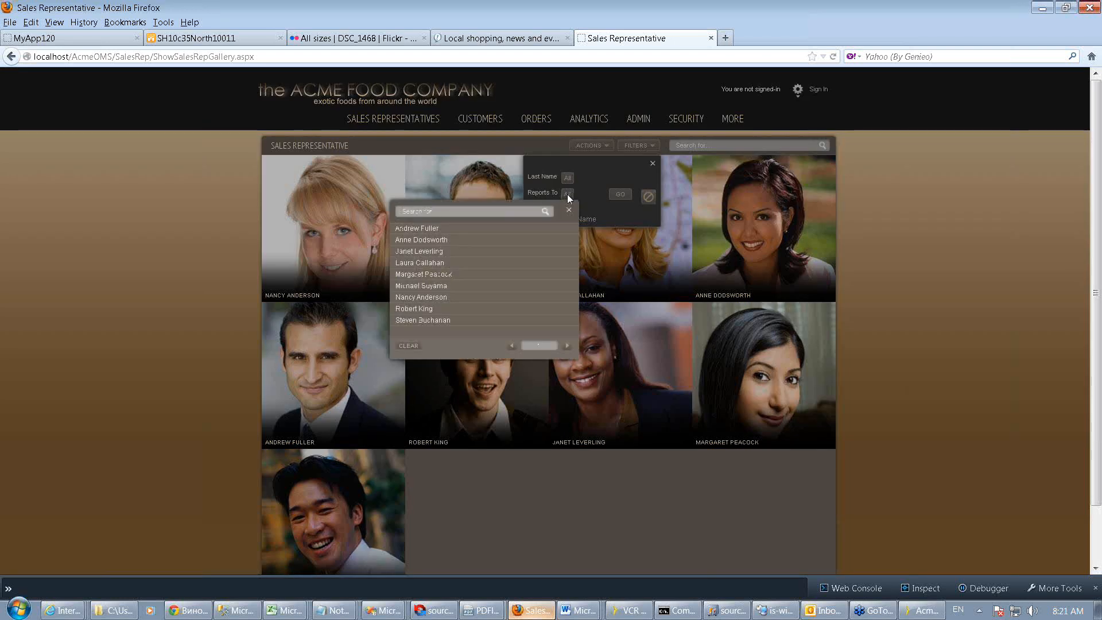
{"action": "left_click", "coordinate": [463, 229]}
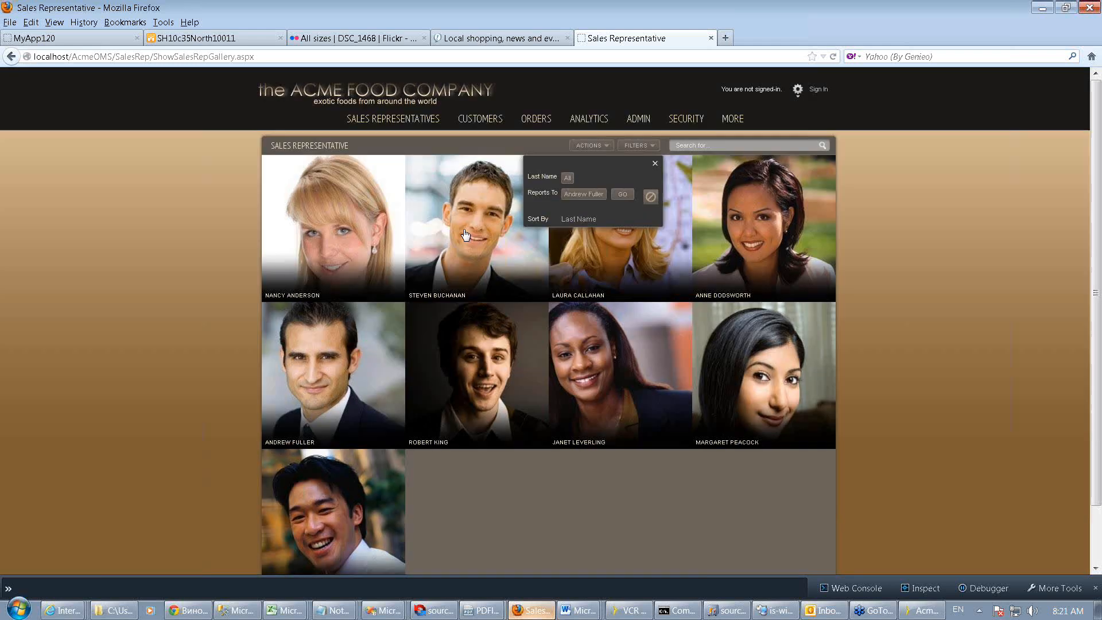
{"action": "left_click", "coordinate": [625, 199]}
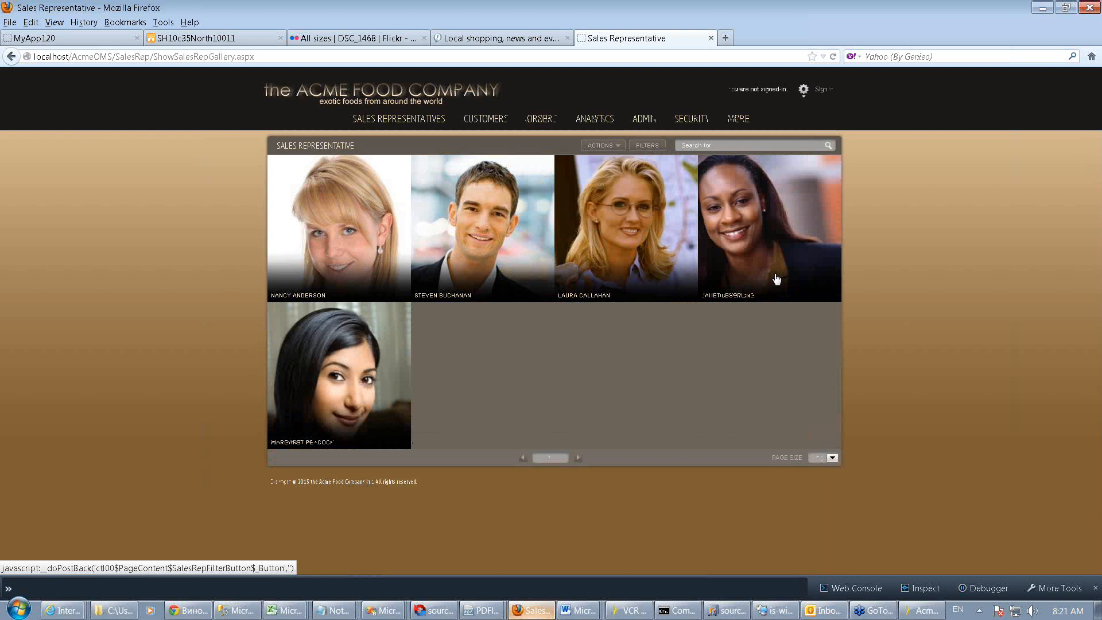
Confirm the Reports To filter selection on the sales representative table page
{"action": "mouse_move", "coordinate": [409, 122]}
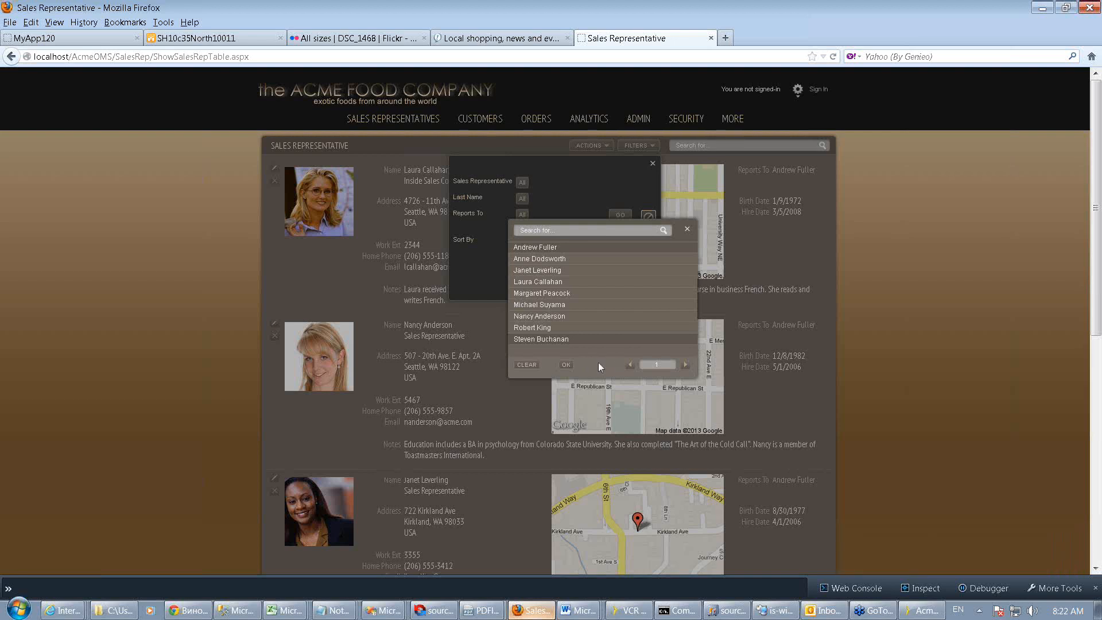
{"action": "left_click", "coordinate": [567, 367]}
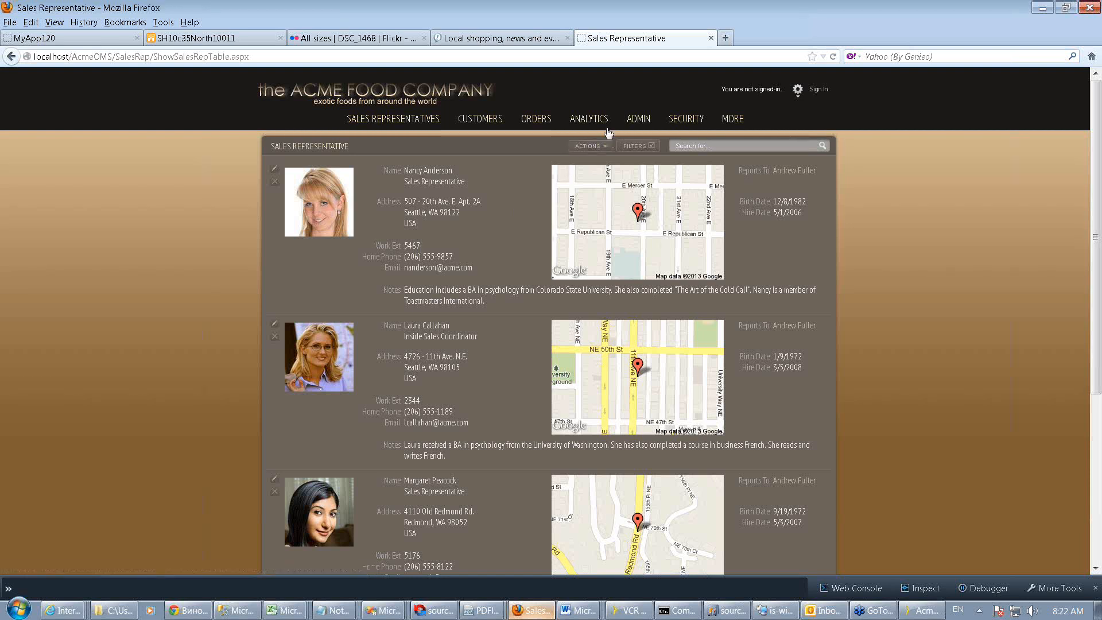
Navigate through the application's menus to the Products page
{"action": "left_click", "coordinate": [651, 122]}
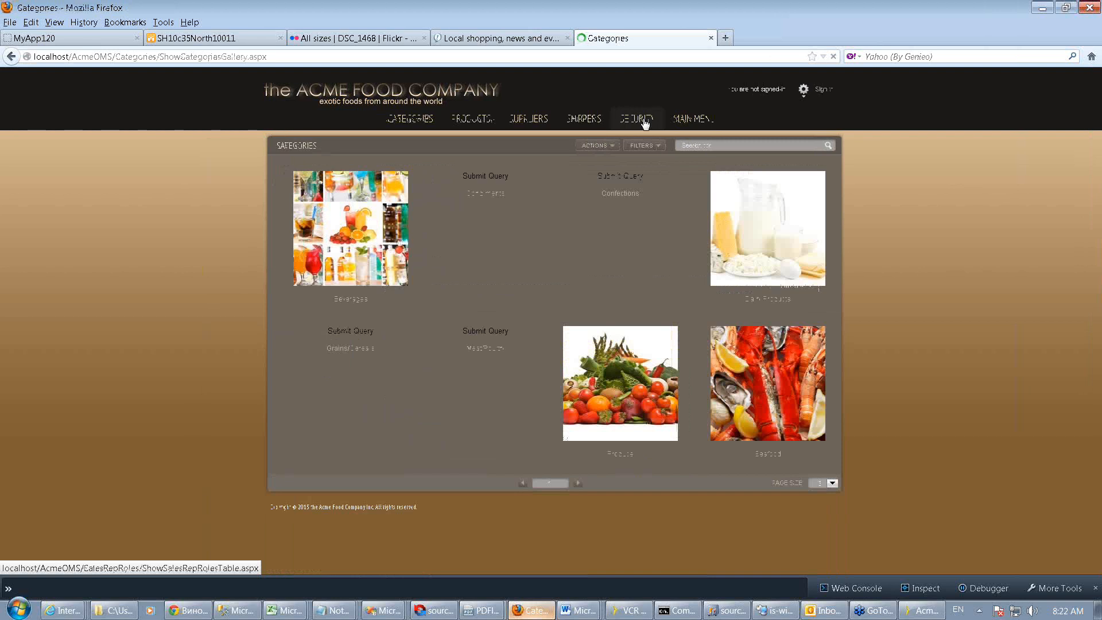
{"action": "left_click", "coordinate": [473, 119]}
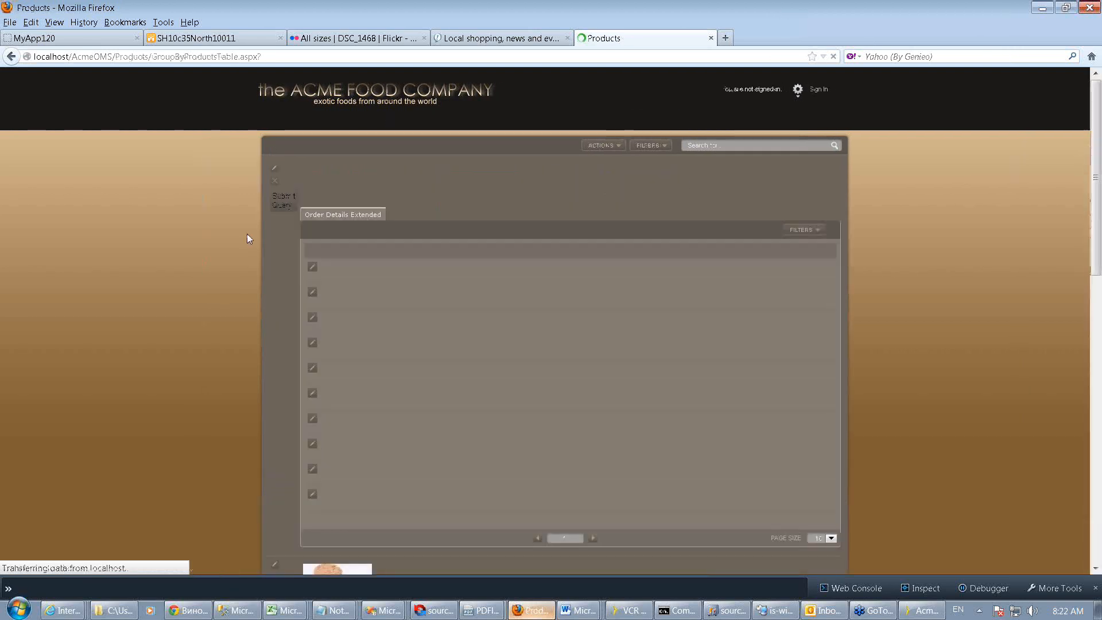
Open the Add Products form from the products Actions menu
{"action": "left_click", "coordinate": [588, 145]}
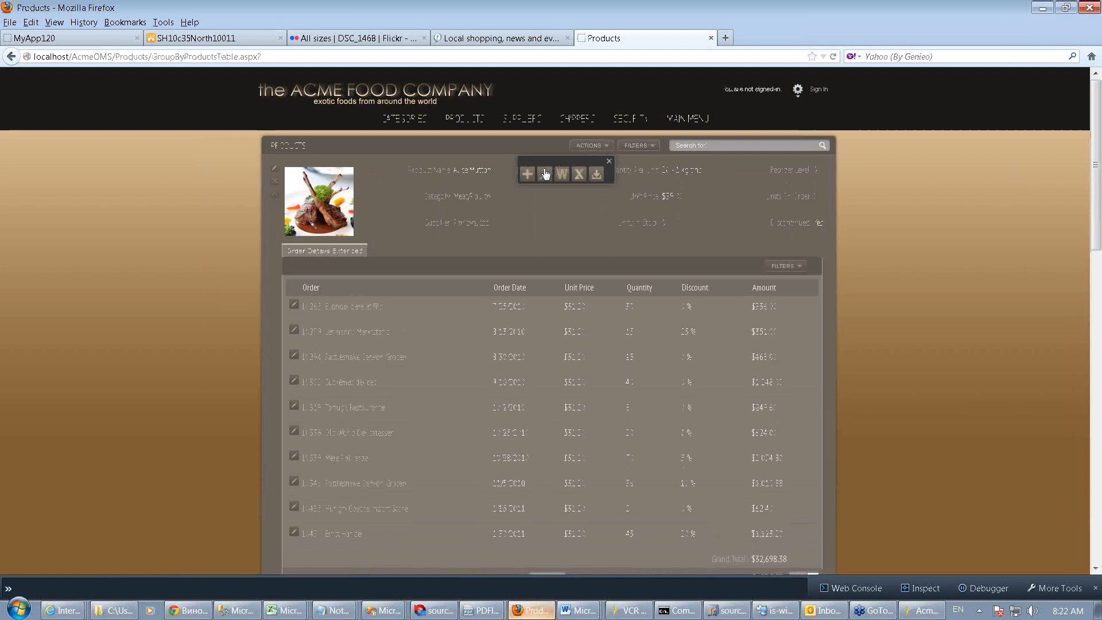
{"action": "left_click", "coordinate": [528, 174]}
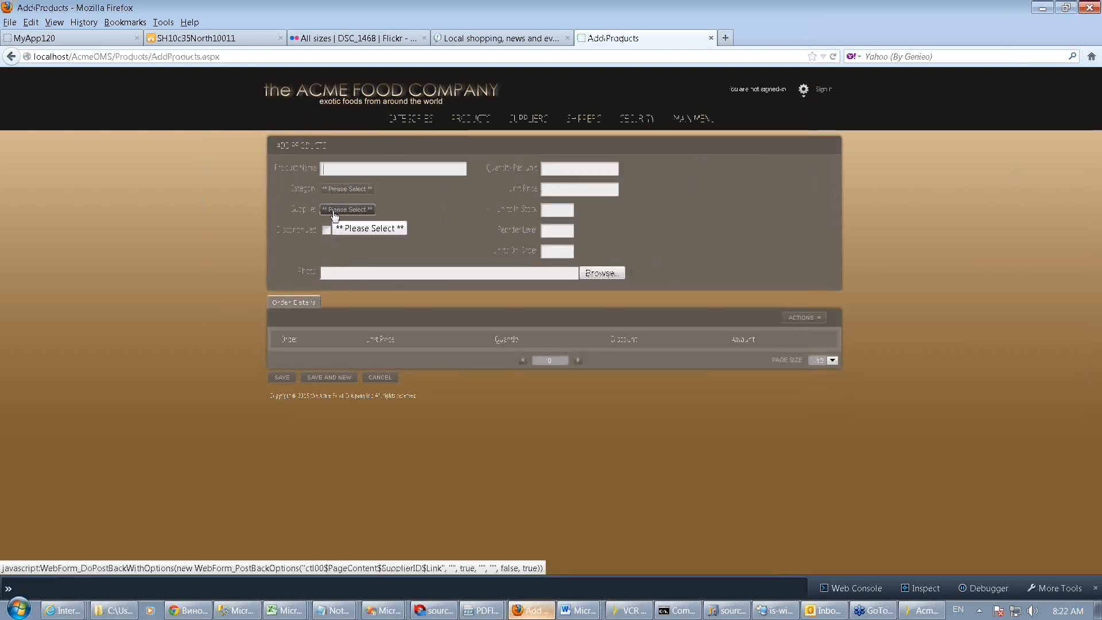
Open the Add Categories dialog from the Category picker, scroll through its fields, and cancel it
{"action": "left_click", "coordinate": [356, 191]}
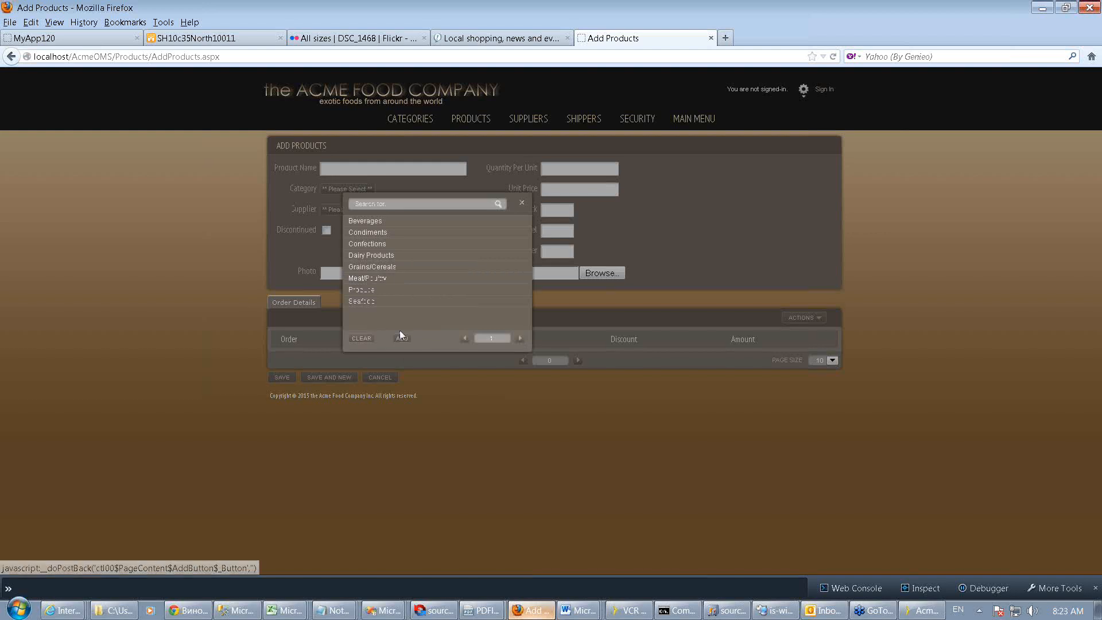
{"action": "left_click", "coordinate": [402, 339]}
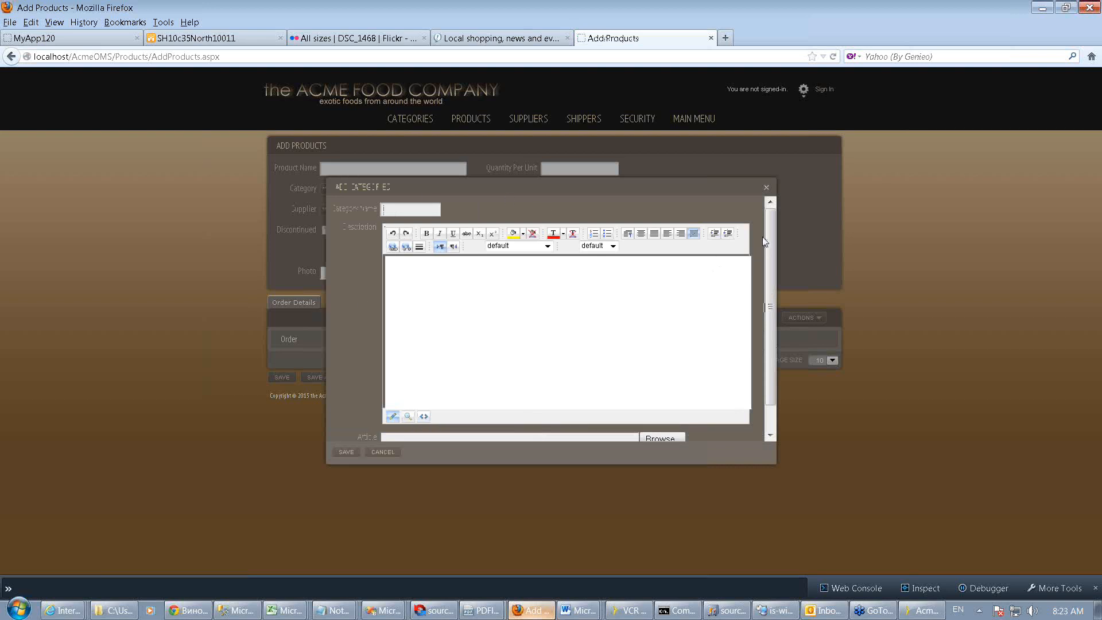
{"action": "left_click_drag", "start_coordinate": [772, 238], "coordinate": [771, 279]}
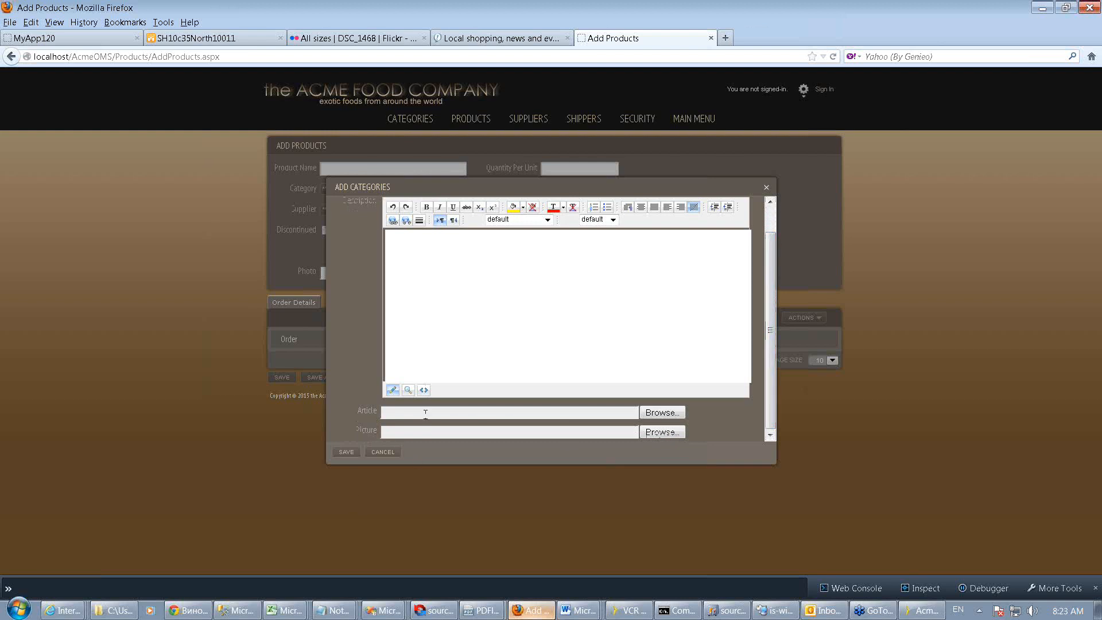
{"action": "left_click", "coordinate": [382, 452]}
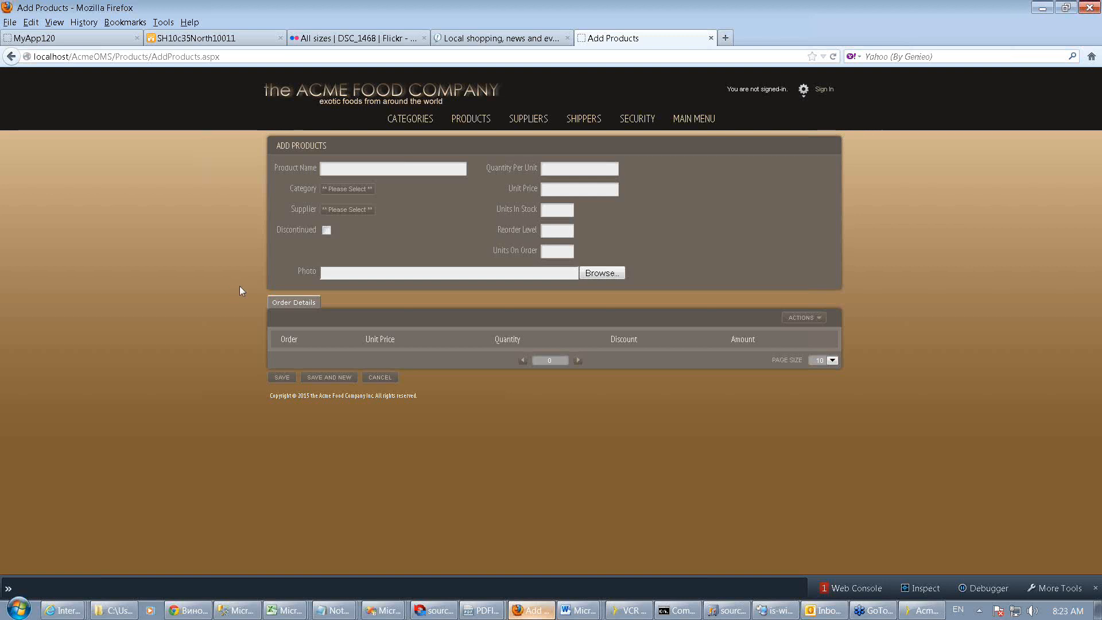
Open the Category picker on the Add Products form and clear its selection
{"action": "left_click", "coordinate": [350, 189]}
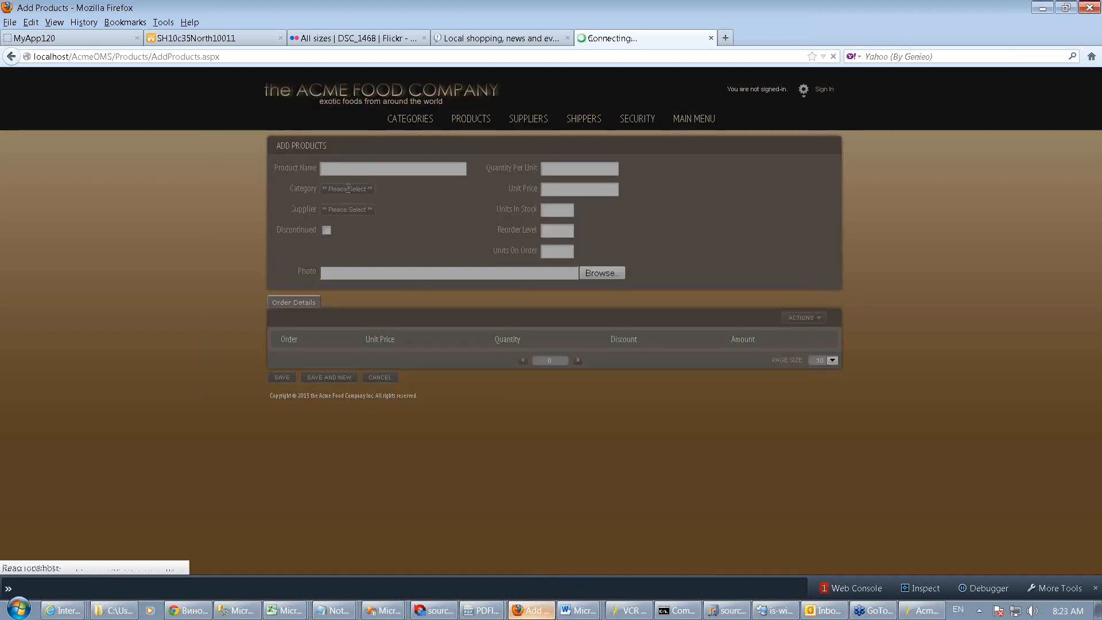
{"action": "left_click", "coordinate": [381, 205]}
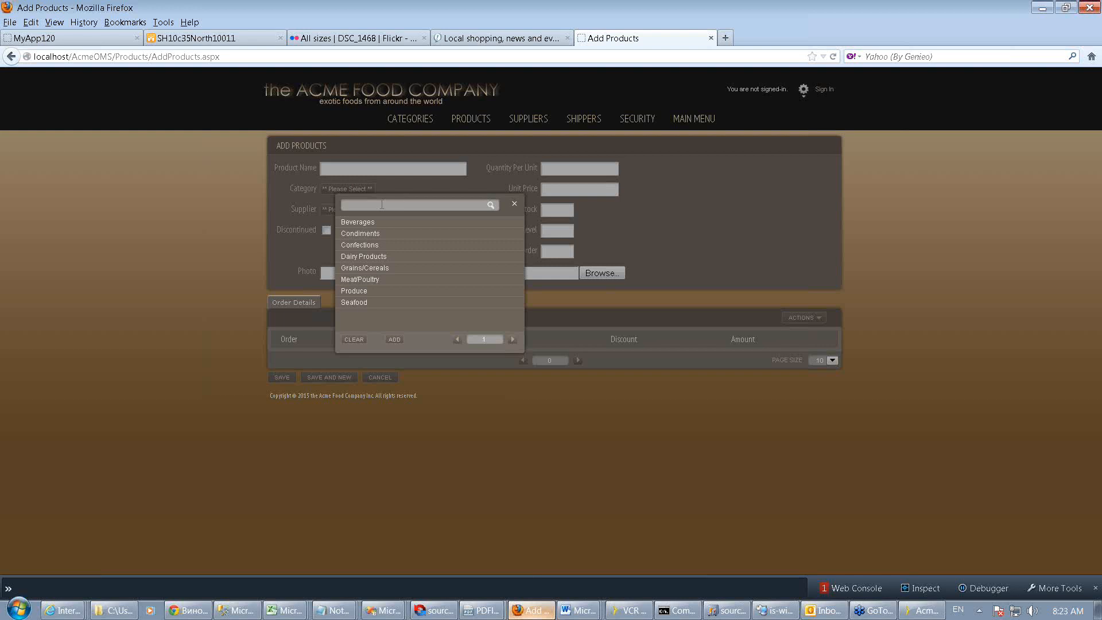
{"action": "left_click", "coordinate": [358, 342]}
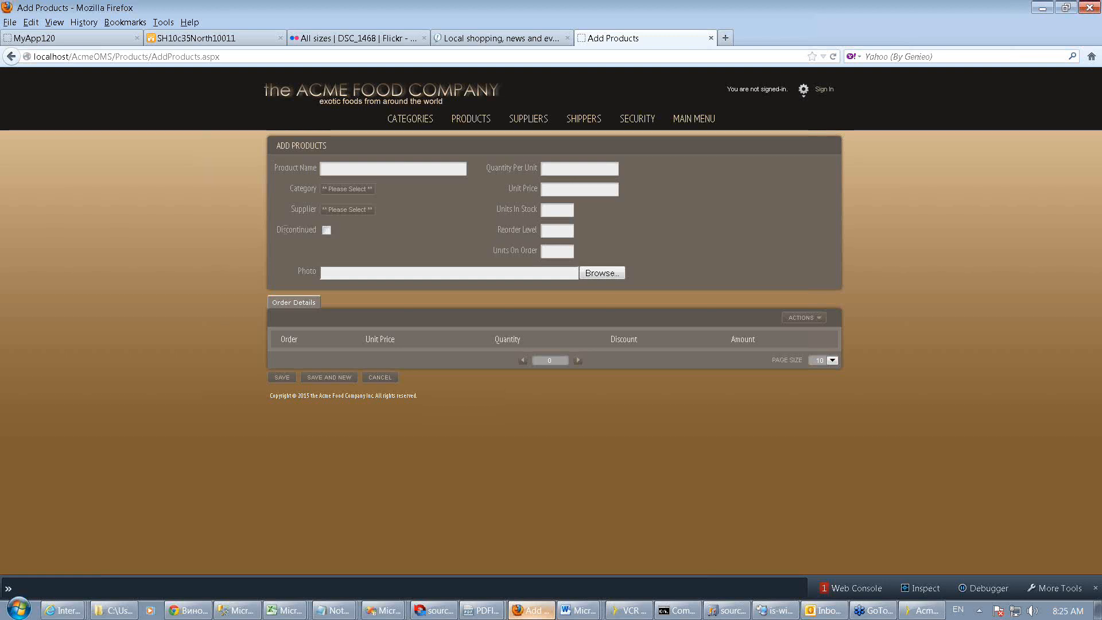
Go to the Orders page through the main menu and browse the grouped orders with their maps and line items
{"action": "left_click", "coordinate": [697, 117]}
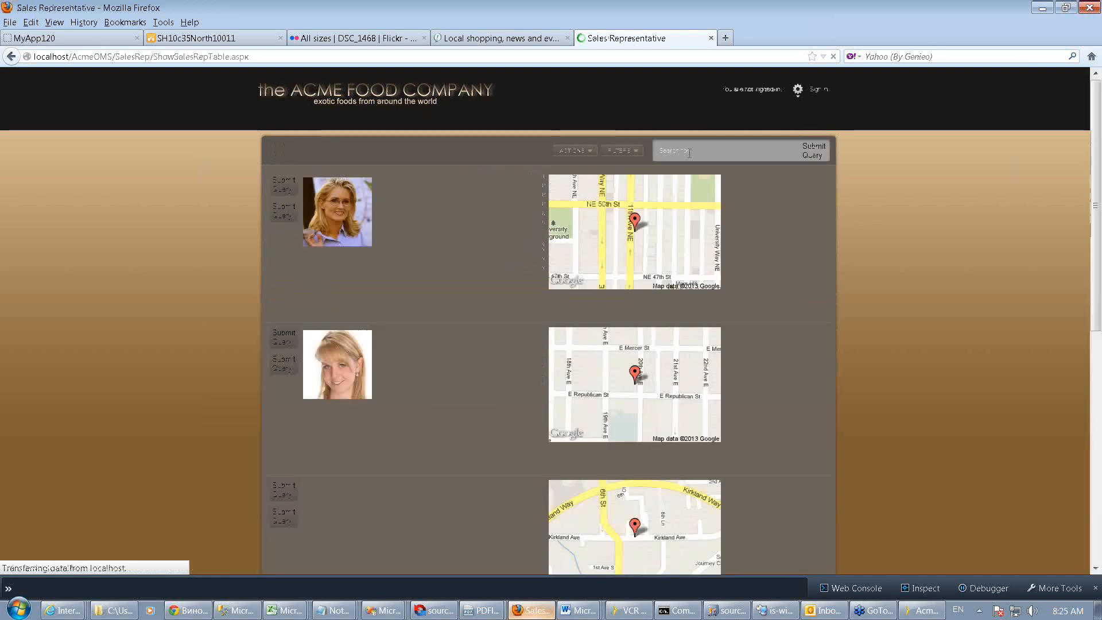
{"action": "left_click", "coordinate": [533, 120]}
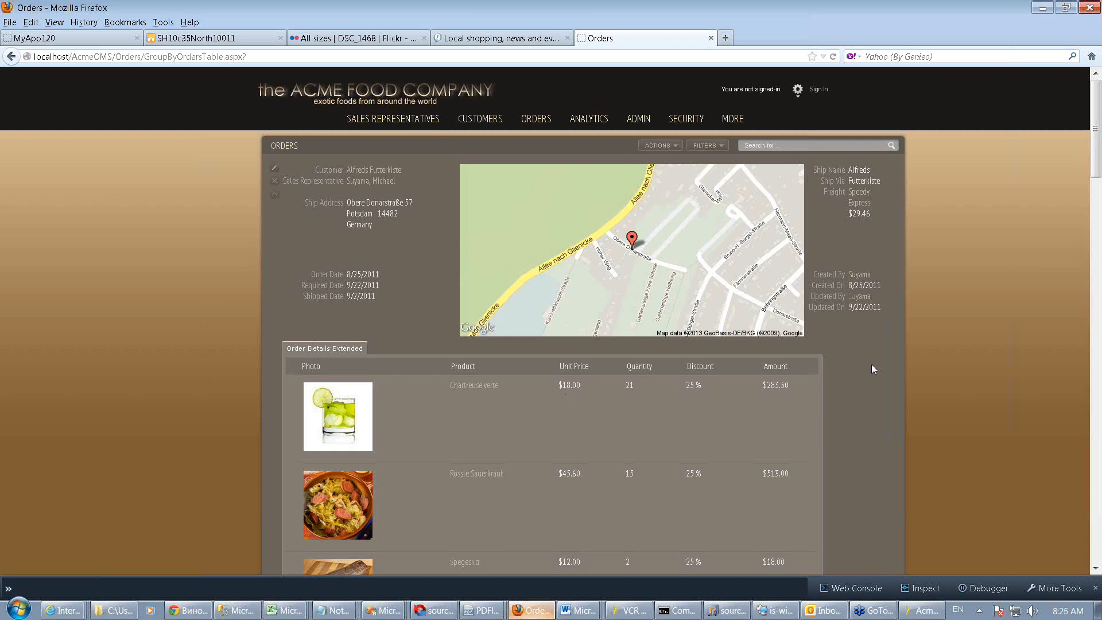
{"action": "scroll", "coordinate": [871, 364], "scroll_direction": "down", "scroll_amount": 2}
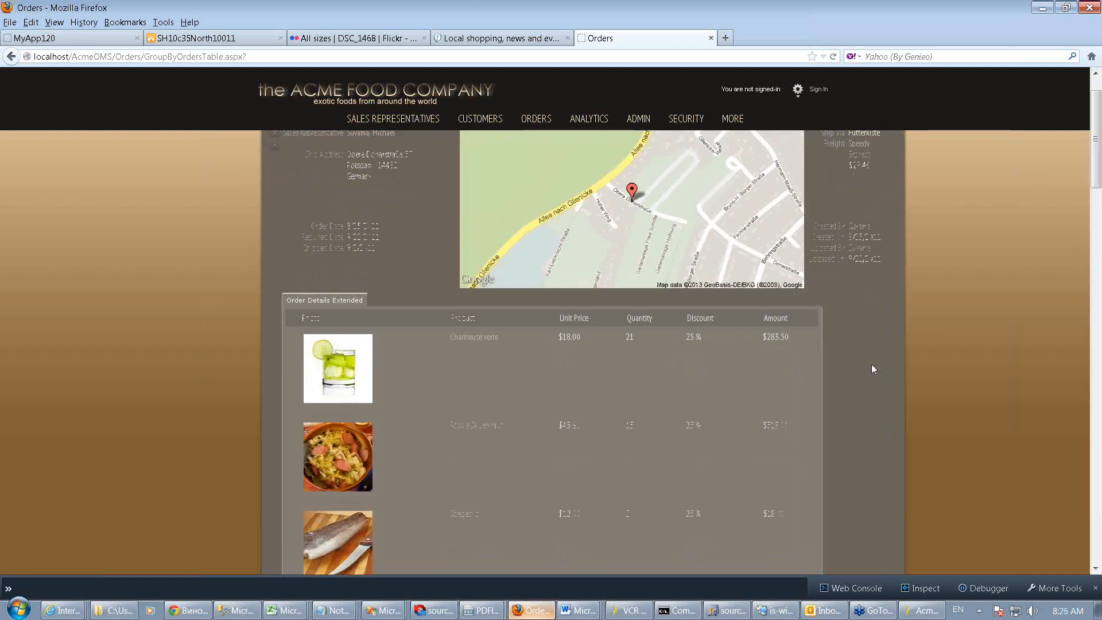
{"action": "scroll", "coordinate": [871, 364], "scroll_direction": "down", "scroll_amount": 10}
{"action": "scroll", "coordinate": [872, 368], "scroll_direction": "up", "scroll_amount": 4}
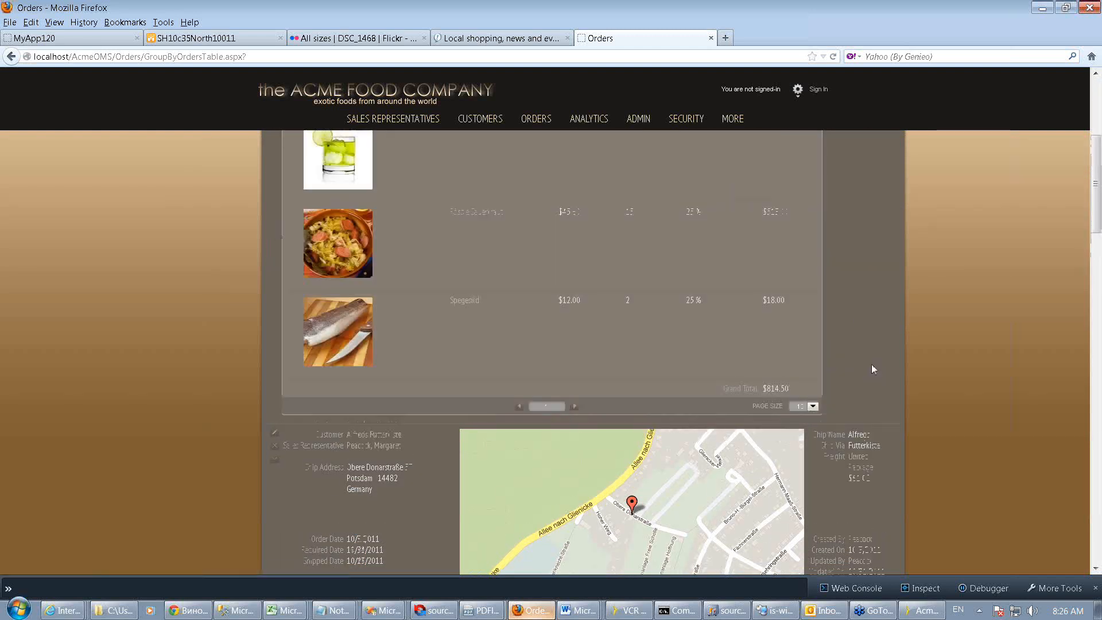
{"action": "scroll", "coordinate": [873, 369], "scroll_direction": "up", "scroll_amount": 2}
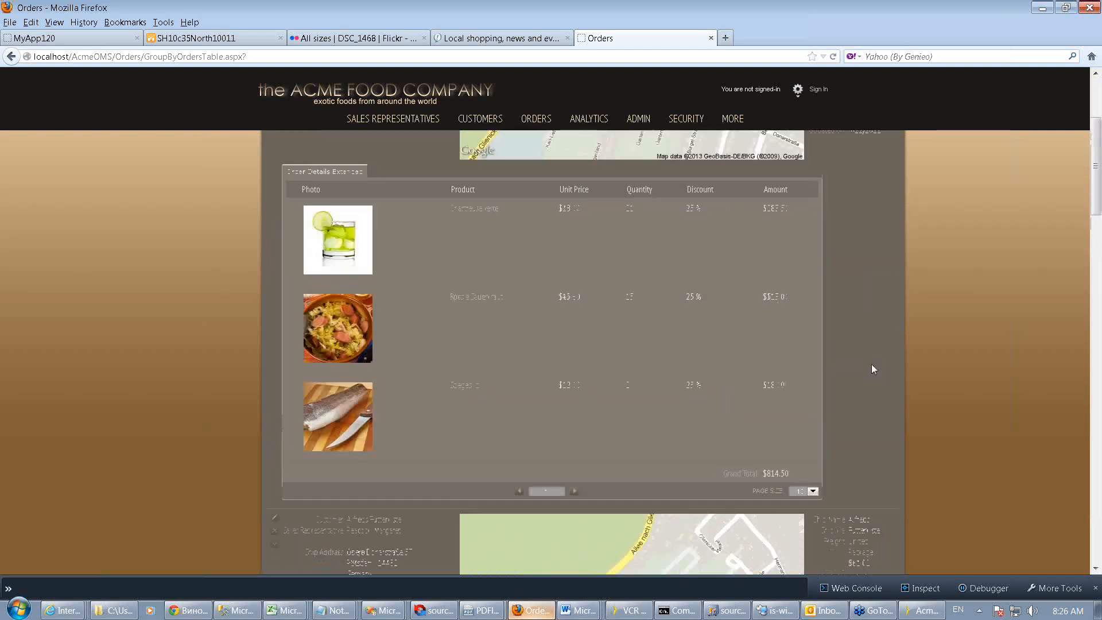
{"action": "scroll", "coordinate": [871, 369], "scroll_direction": "up", "scroll_amount": 2}
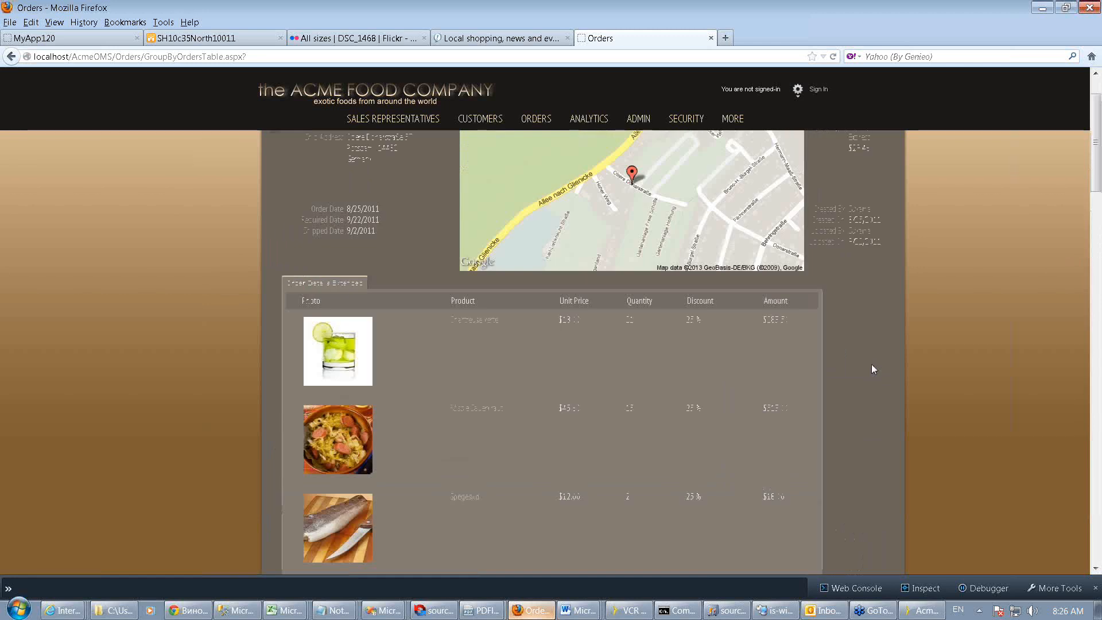
{"action": "scroll", "coordinate": [871, 364], "scroll_direction": "down", "scroll_amount": 5}
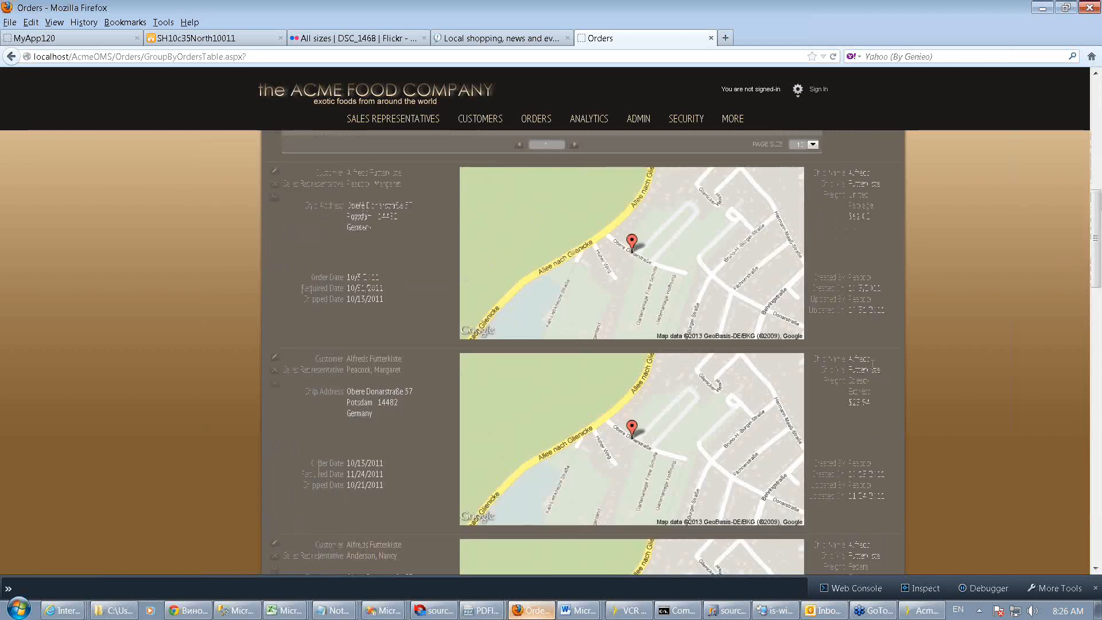
{"action": "scroll", "coordinate": [871, 364], "scroll_direction": "up", "scroll_amount": 10}
Open the Orders filter panel, open the Sales Representative list, and close the panel
{"action": "left_click", "coordinate": [708, 146]}
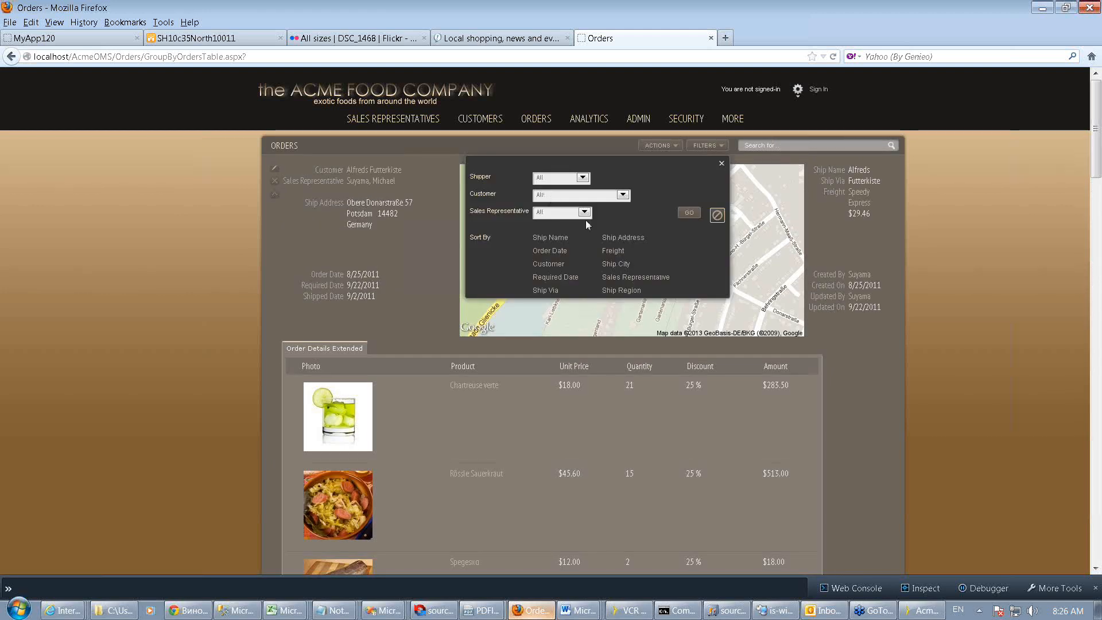
{"action": "left_click", "coordinate": [584, 212]}
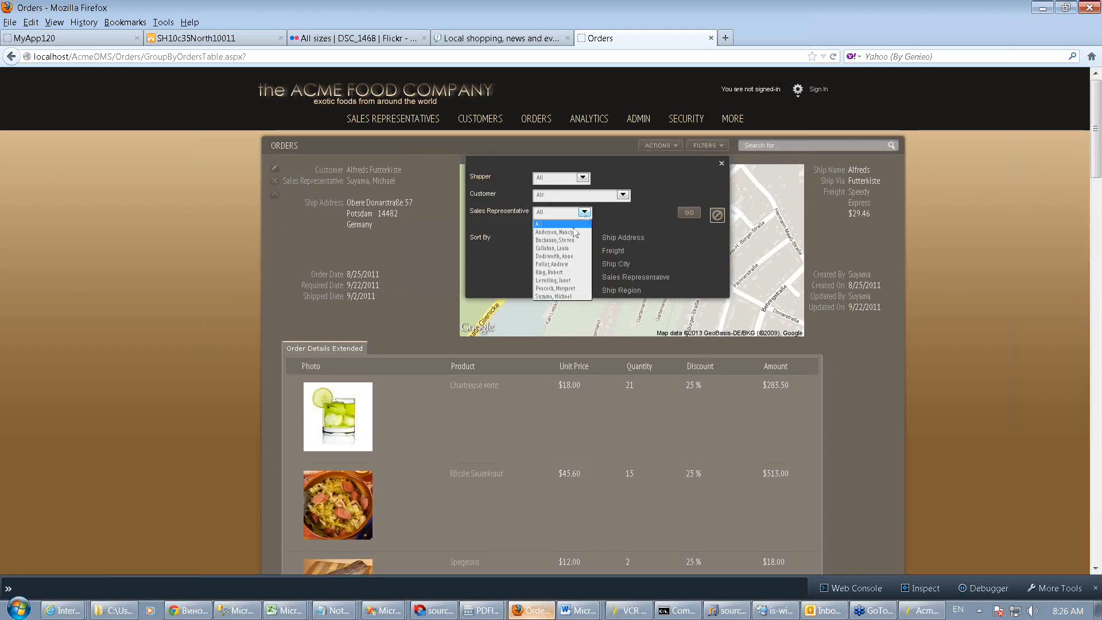
{"action": "left_click", "coordinate": [585, 215]}
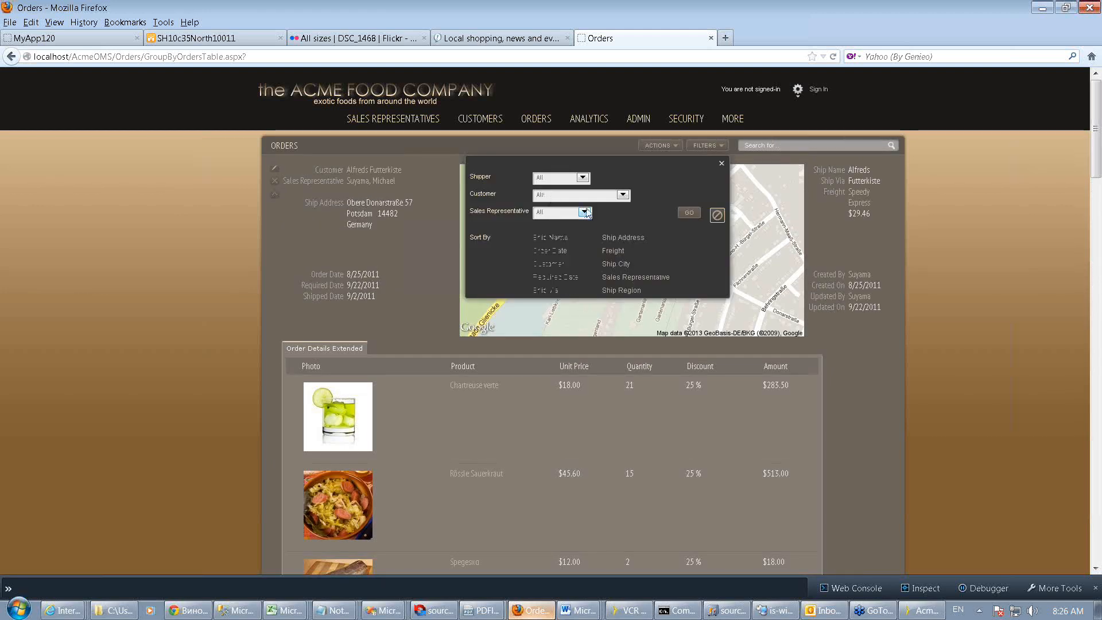
{"action": "left_click", "coordinate": [721, 164]}
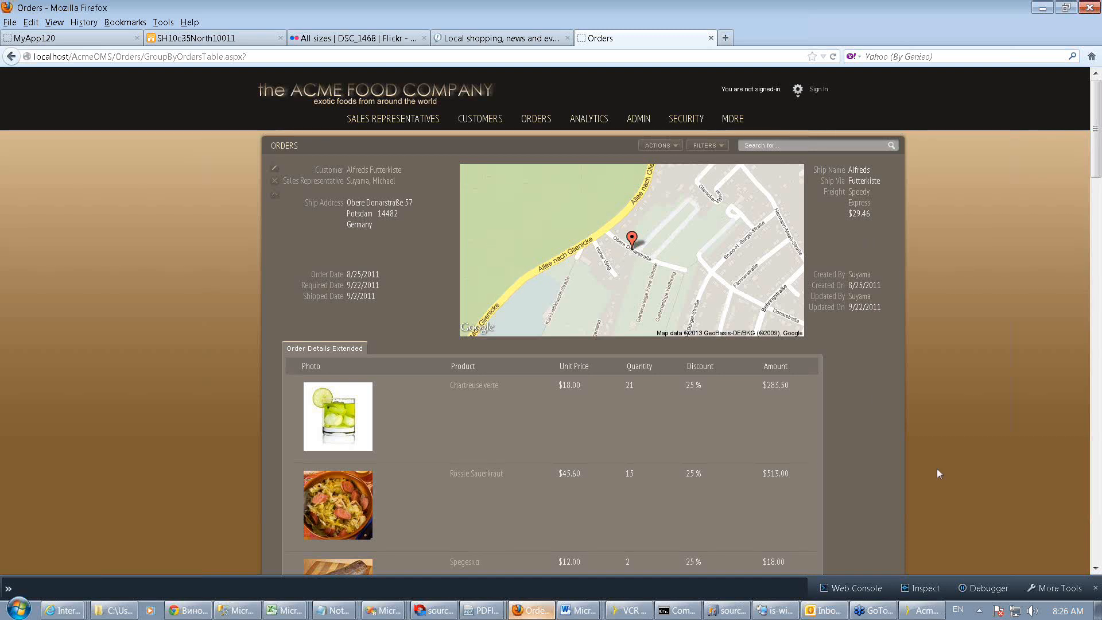
Switch back to Iron Speed Designer and open the Databases view of the Application Explorer
{"action": "left_click", "coordinate": [925, 614]}
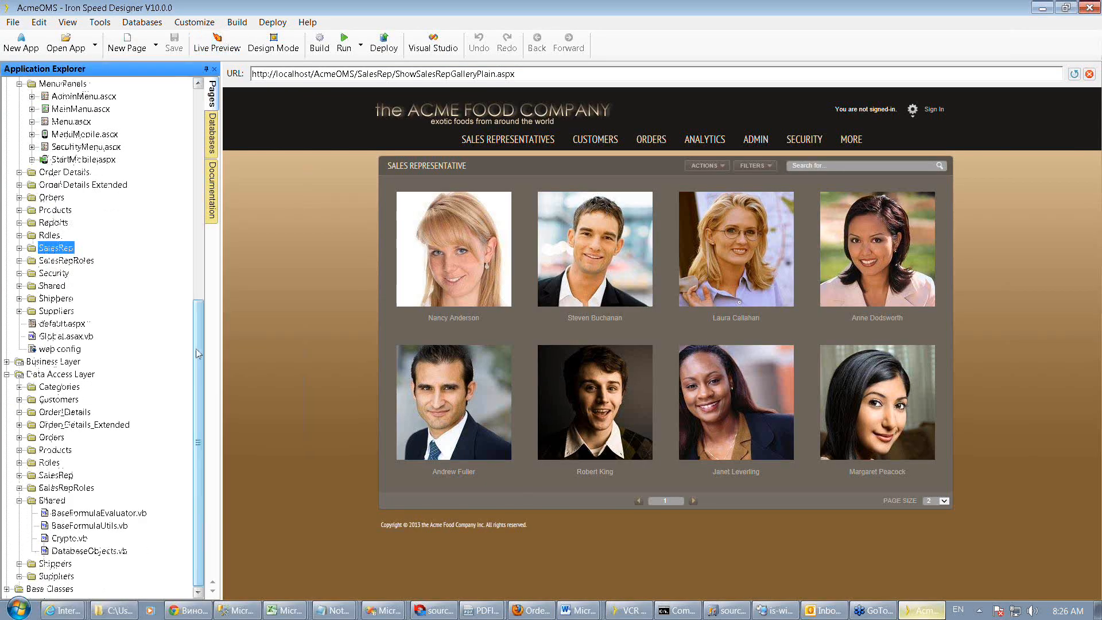
{"action": "left_click_drag", "start_coordinate": [196, 353], "coordinate": [202, 194]}
{"action": "left_click", "coordinate": [212, 133]}
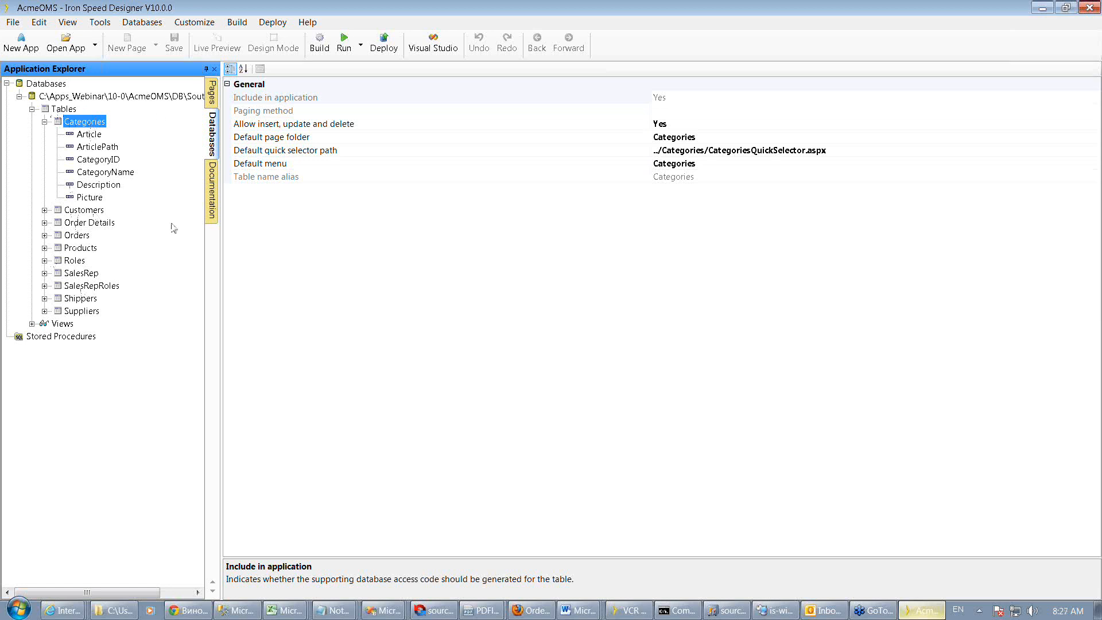
Start the Application Wizard and add a new Microsoft SQL Server database server, choosing QA-ATLANTIC\SQL2008ENTERPRIS
{"action": "left_click", "coordinate": [101, 23]}
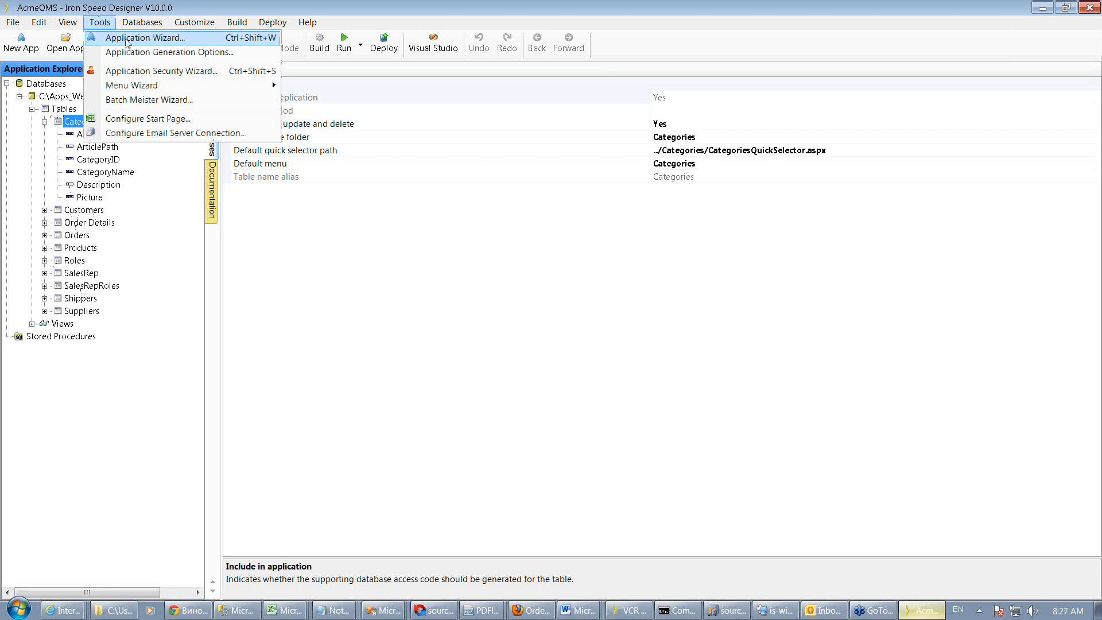
{"action": "left_click", "coordinate": [127, 43]}
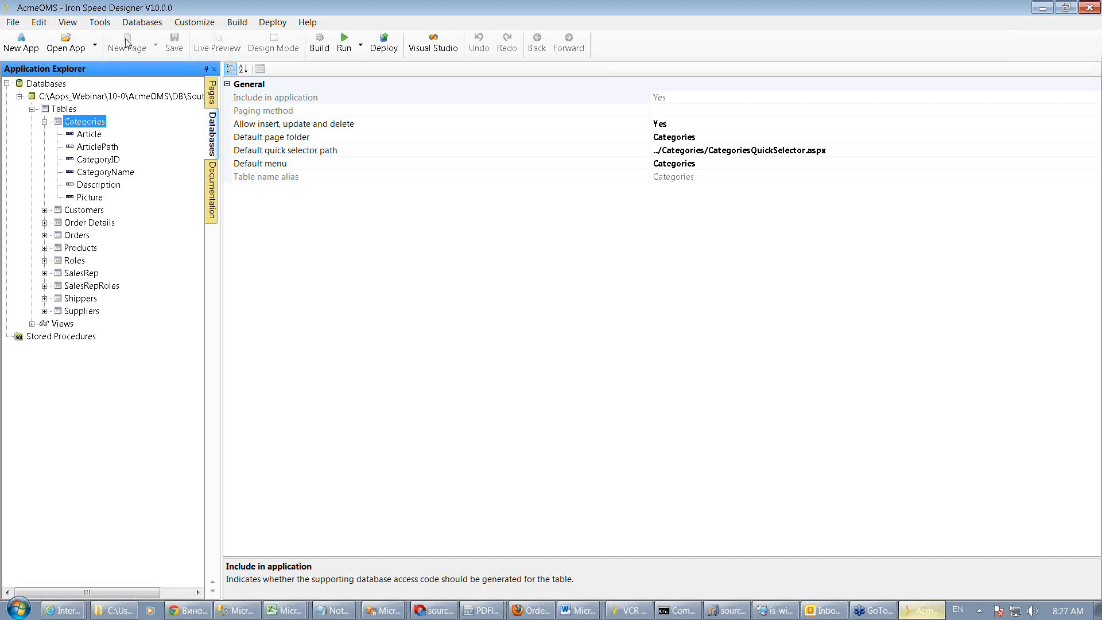
{"action": "left_click", "coordinate": [126, 44]}
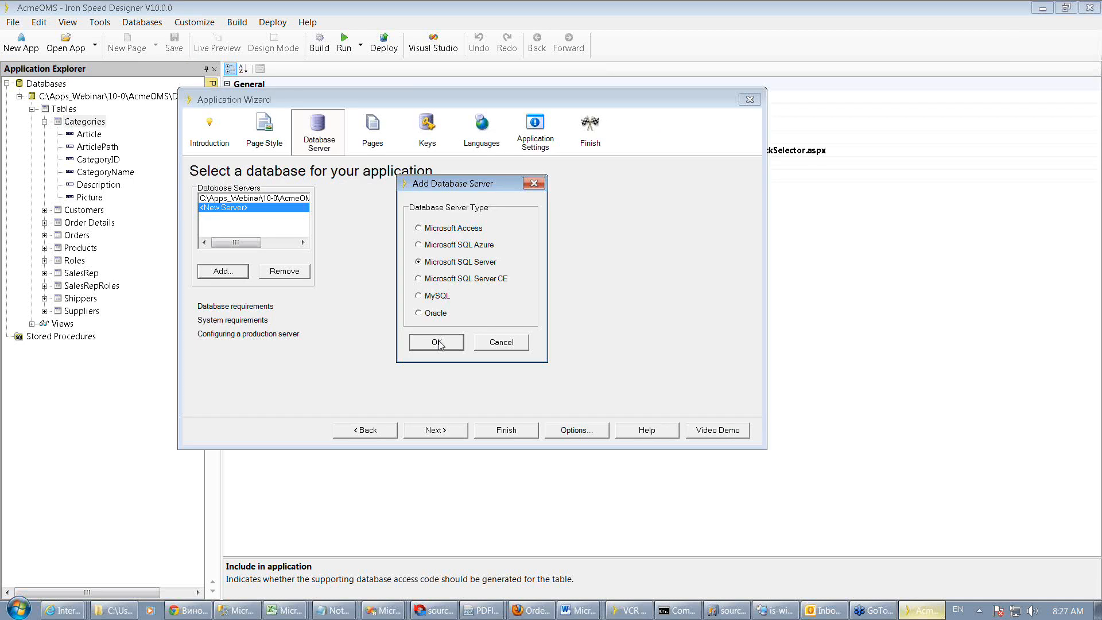
{"action": "left_click", "coordinate": [432, 342]}
{"action": "left_click", "coordinate": [534, 204]}
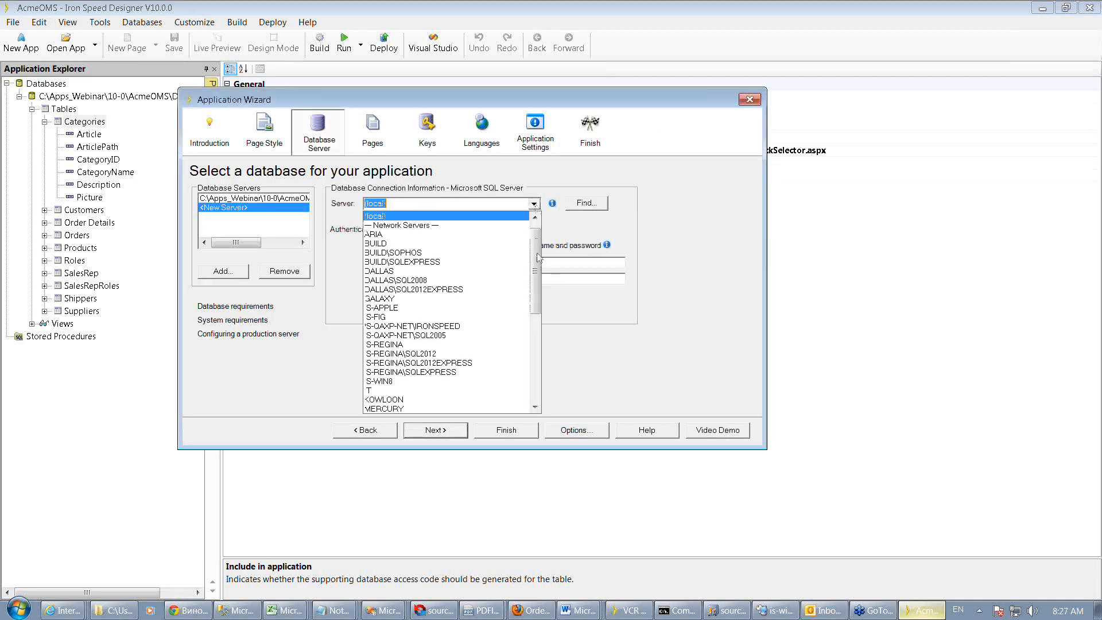
{"action": "left_click_drag", "start_coordinate": [535, 258], "coordinate": [539, 340]}
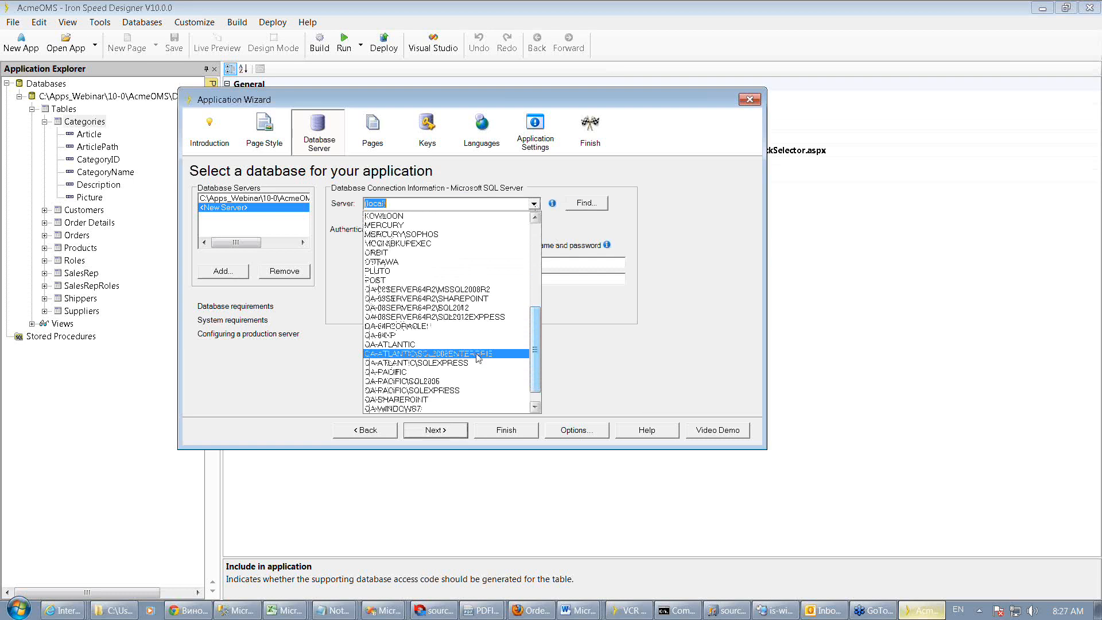
{"action": "left_click", "coordinate": [479, 354]}
Enter the database user name and password for the SQL Server connection and advance to the Pages step
{"action": "left_click", "coordinate": [498, 263]}
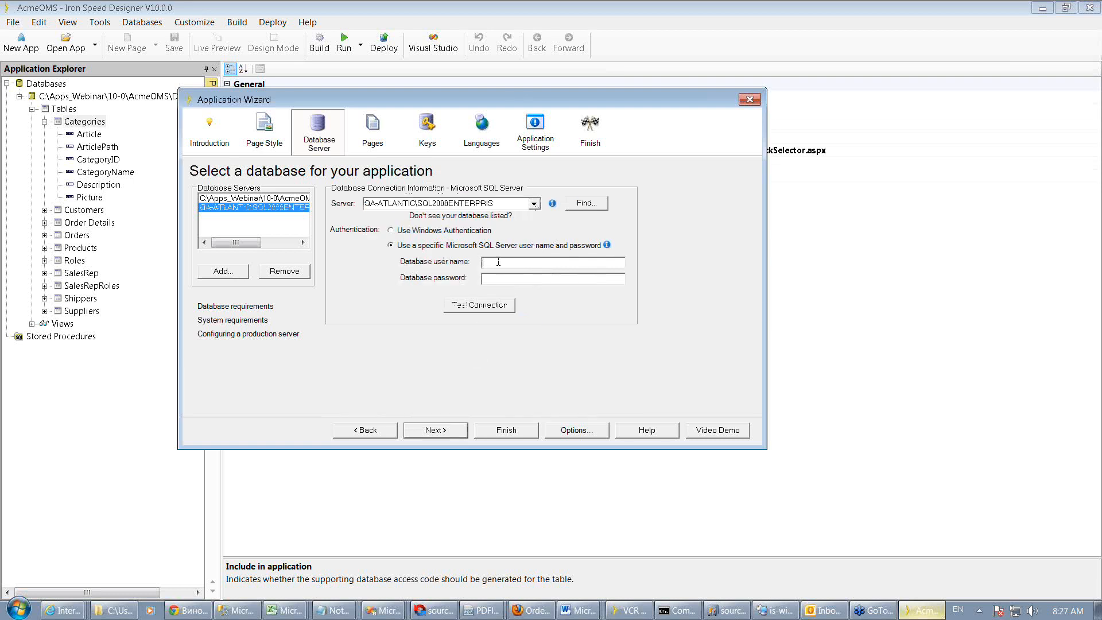
{"action": "left_click", "coordinate": [437, 429]}
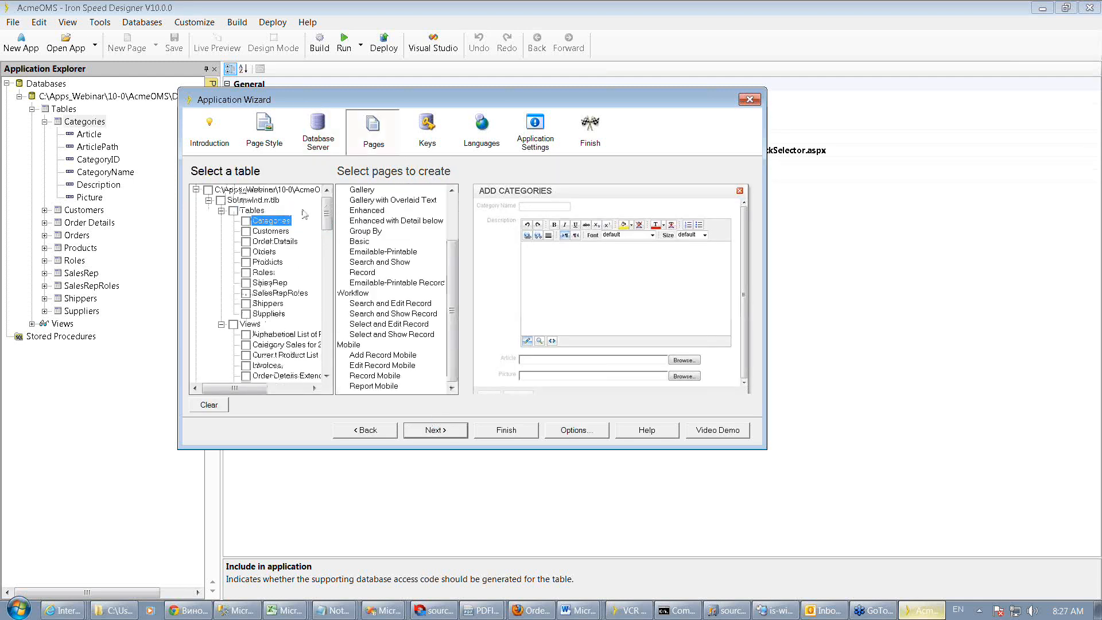
Expand the Northwind2008_pure database, select its Shippers and Suppliers tables for page generation, and finish the wizard
{"action": "left_click", "coordinate": [208, 200]}
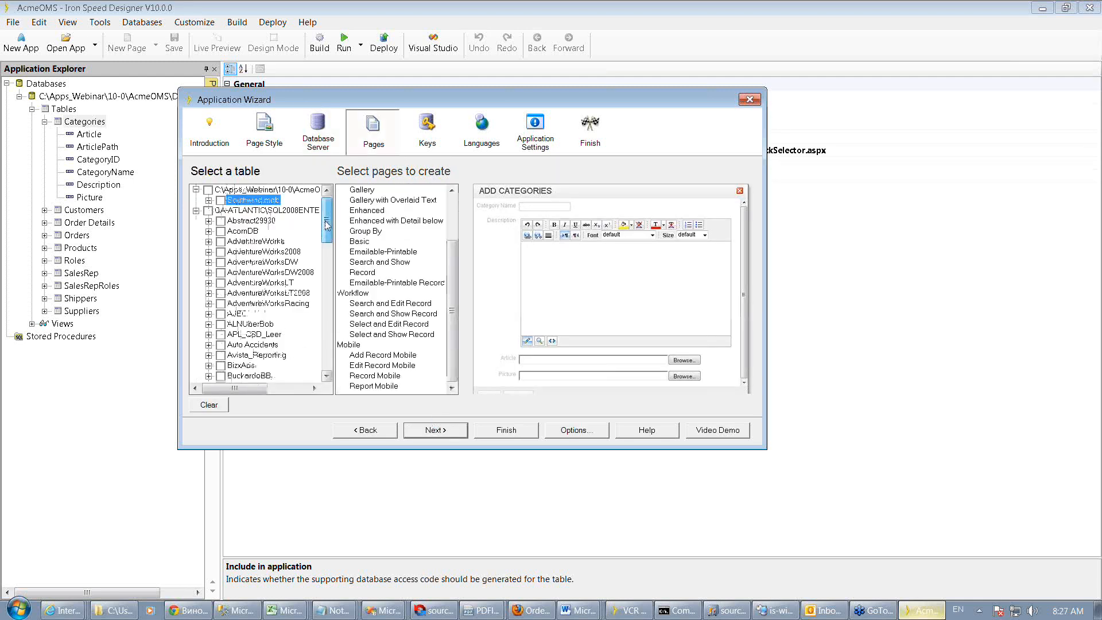
{"action": "left_click_drag", "start_coordinate": [327, 225], "coordinate": [328, 296]}
{"action": "left_click", "coordinate": [209, 284]}
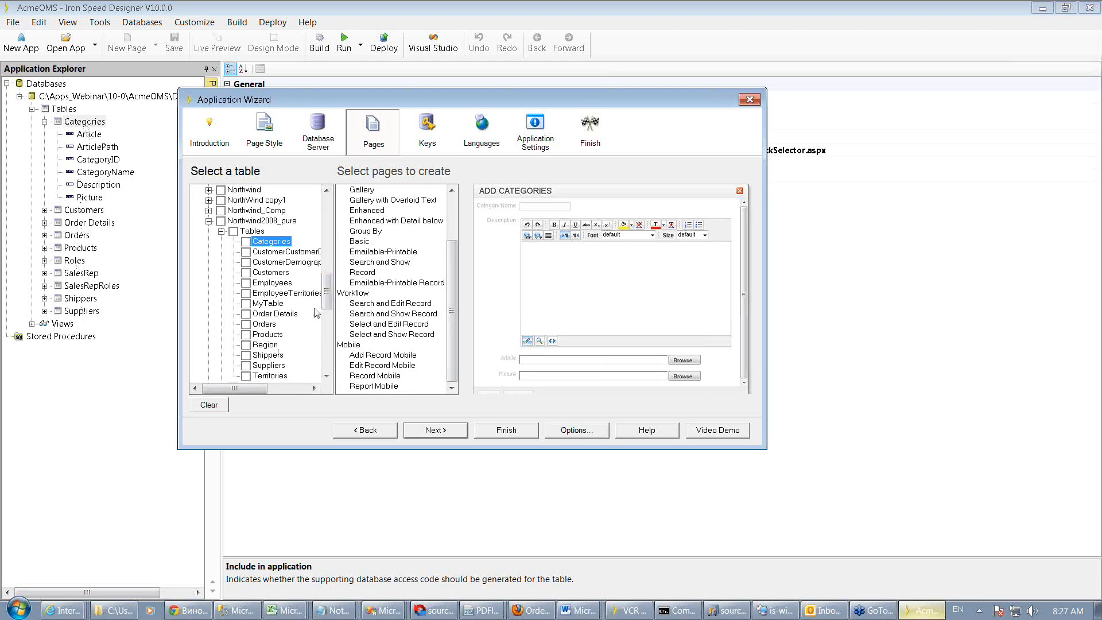
{"action": "left_click", "coordinate": [245, 365]}
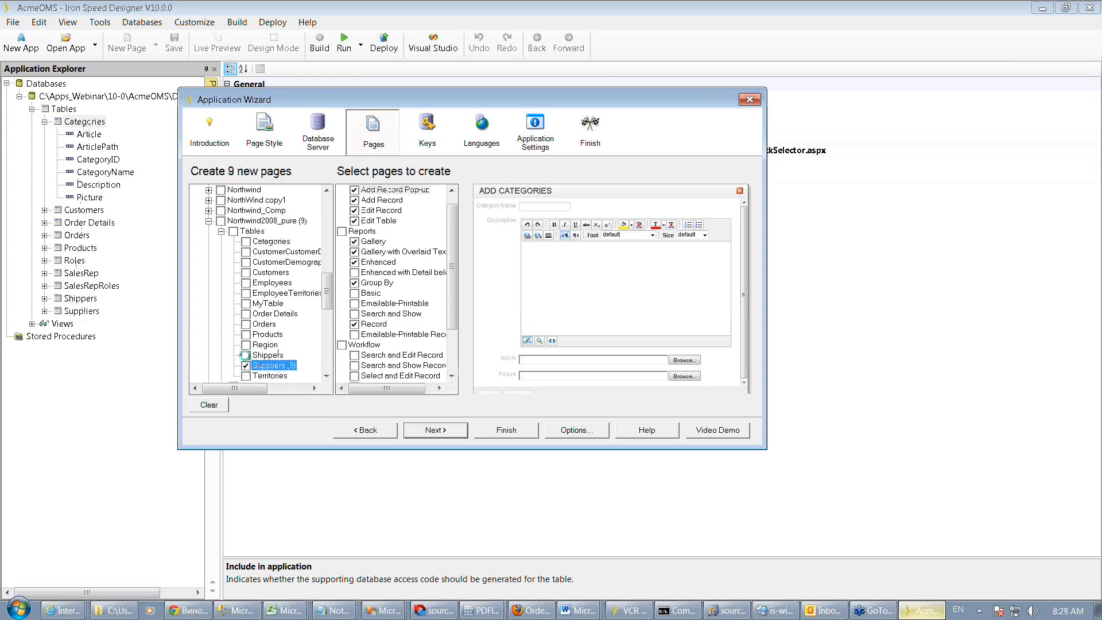
{"action": "left_click", "coordinate": [245, 355]}
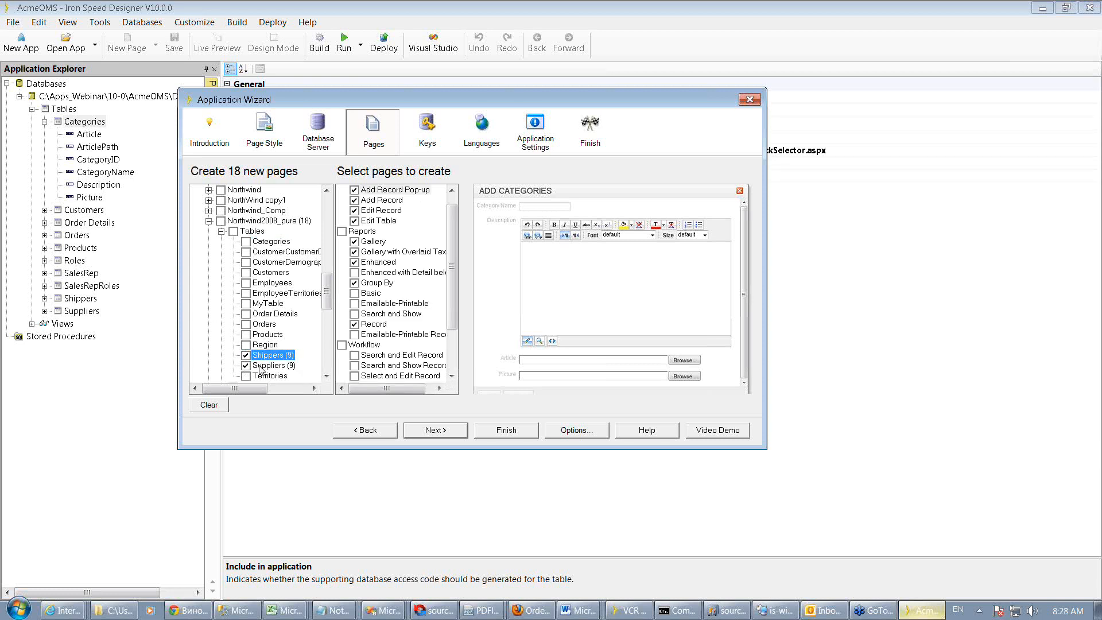
{"action": "left_click", "coordinate": [505, 431]}
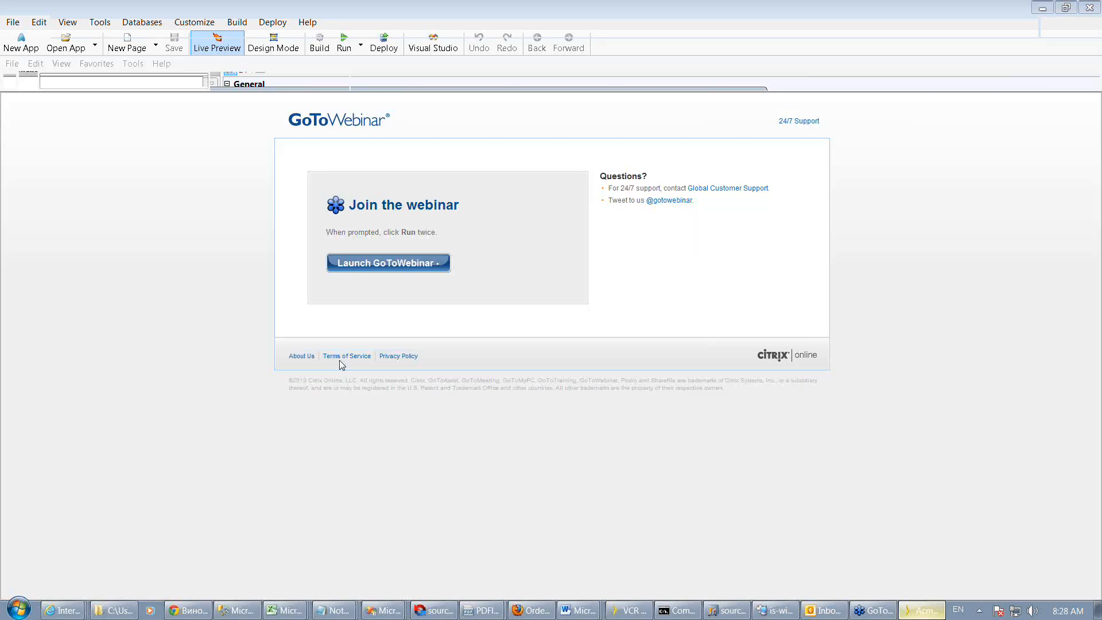
Close the popup browser window and expand the Northwind2008_pure database's tables in the Databases view
{"action": "left_click", "coordinate": [1080, 49]}
{"action": "left_click", "coordinate": [917, 612]}
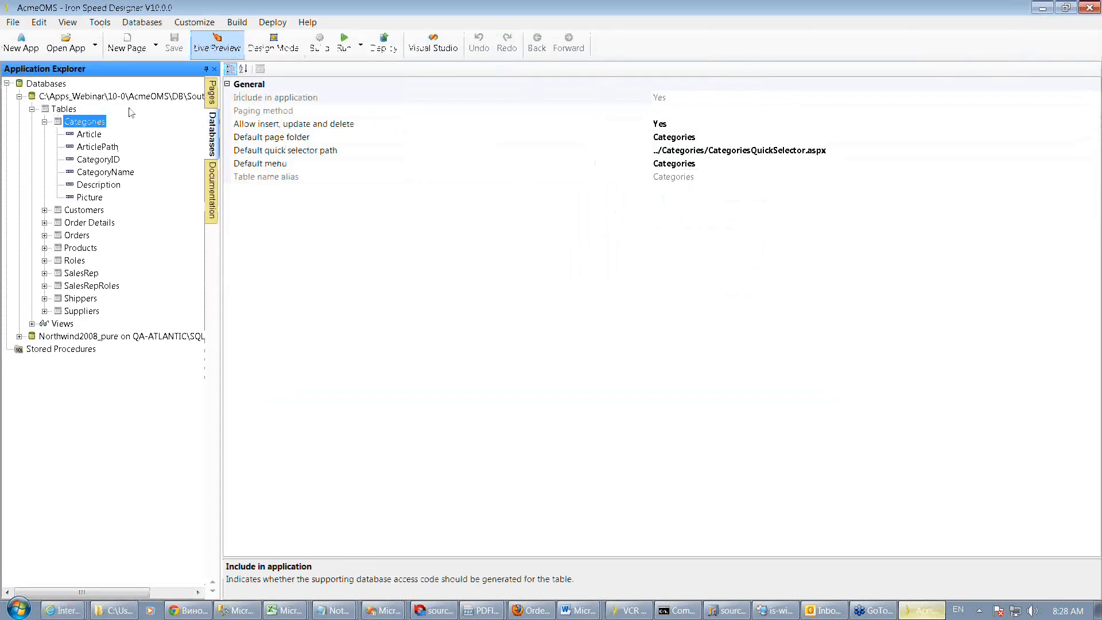
{"action": "left_click", "coordinate": [19, 336]}
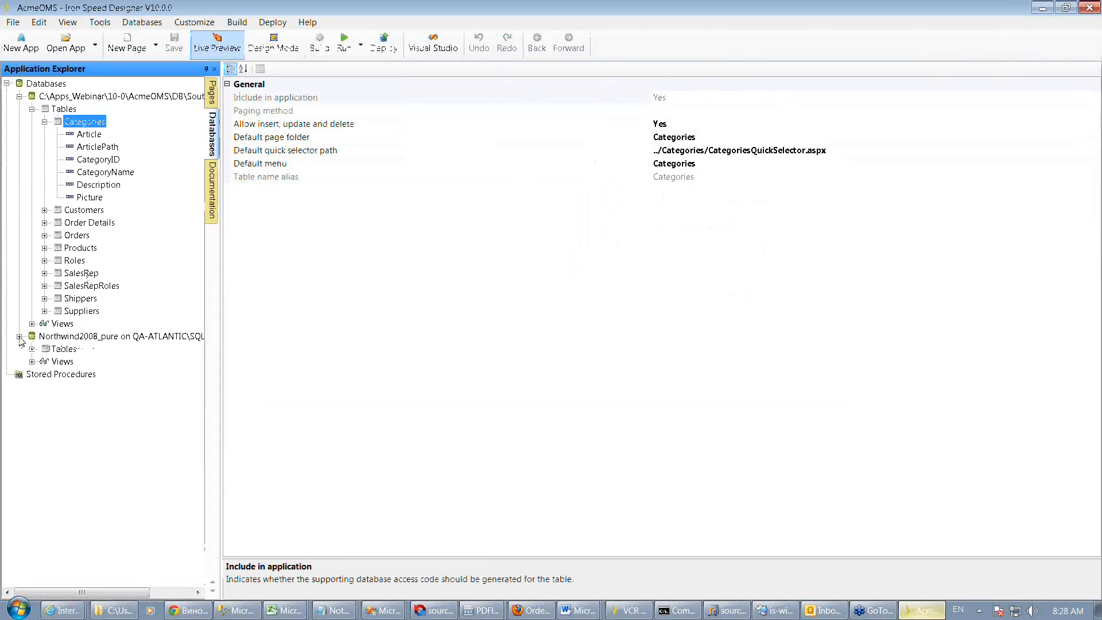
{"action": "left_click", "coordinate": [32, 349]}
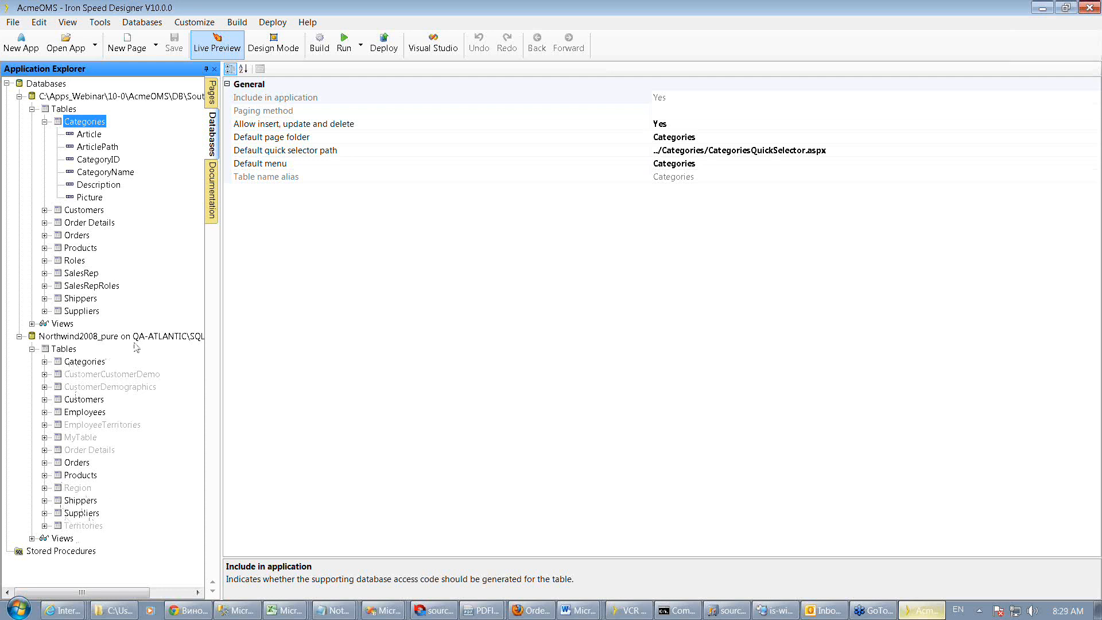
Compare the Suppliers table properties in the Southwind and Northwind2008_pure databases
{"action": "left_click", "coordinate": [84, 310]}
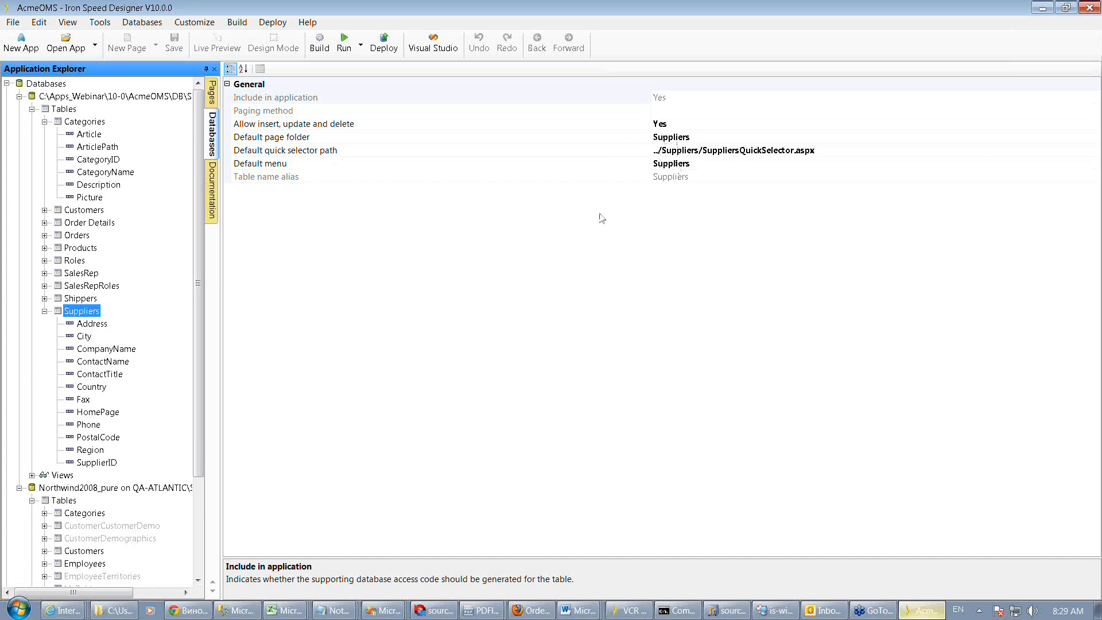
{"action": "left_click_drag", "start_coordinate": [201, 402], "coordinate": [201, 501]}
{"action": "left_click", "coordinate": [86, 538]}
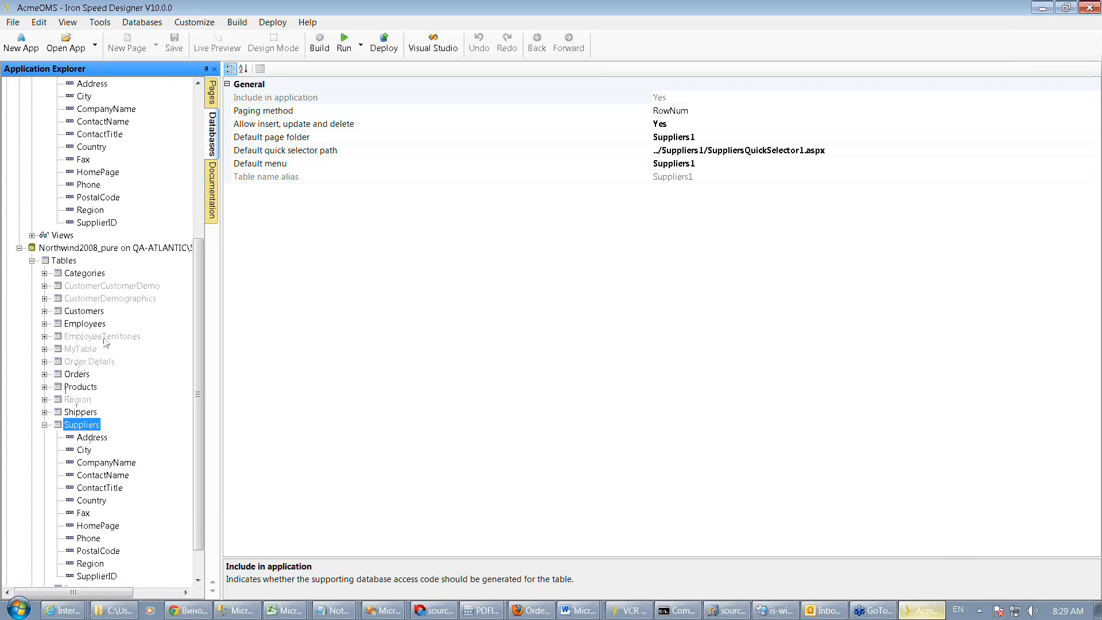
Return to the Pages view and expand the Northwind2008_pure node in the Toolbox field list
{"action": "left_click", "coordinate": [212, 93]}
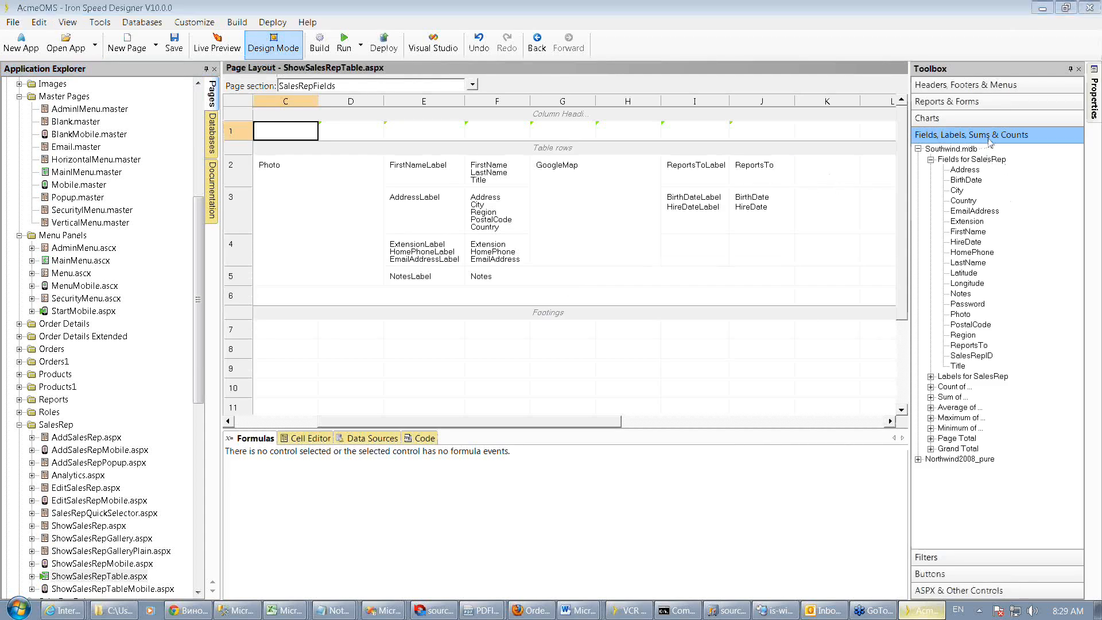
{"action": "left_click", "coordinate": [918, 460]}
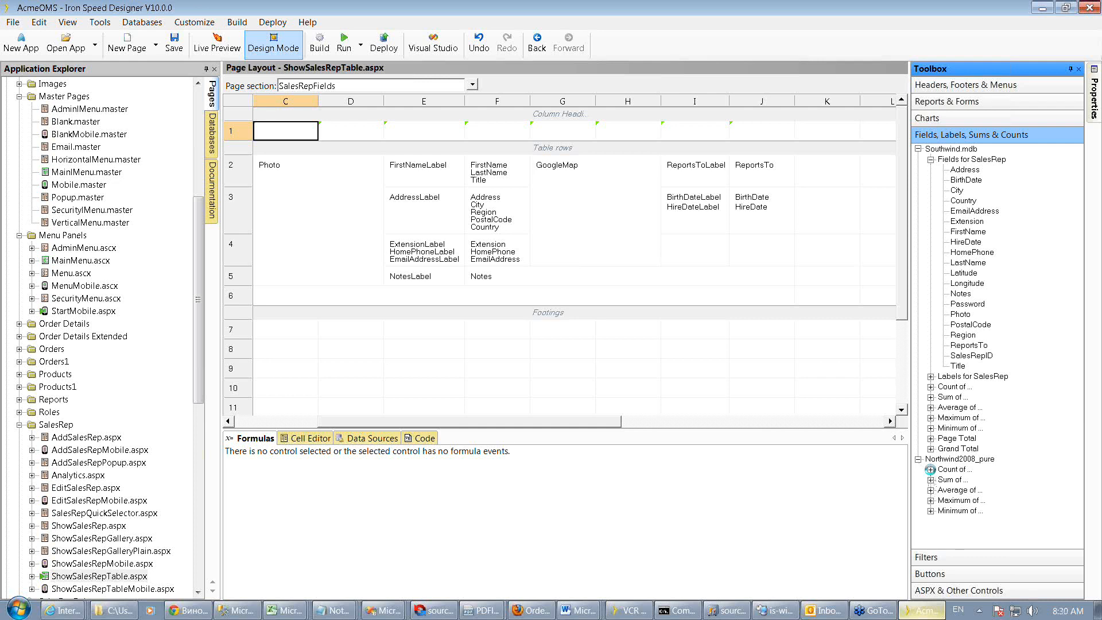
Expand the Count of node under Northwind2008_pure in the Toolbox to browse its tables and views
{"action": "left_click", "coordinate": [930, 470]}
{"action": "left_click", "coordinate": [969, 345]}
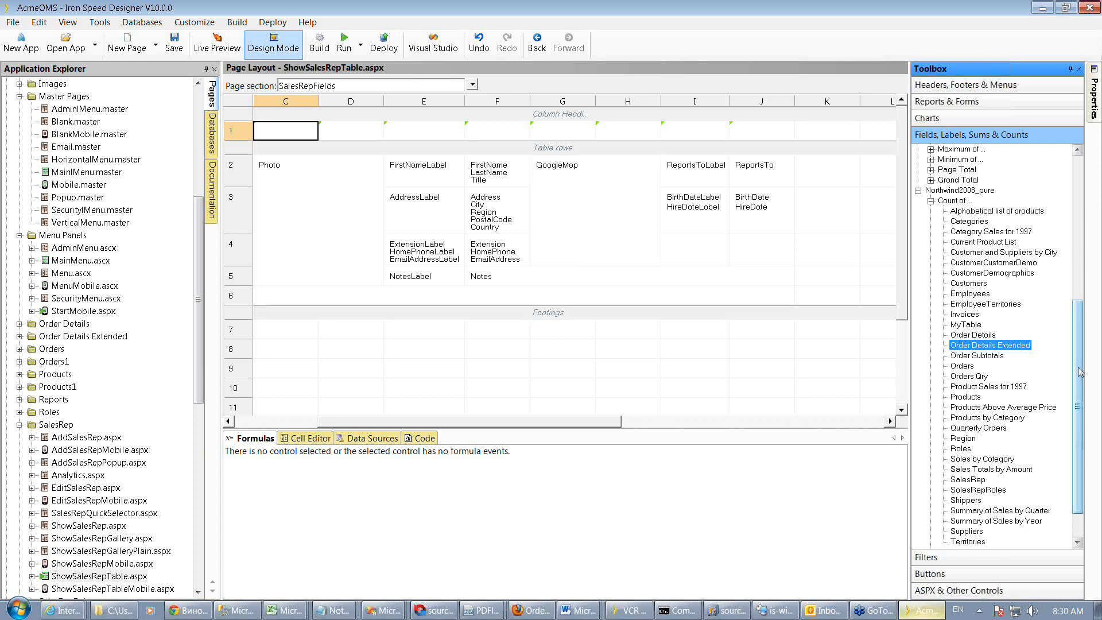
{"action": "left_click_drag", "start_coordinate": [1079, 372], "coordinate": [1079, 255]}
Browse the Report for… Unrelated Tables list down to the Northwind2008_pure tables in the Reports & Forms Toolbox section
{"action": "left_click", "coordinate": [933, 104]}
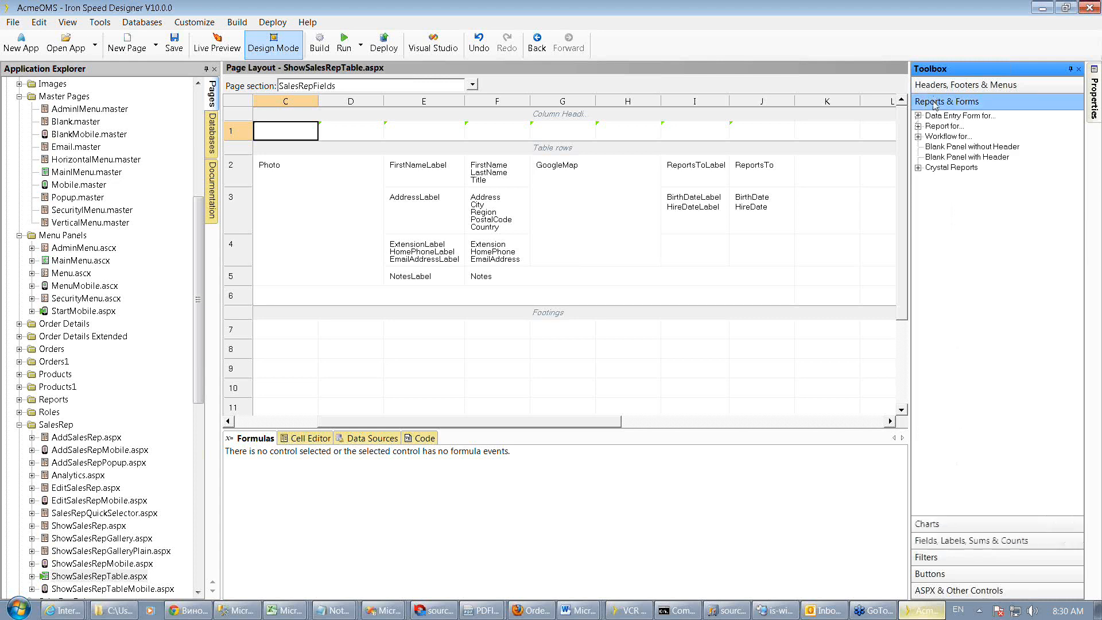
{"action": "left_click", "coordinate": [918, 127]}
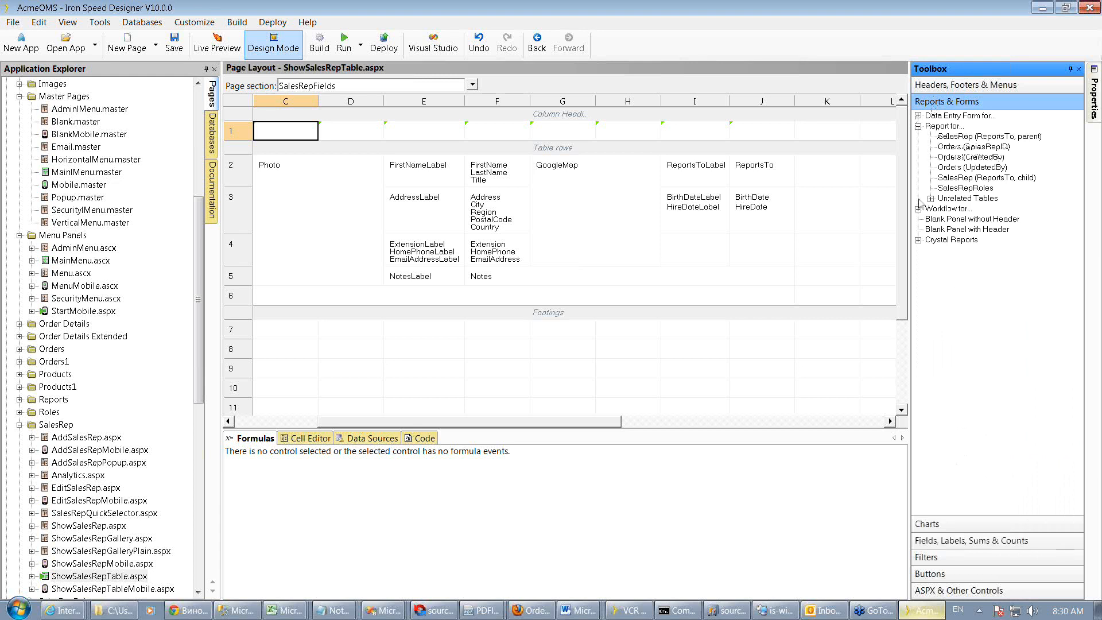
{"action": "left_click", "coordinate": [931, 198]}
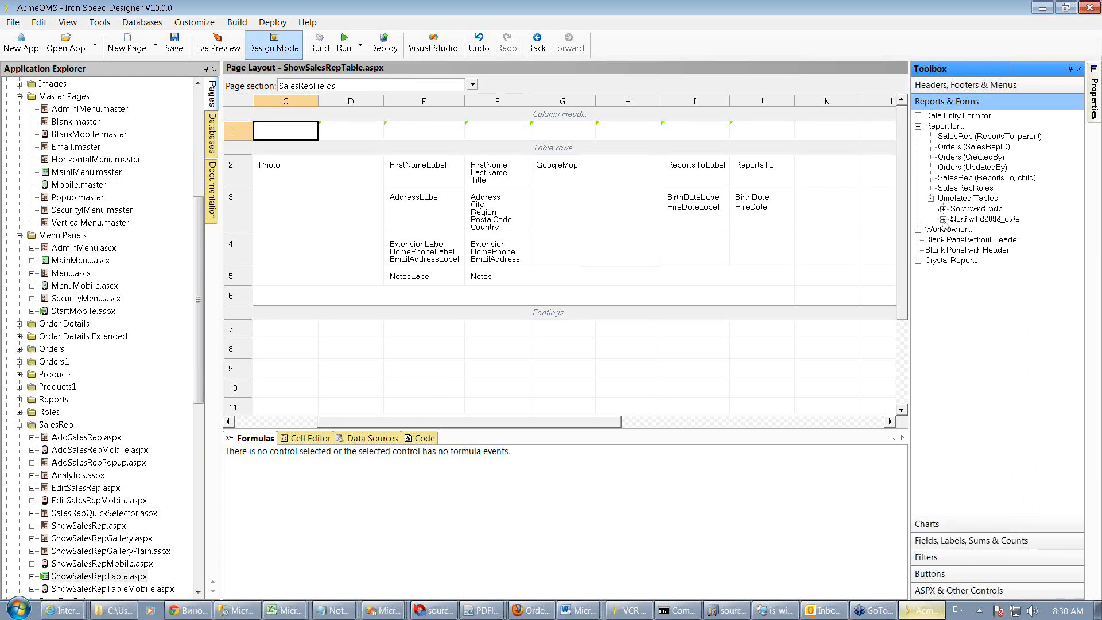
{"action": "left_click", "coordinate": [942, 219]}
{"action": "left_click", "coordinate": [956, 229]}
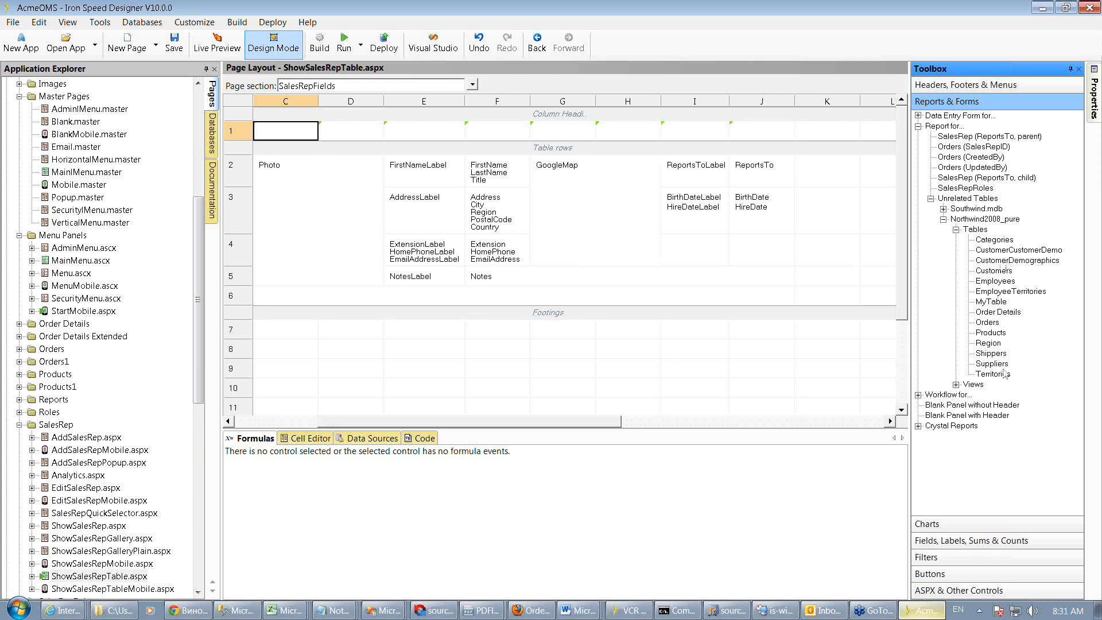
Switch to the remote is-win8 session and open the Application Wizard, then close it
{"action": "left_click", "coordinate": [769, 613]}
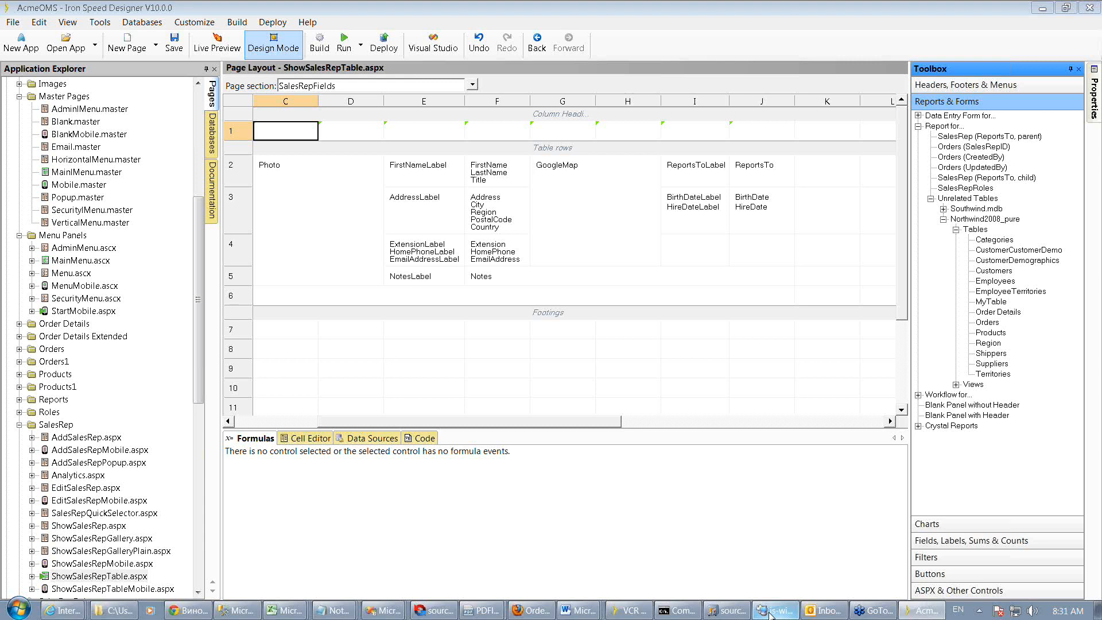
{"action": "left_click", "coordinate": [770, 612]}
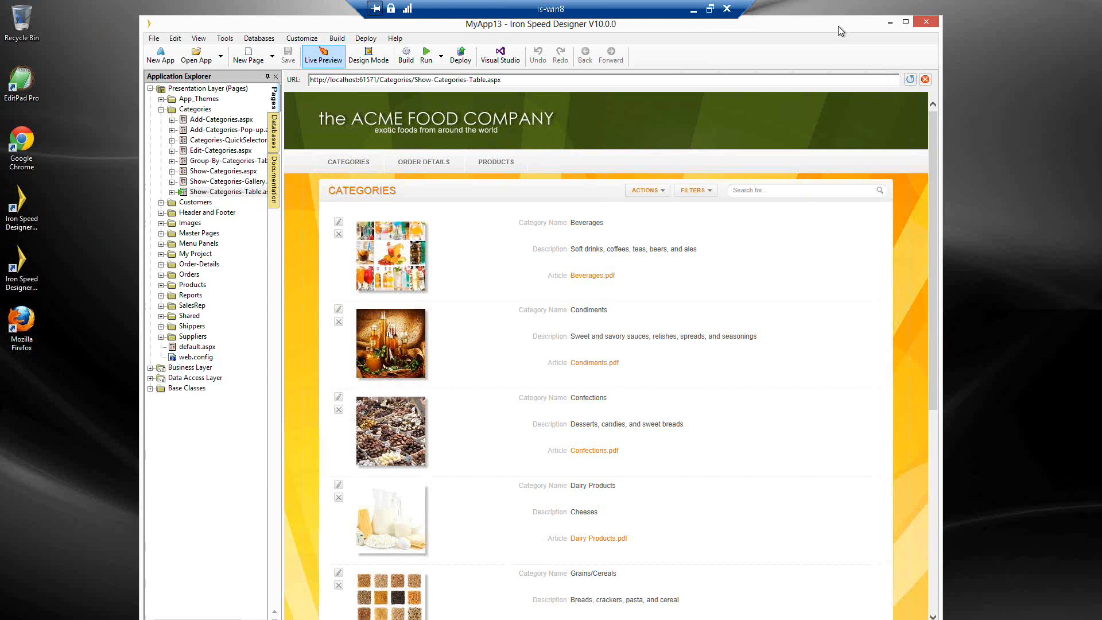
{"action": "left_click", "coordinate": [240, 62]}
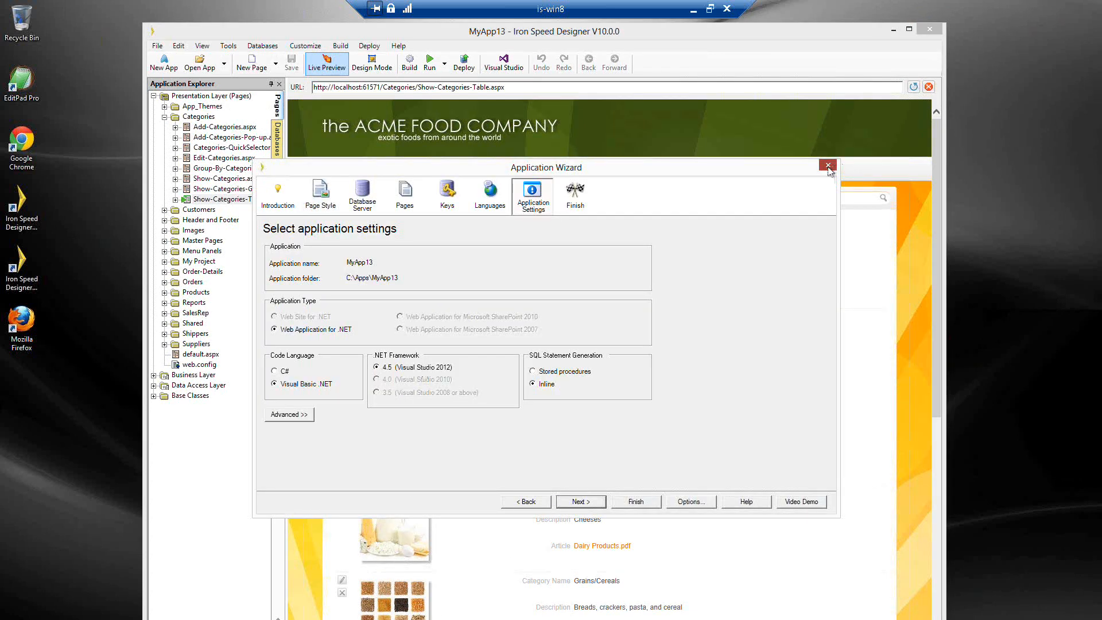
{"action": "left_click", "coordinate": [827, 166]}
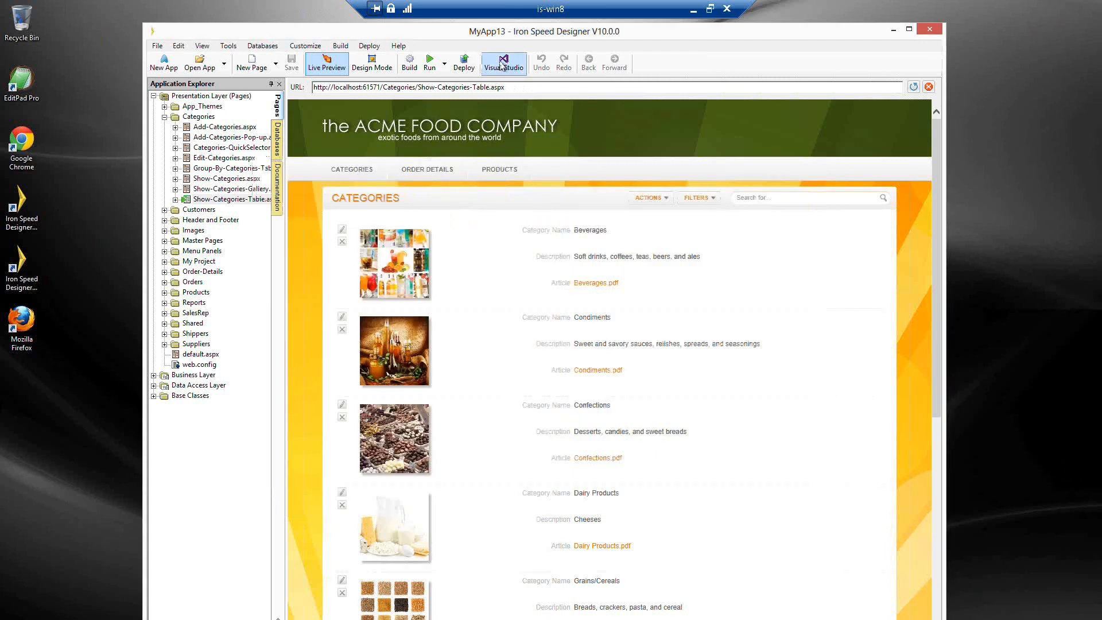
Build and run the MyApp13 application and view its generated Categories page in the browser
{"action": "left_click", "coordinate": [501, 65]}
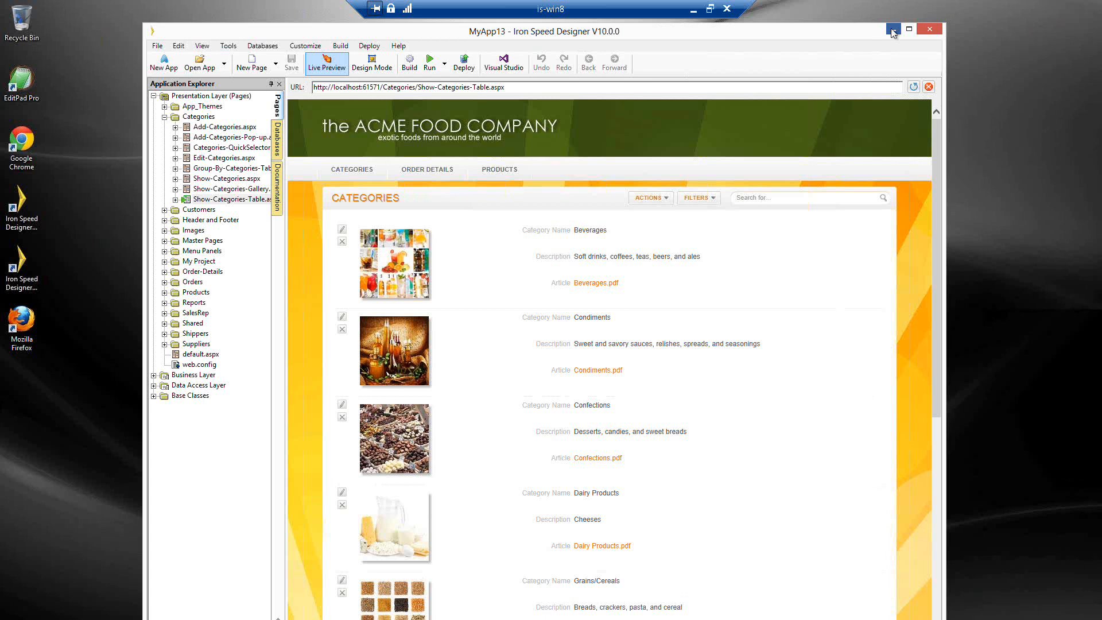
{"action": "left_click", "coordinate": [893, 30]}
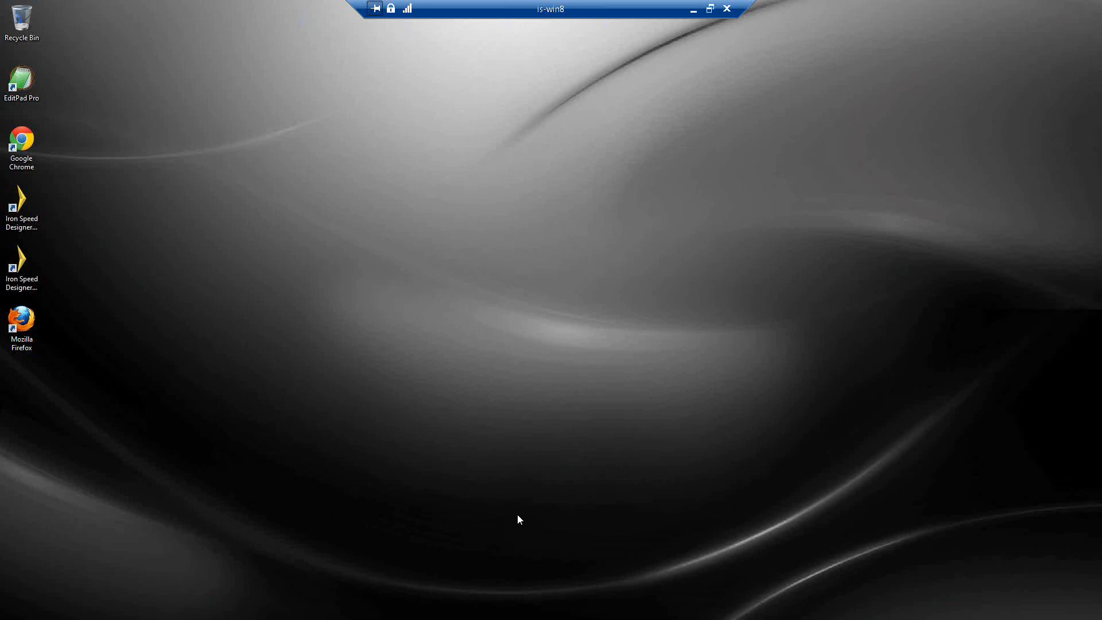
{"action": "key", "text": "alt+Tab"}
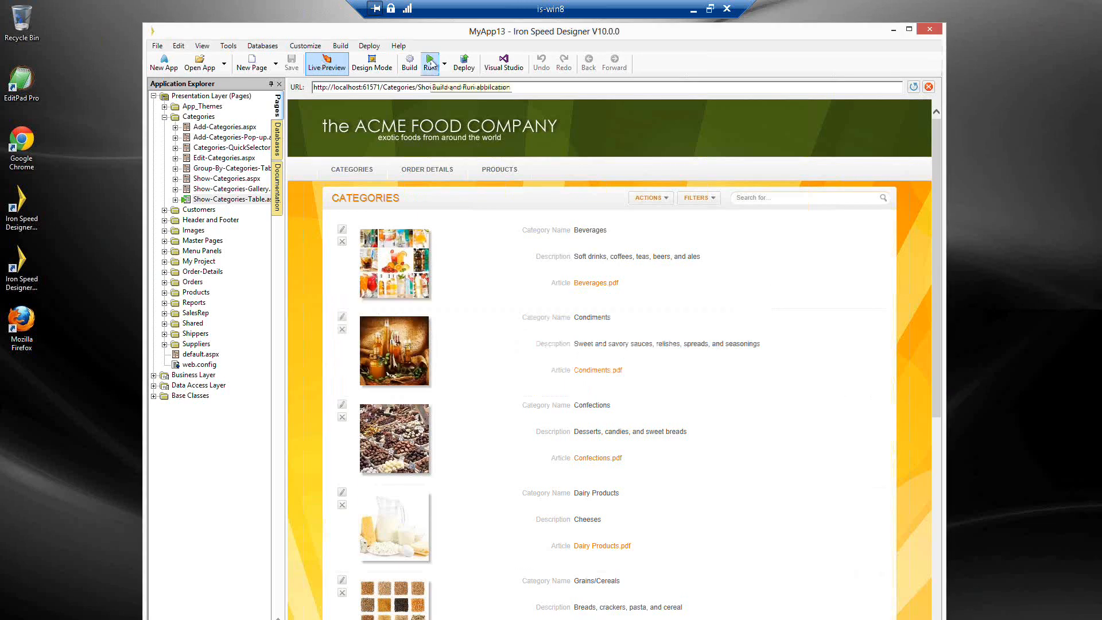
{"action": "left_click", "coordinate": [430, 63]}
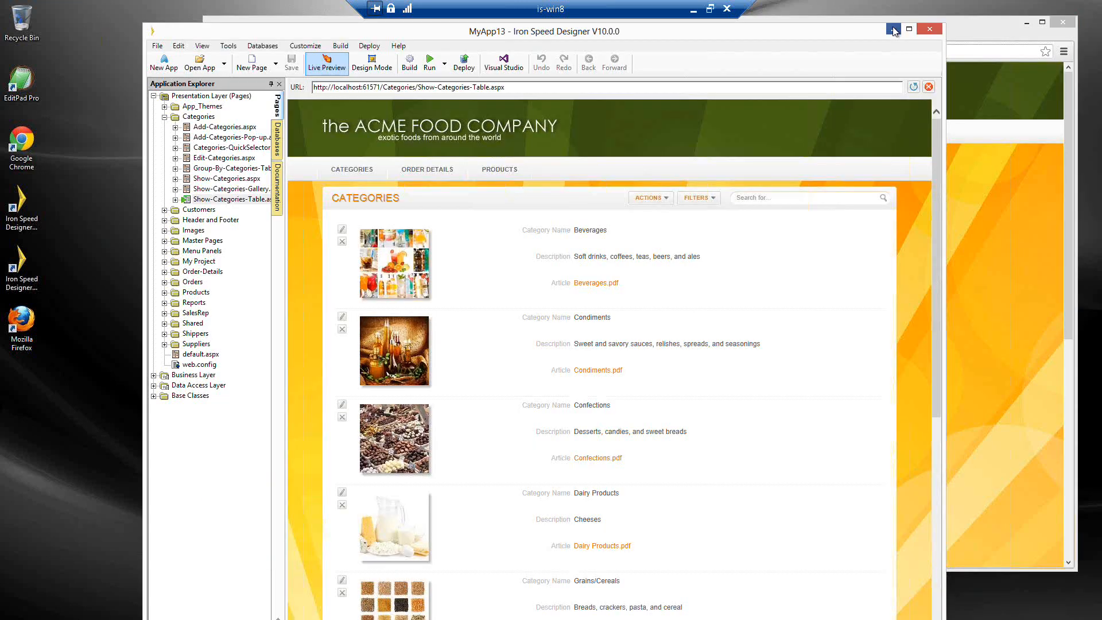
{"action": "left_click", "coordinate": [892, 29]}
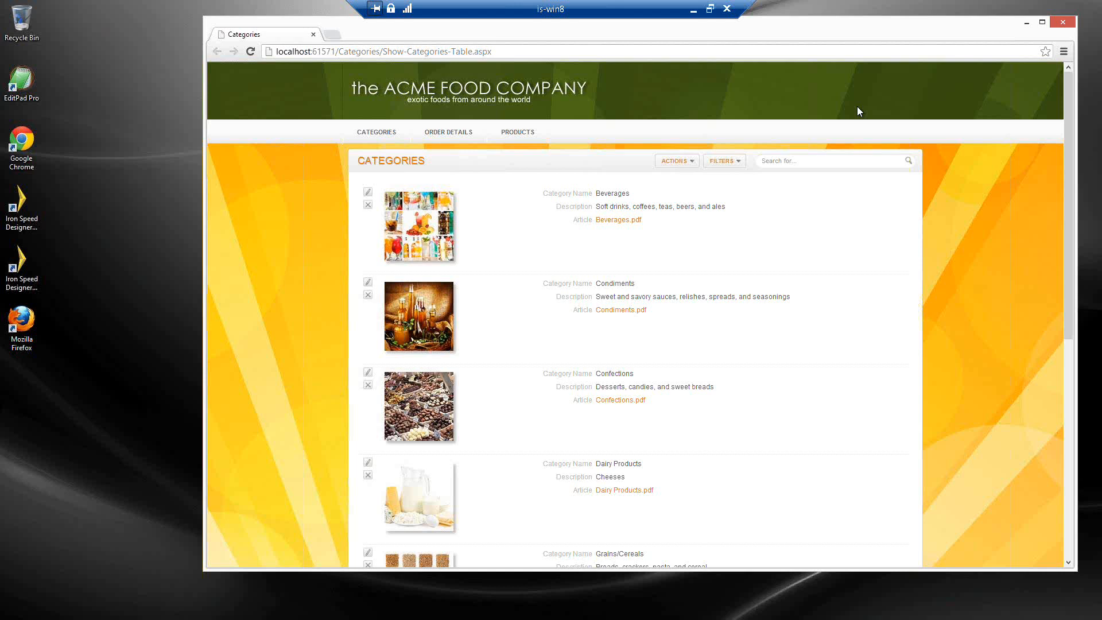
Leave the remote session, open the AcmeDMS web.config file, and review its connection strings and appSettings keys
{"action": "left_click", "coordinate": [710, 19]}
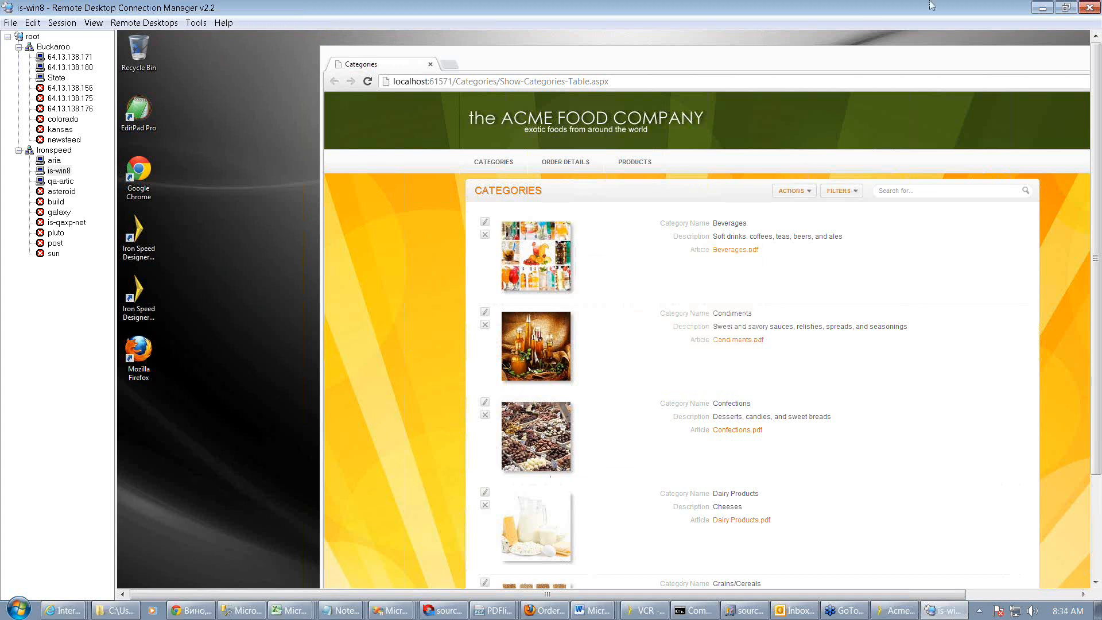
{"action": "left_click", "coordinate": [1042, 8]}
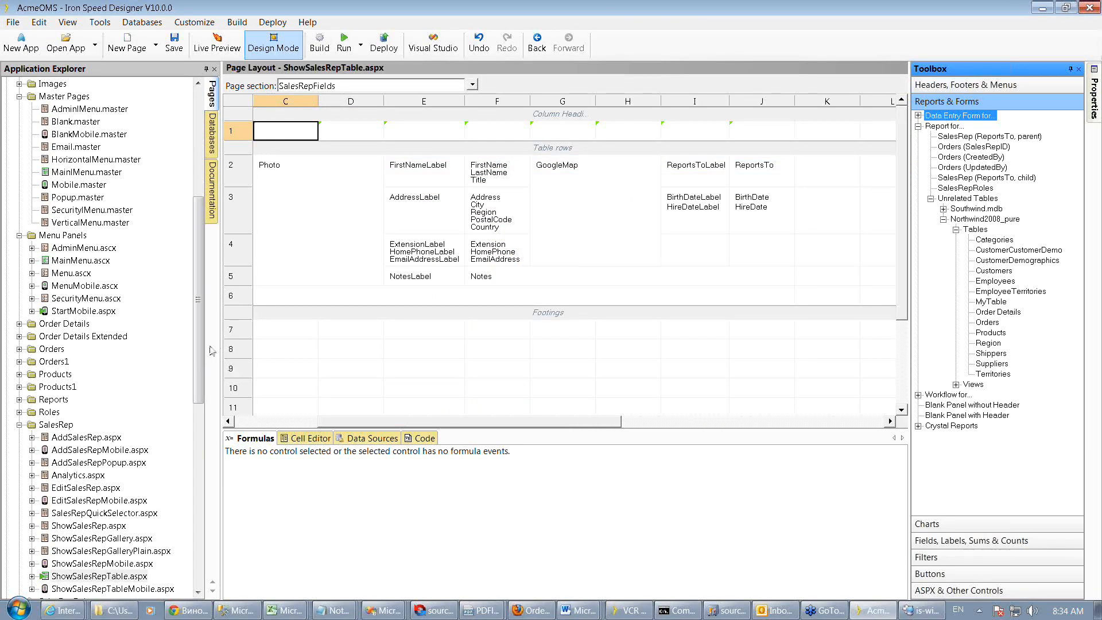
{"action": "left_click", "coordinate": [19, 425]}
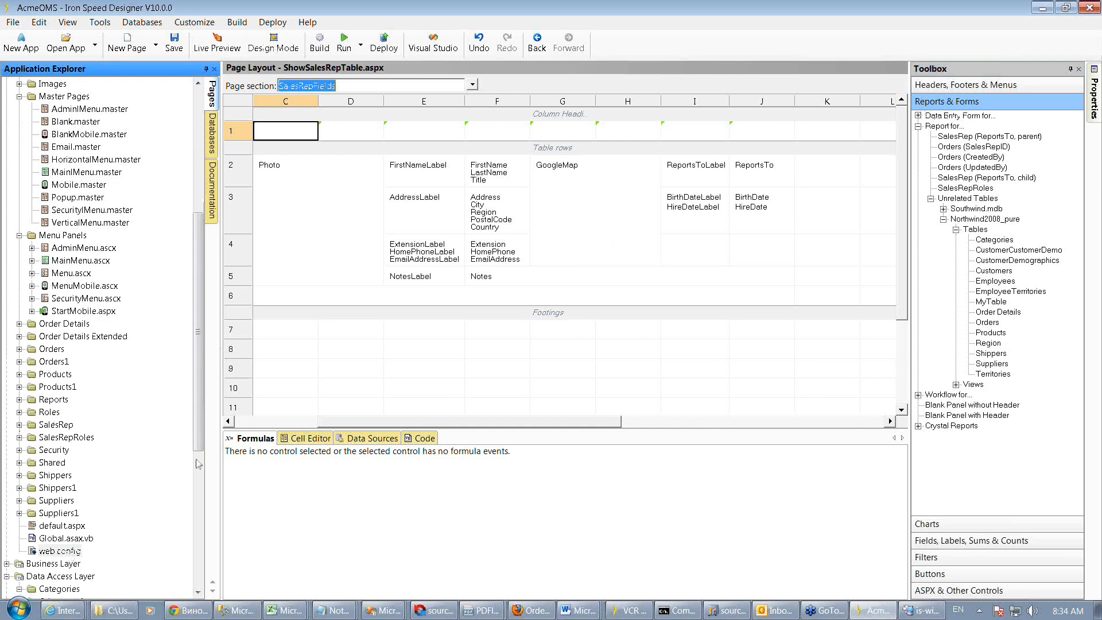
{"action": "key", "text": "F5"}
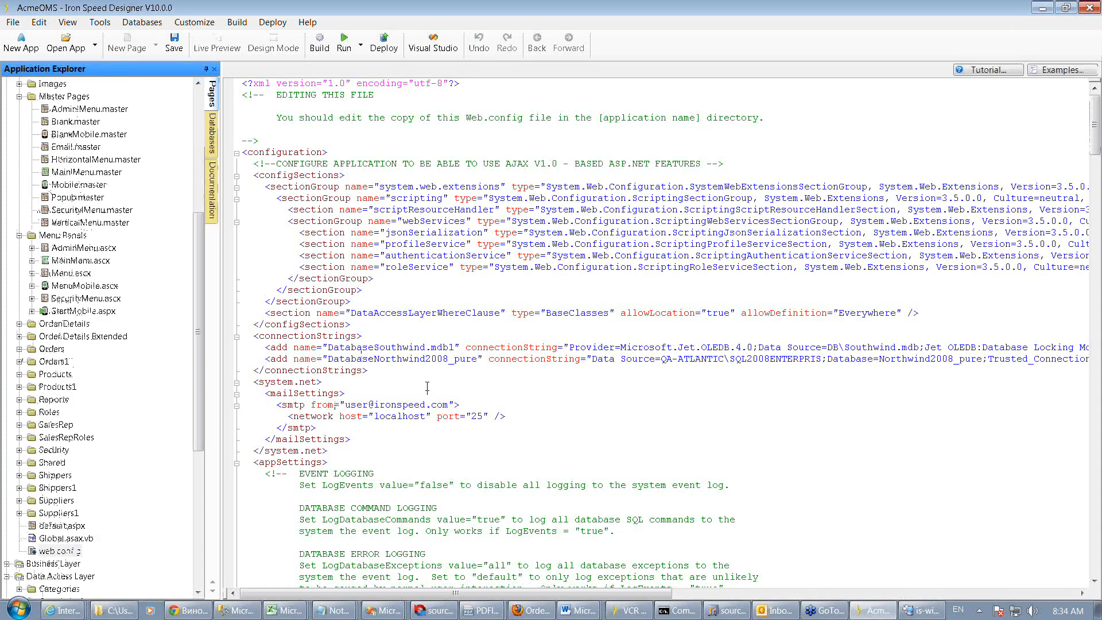
{"action": "scroll", "coordinate": [427, 386], "scroll_direction": "down", "scroll_amount": 2}
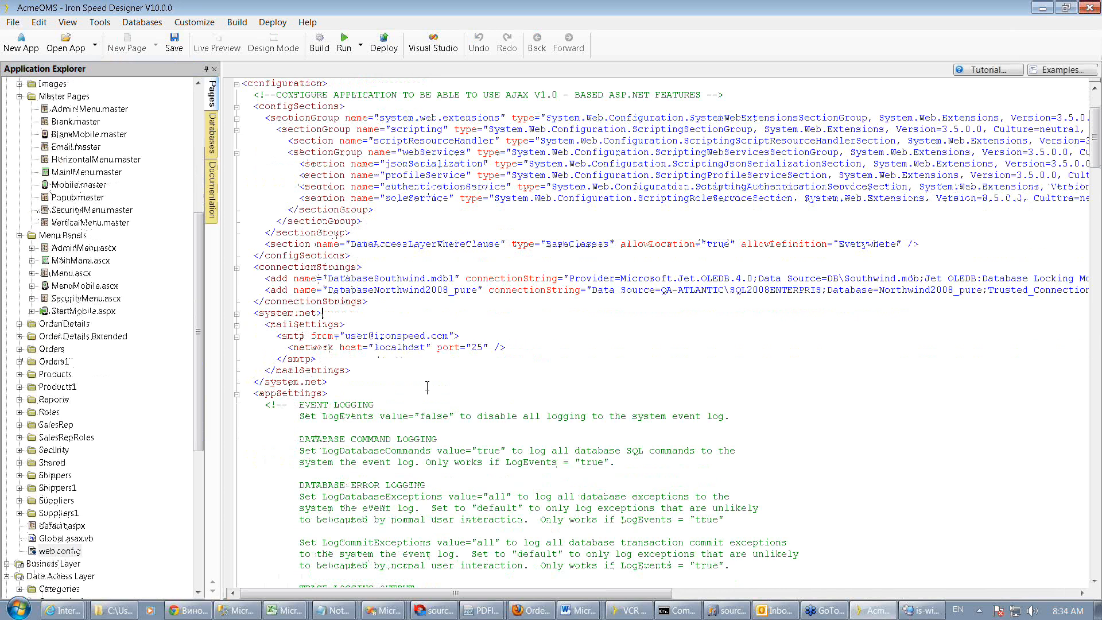
{"action": "scroll", "coordinate": [427, 386], "scroll_direction": "down", "scroll_amount": 18}
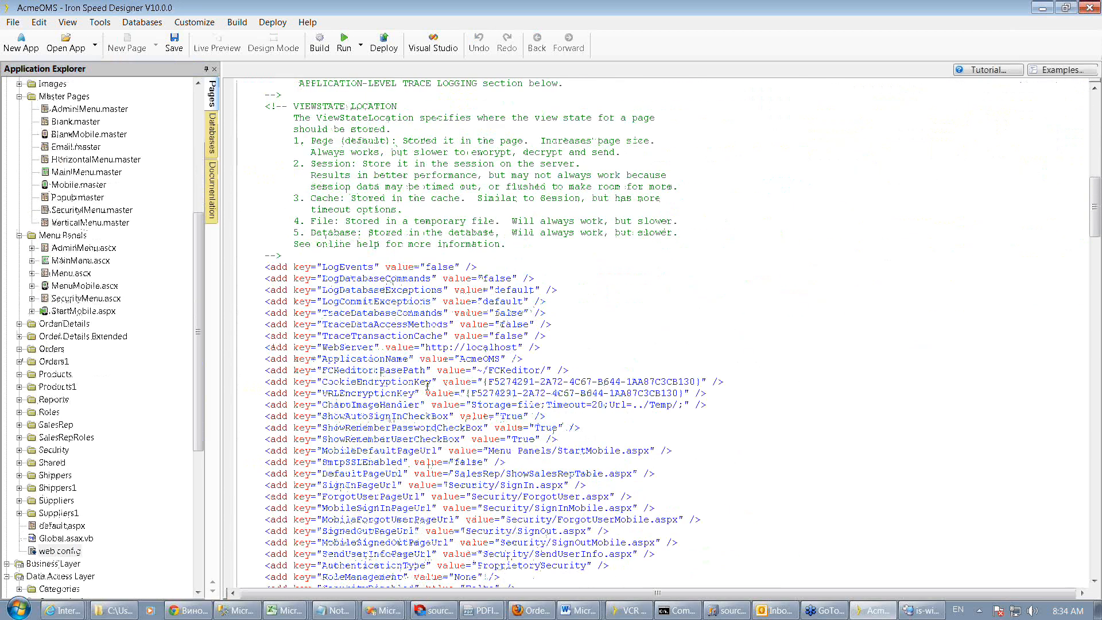
{"action": "scroll", "coordinate": [427, 386], "scroll_direction": "down", "scroll_amount": 2}
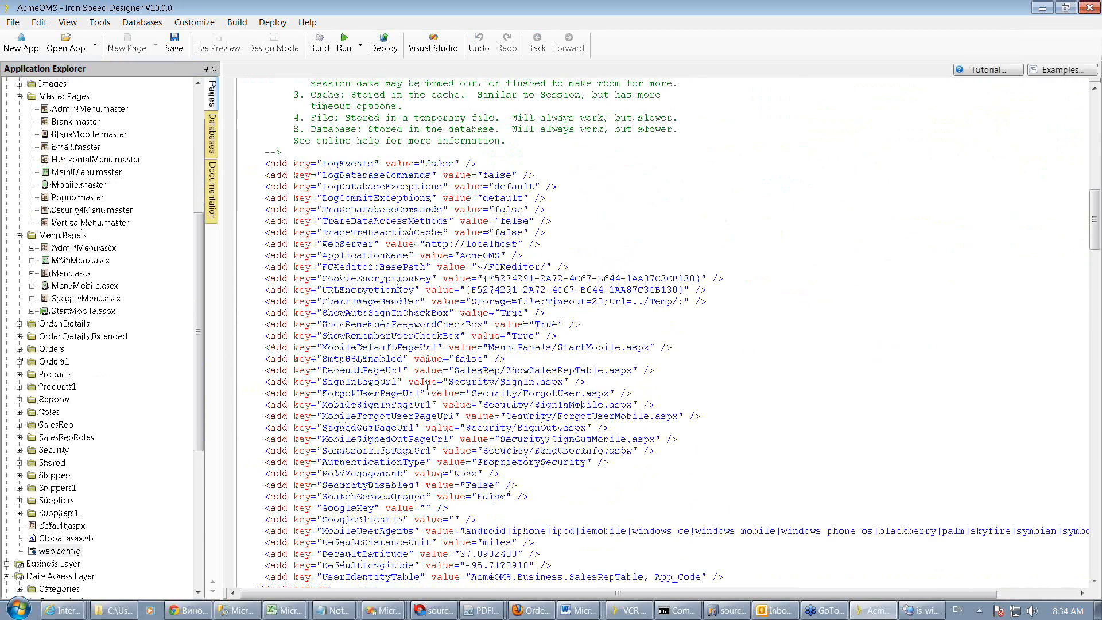
{"action": "scroll", "coordinate": [427, 386], "scroll_direction": "down", "scroll_amount": 1}
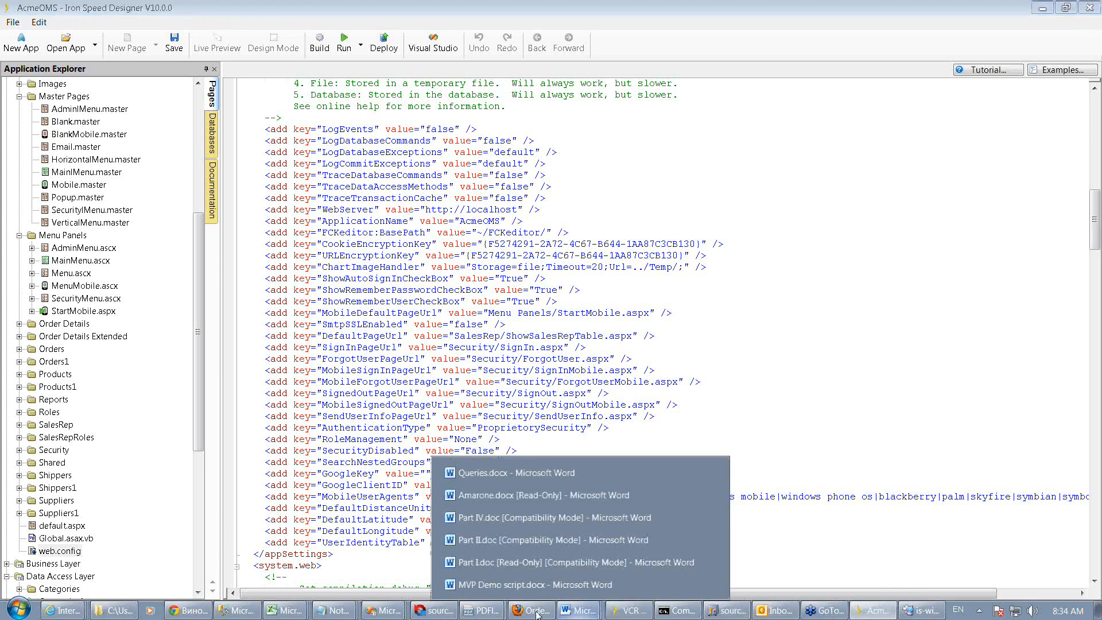
Switch to the Firefox window showing the generated Orders page
{"action": "left_click", "coordinate": [530, 610]}
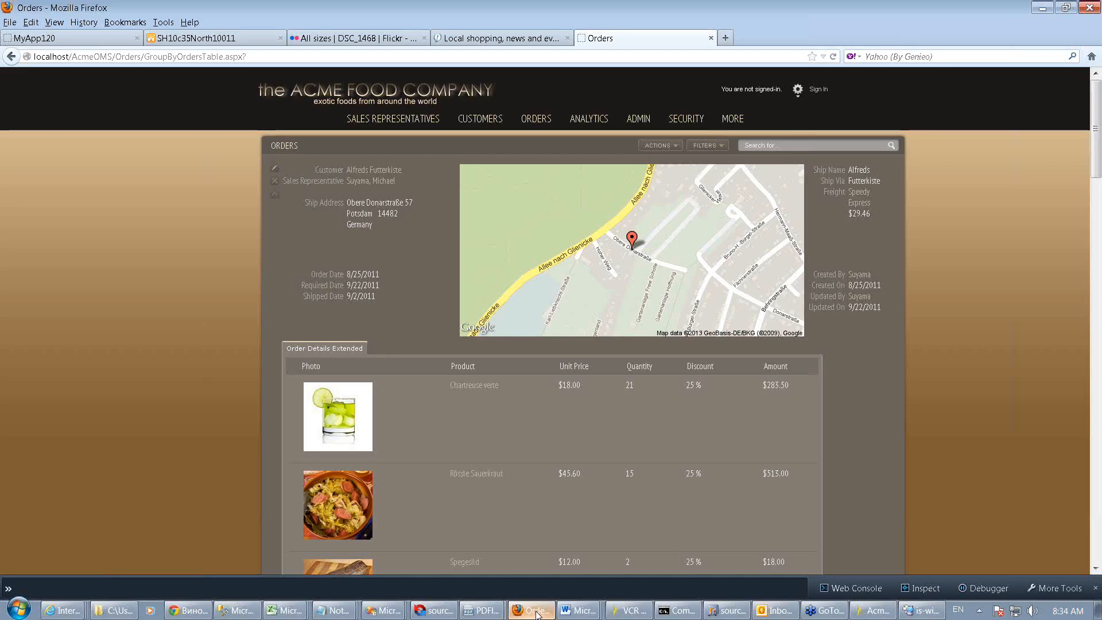
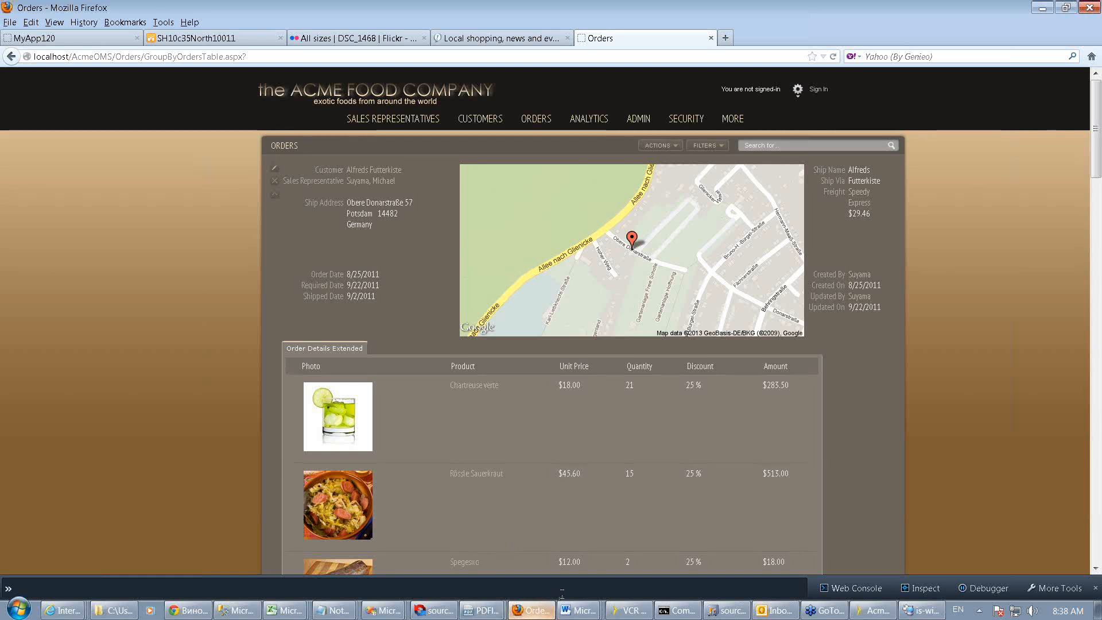
Switch back to Iron Speed Designer and open the AddProducts.aspx page layout from the Products folder
{"action": "left_click", "coordinate": [859, 613]}
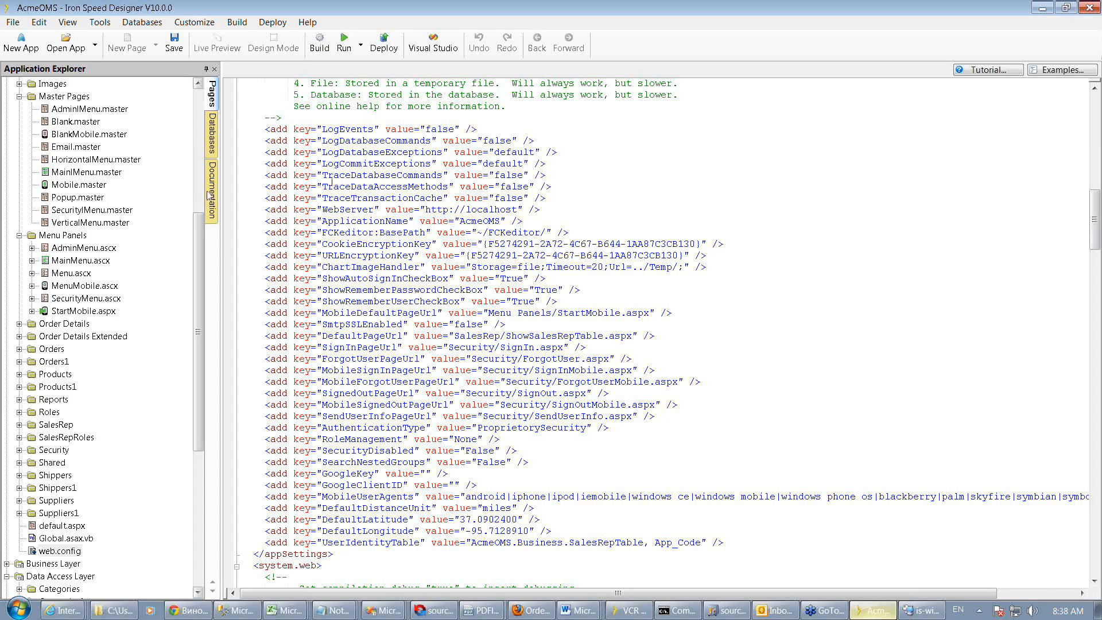
{"action": "left_click_drag", "start_coordinate": [198, 245], "coordinate": [200, 150]}
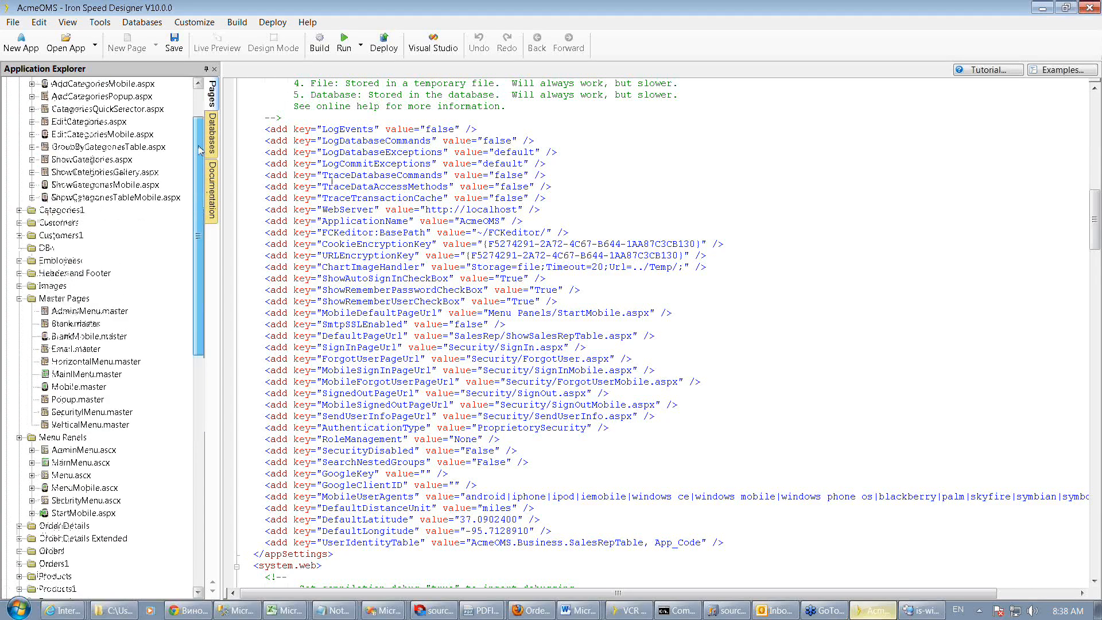
{"action": "left_click_drag", "start_coordinate": [200, 150], "coordinate": [200, 115]}
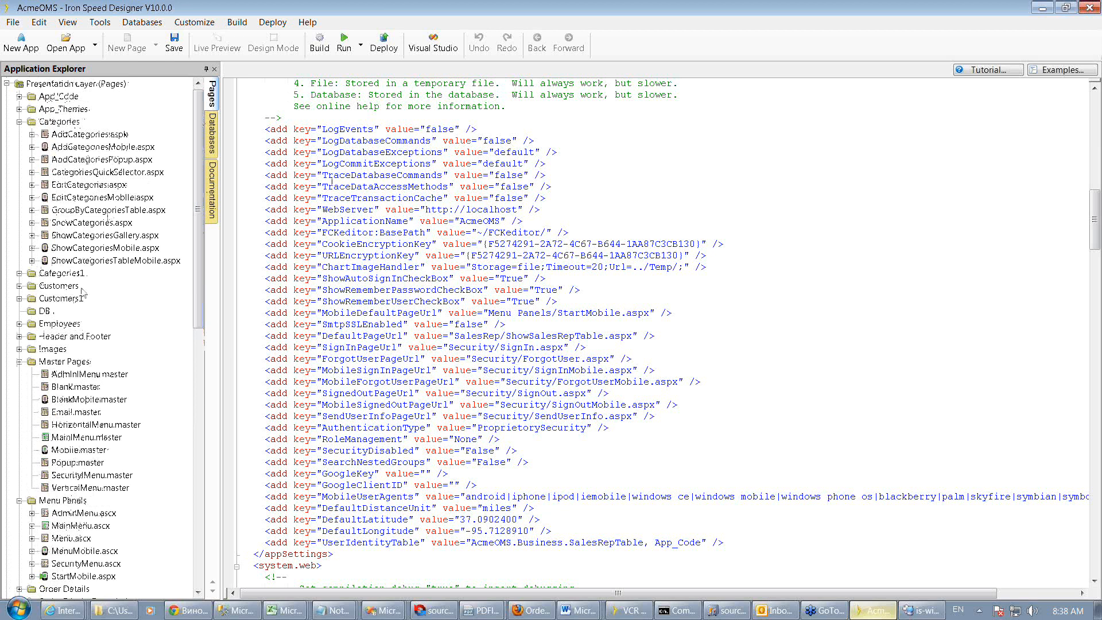
{"action": "left_click_drag", "start_coordinate": [194, 249], "coordinate": [195, 358]}
{"action": "double_click", "coordinate": [57, 398]}
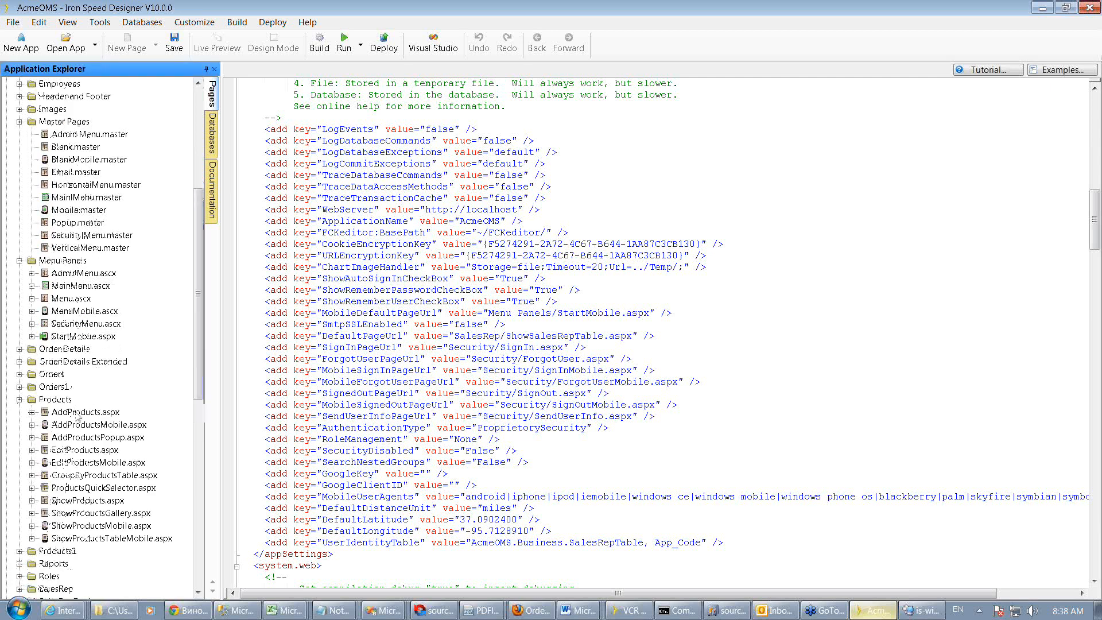
{"action": "left_click", "coordinate": [77, 414]}
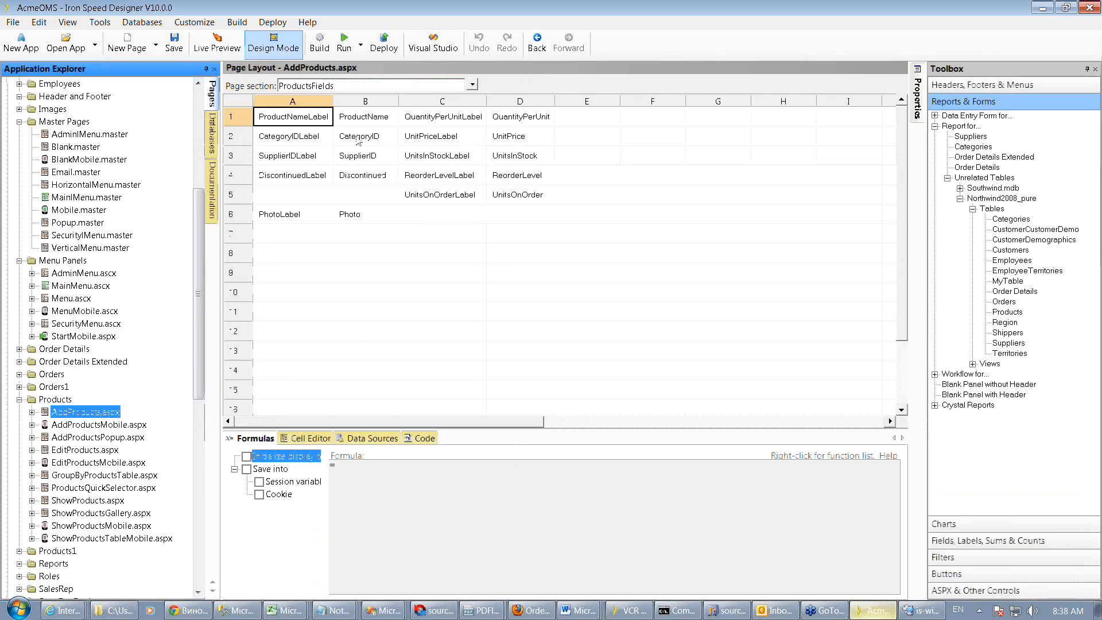
Select the CategoryID control, dock the Properties panel beside the layout, and compare the SupplierID and CategoryID control properties
{"action": "left_click", "coordinate": [360, 138]}
{"action": "left_click", "coordinate": [919, 100]}
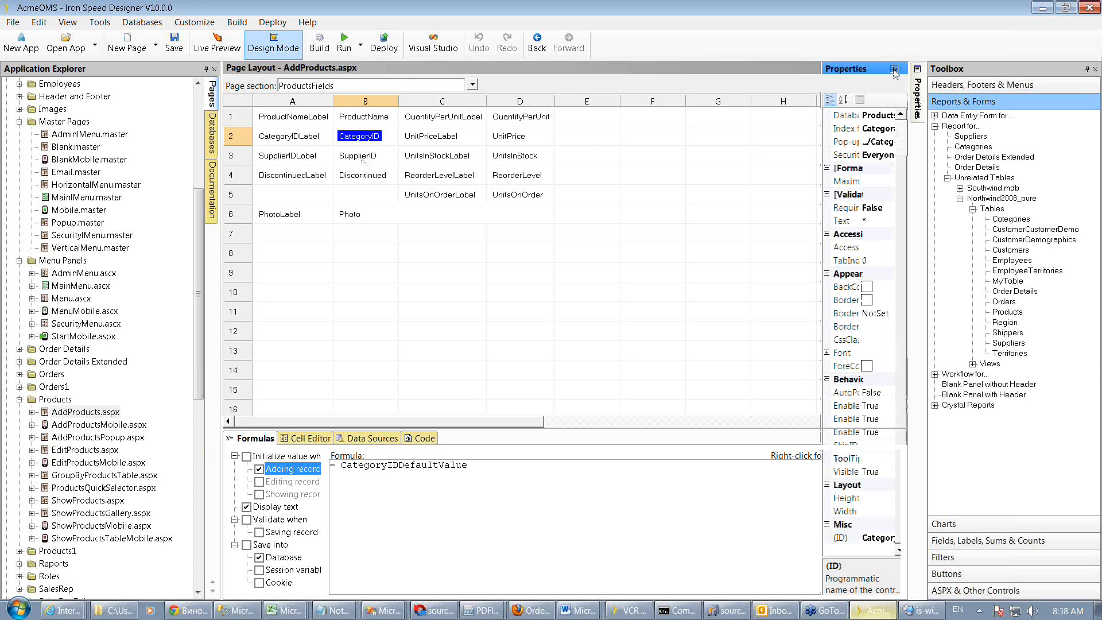
{"action": "left_click", "coordinate": [894, 70]}
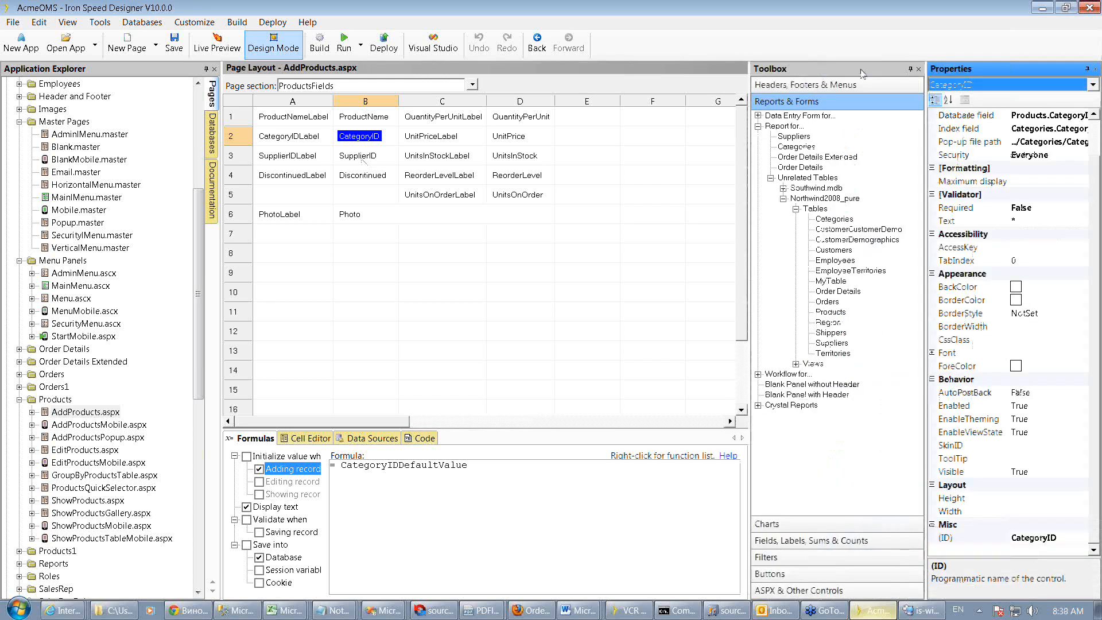
{"action": "left_click_drag", "start_coordinate": [863, 74], "coordinate": [764, 69]}
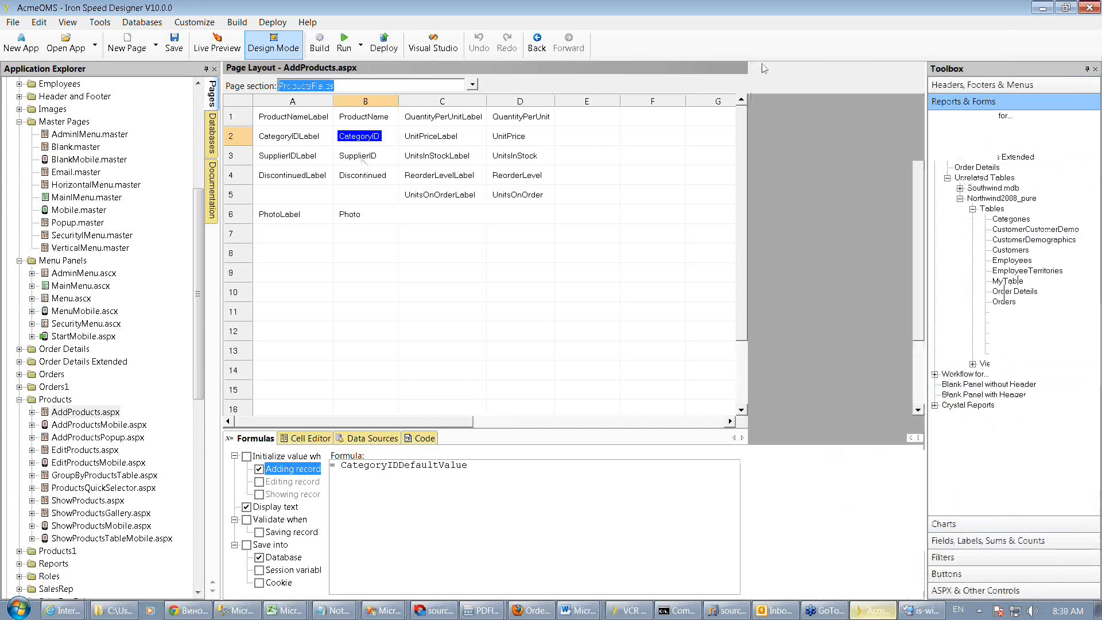
{"action": "left_click_drag", "start_coordinate": [763, 68], "coordinate": [841, 73]}
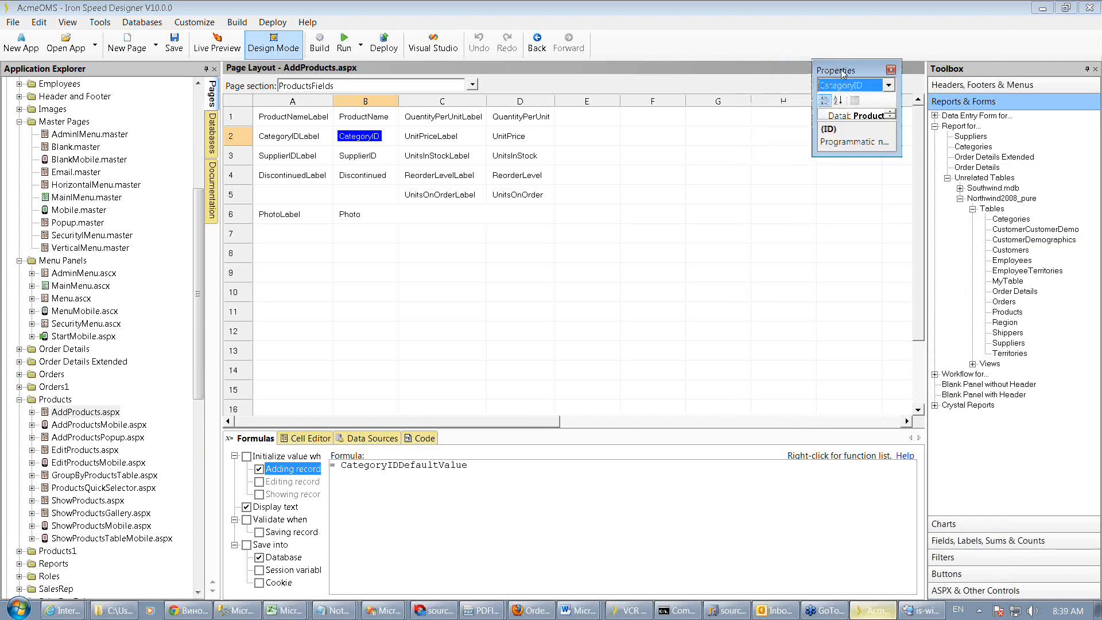
{"action": "left_click_drag", "start_coordinate": [842, 74], "coordinate": [1018, 330]}
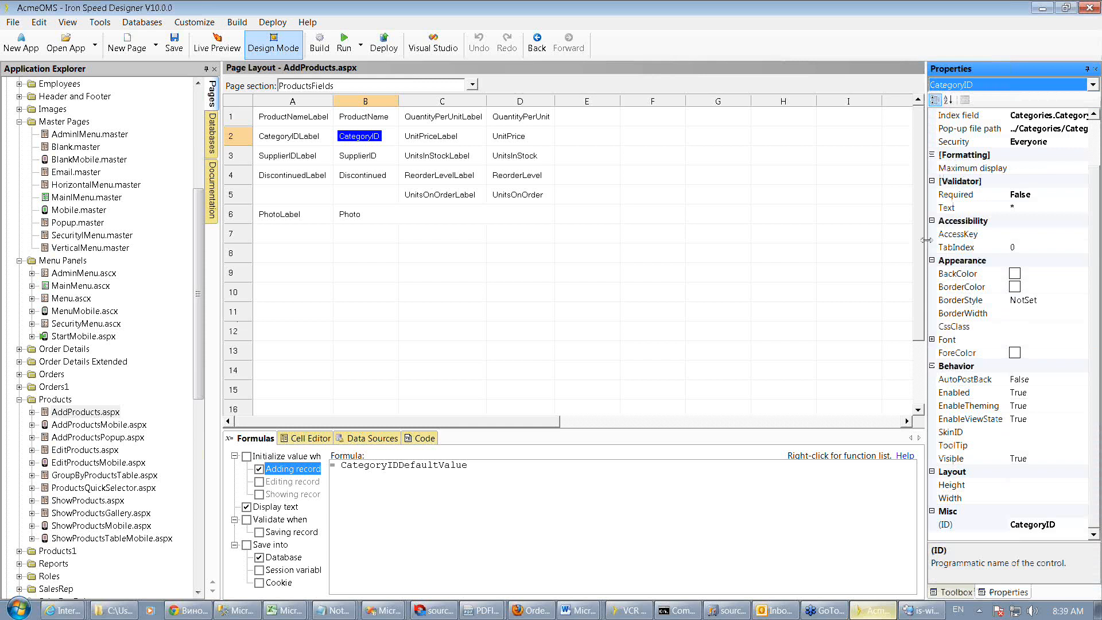
{"action": "left_click_drag", "start_coordinate": [926, 239], "coordinate": [841, 241]}
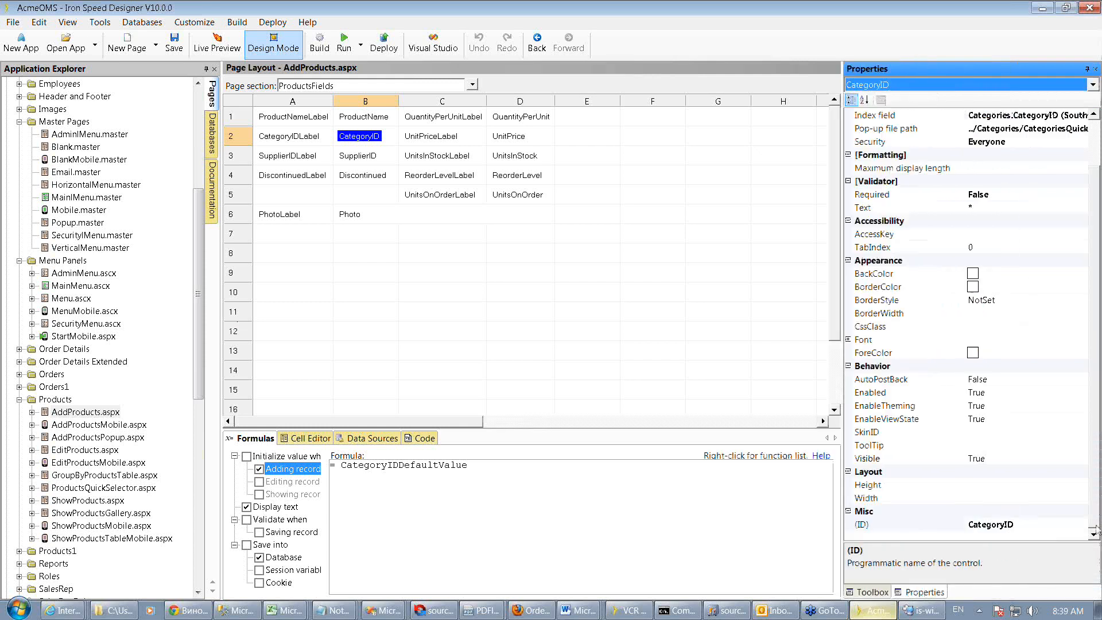
{"action": "scroll", "coordinate": [1096, 490], "scroll_direction": "up", "scroll_amount": 3}
{"action": "left_click_drag", "start_coordinate": [1097, 489], "coordinate": [1072, 307]}
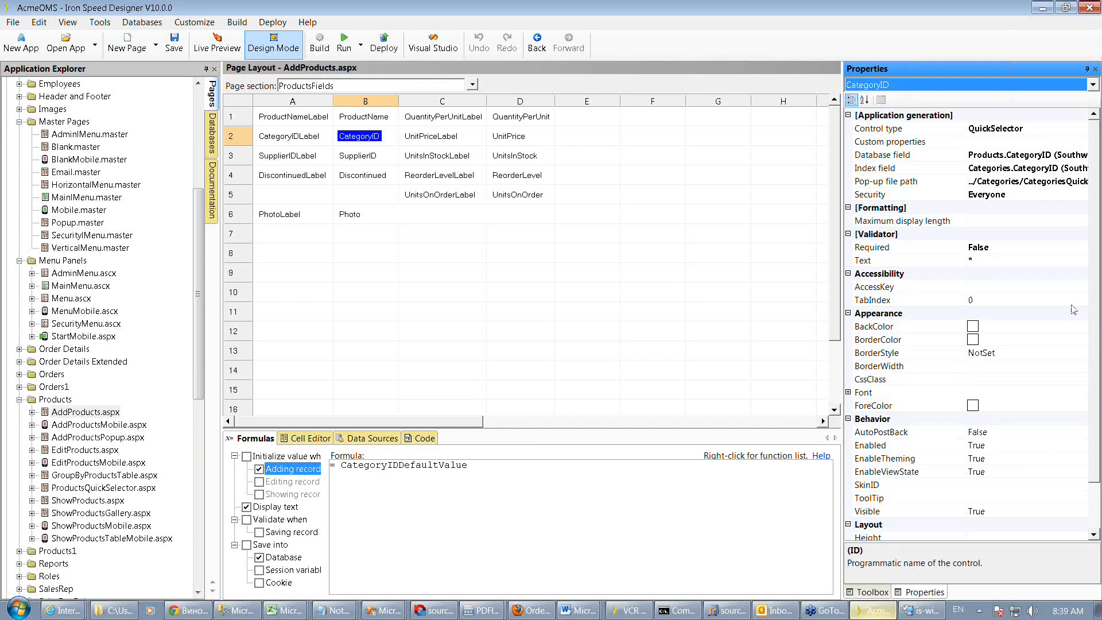
{"action": "left_click", "coordinate": [350, 158]}
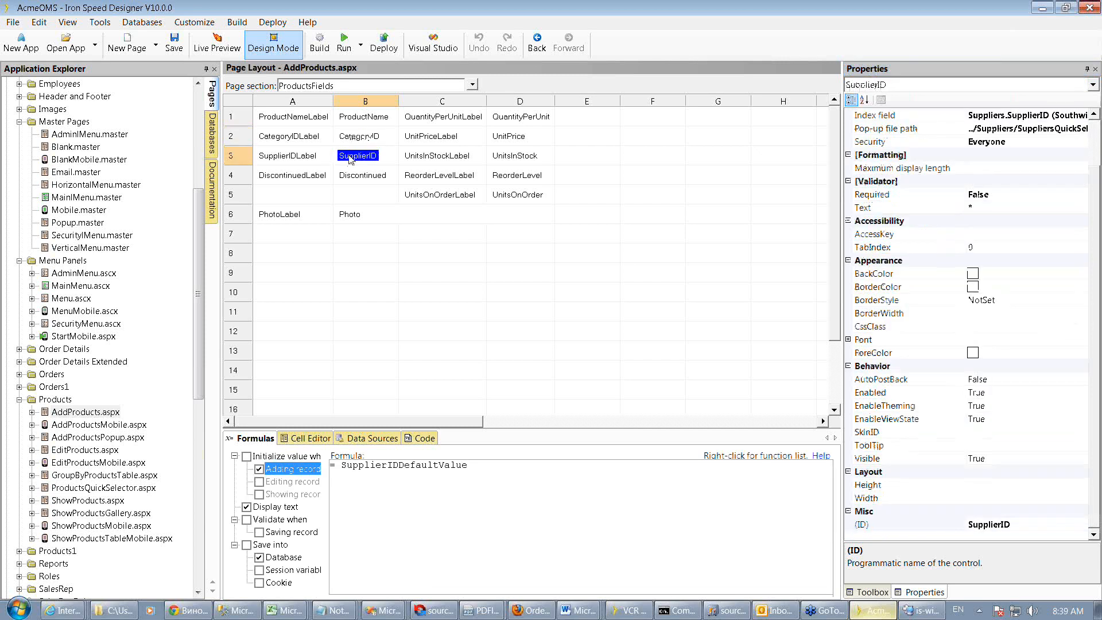
{"action": "left_click", "coordinate": [357, 138]}
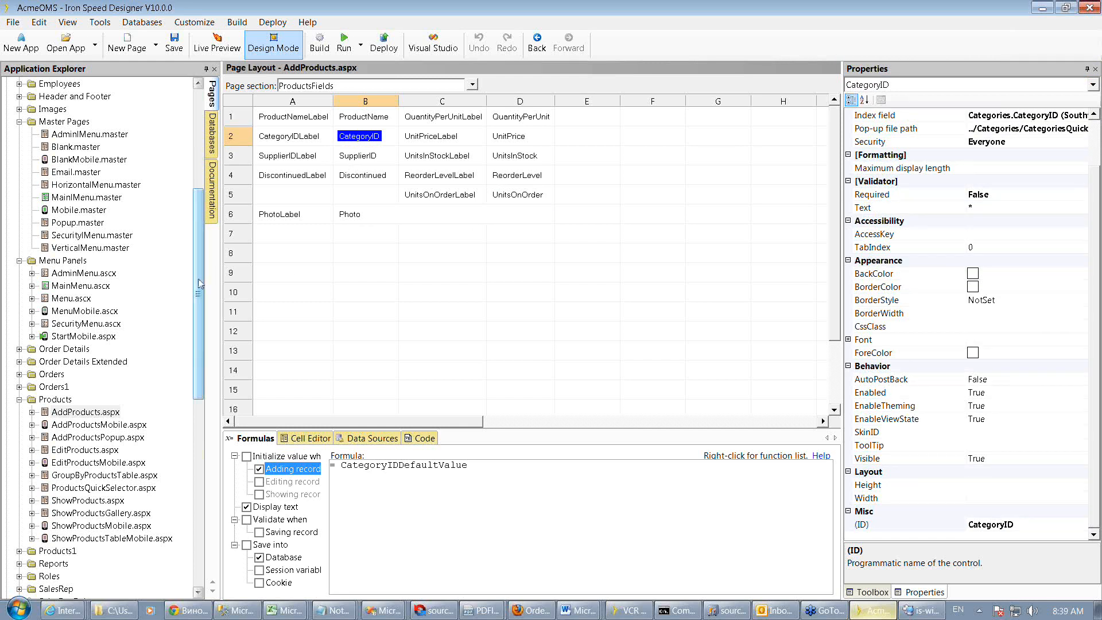
Open CategoriesQuickSelector.aspx and review its selector query in the Query Wizard without changes
{"action": "left_click_drag", "start_coordinate": [200, 283], "coordinate": [203, 164]}
{"action": "left_click", "coordinate": [108, 172]}
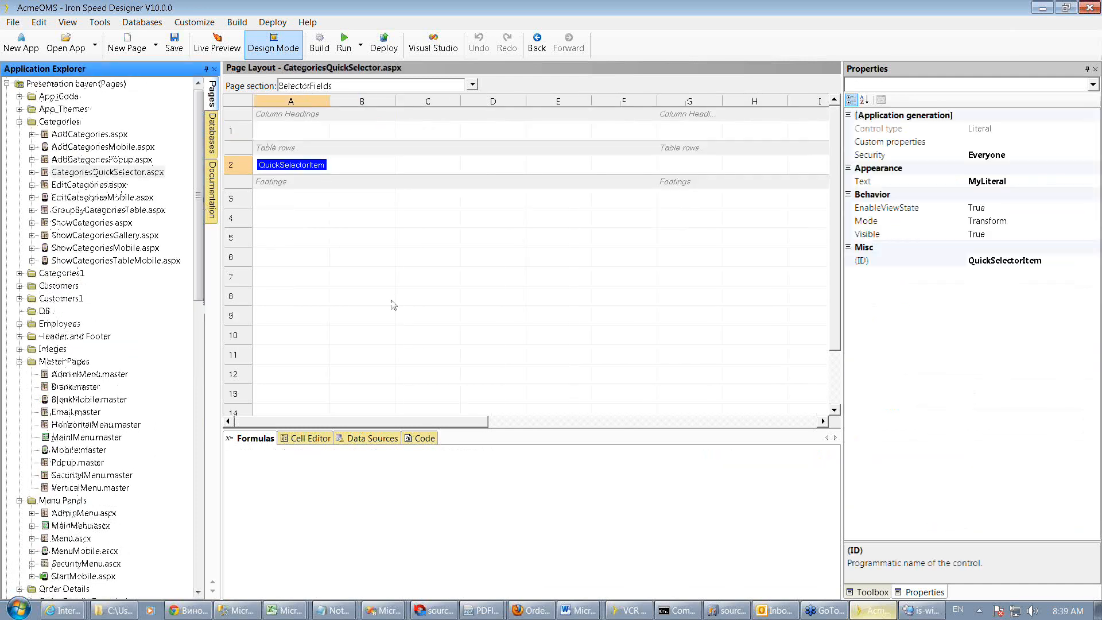
{"action": "left_click", "coordinate": [383, 442]}
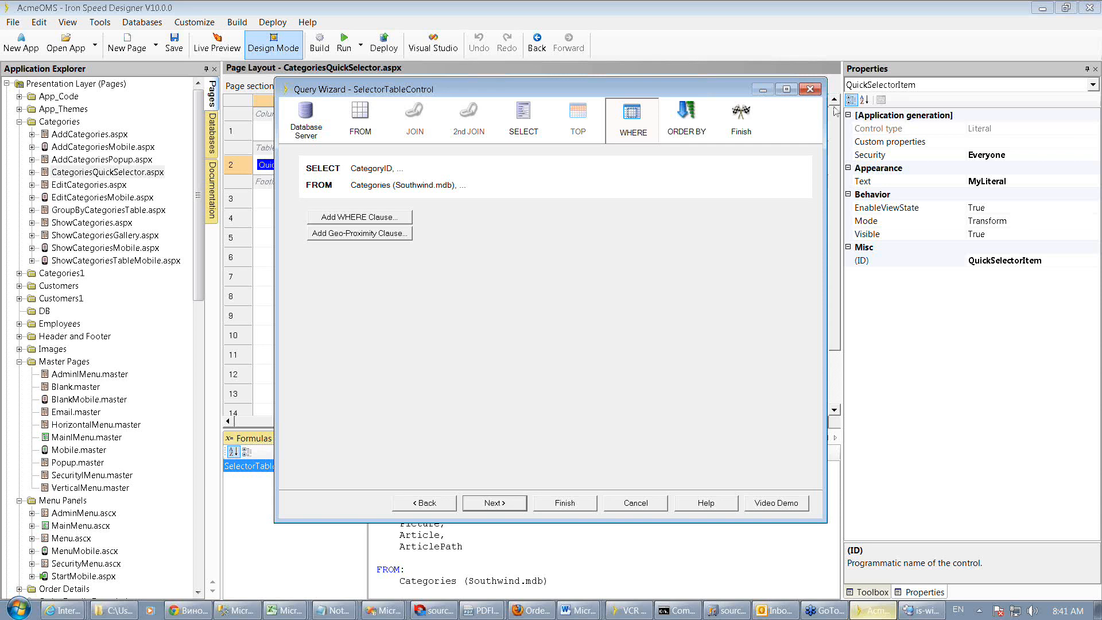
{"action": "left_click", "coordinate": [810, 90]}
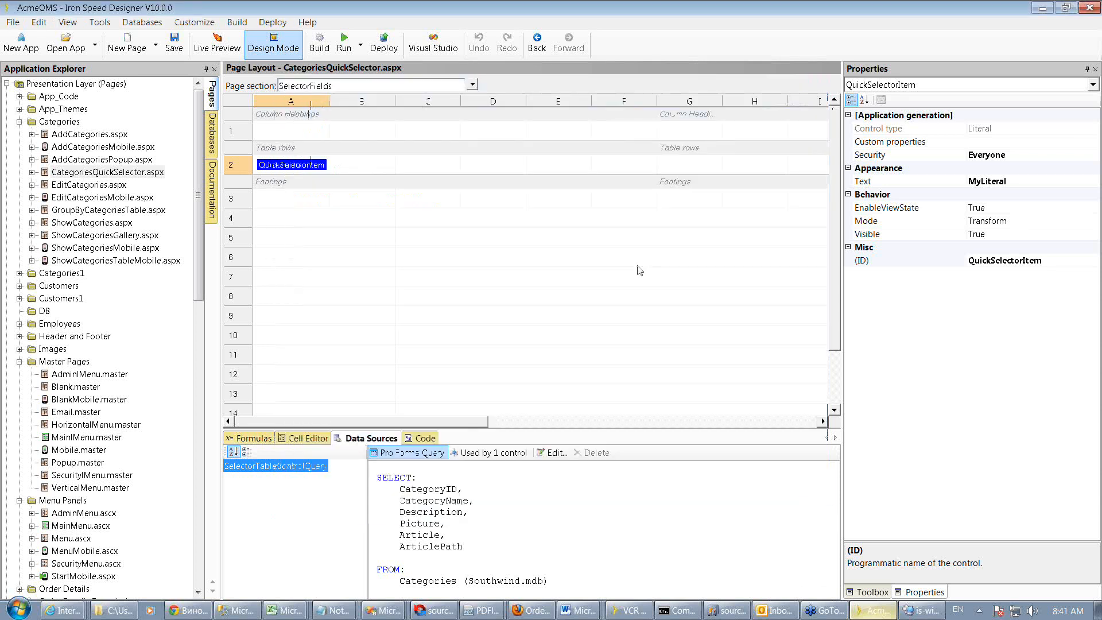
Open web.config and scroll through its appSettings section
{"action": "scroll", "coordinate": [202, 175], "scroll_direction": "down", "scroll_amount": 1}
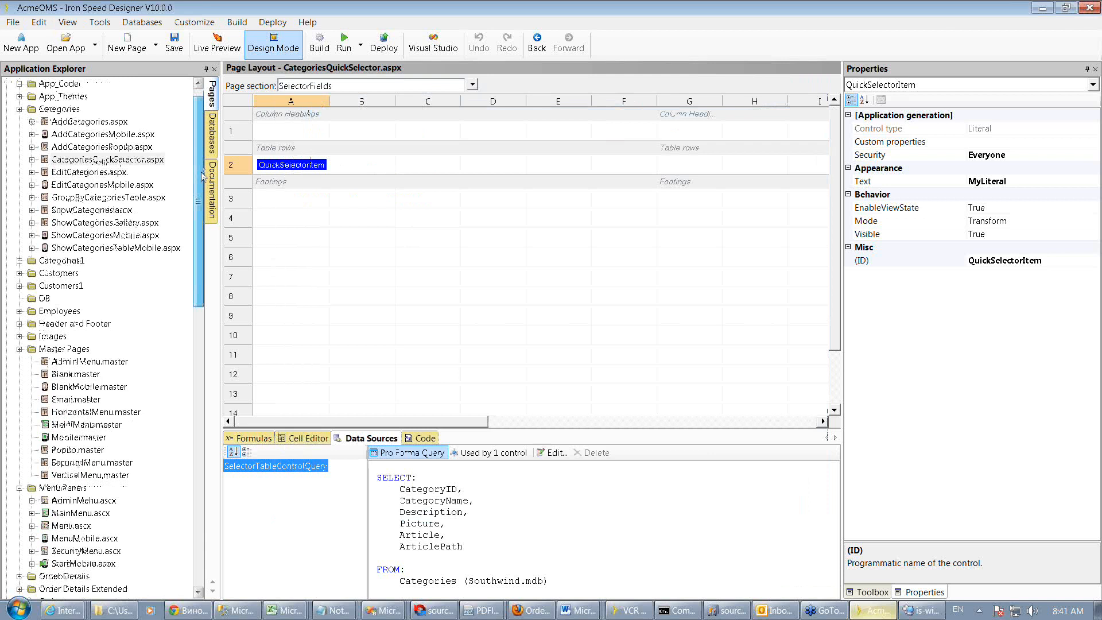
{"action": "left_click_drag", "start_coordinate": [202, 175], "coordinate": [202, 312]}
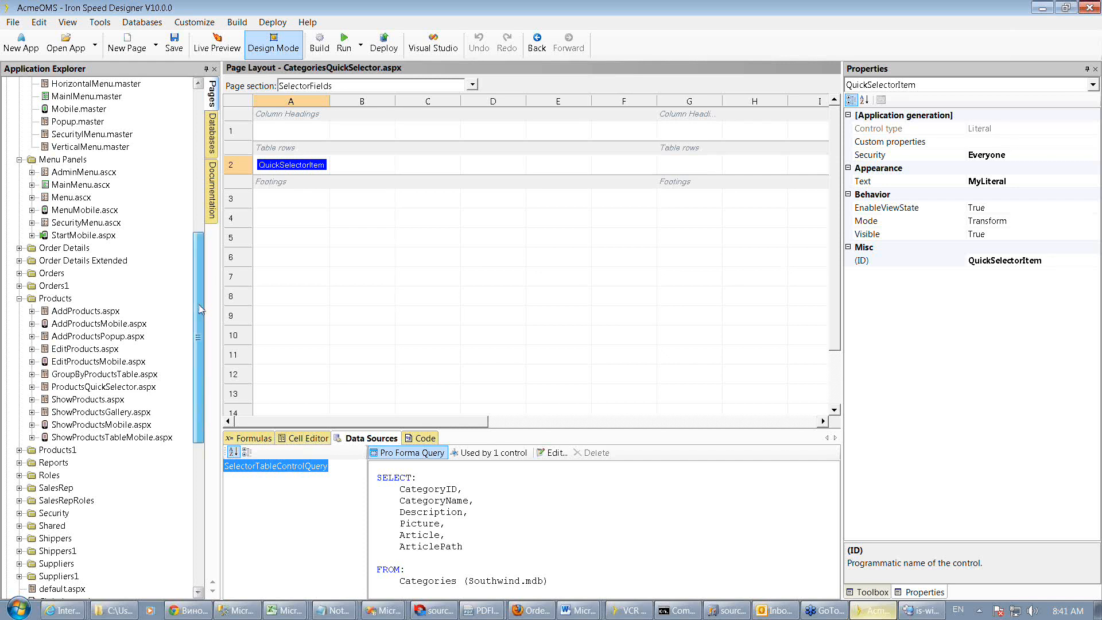
{"action": "left_click_drag", "start_coordinate": [201, 310], "coordinate": [201, 325]}
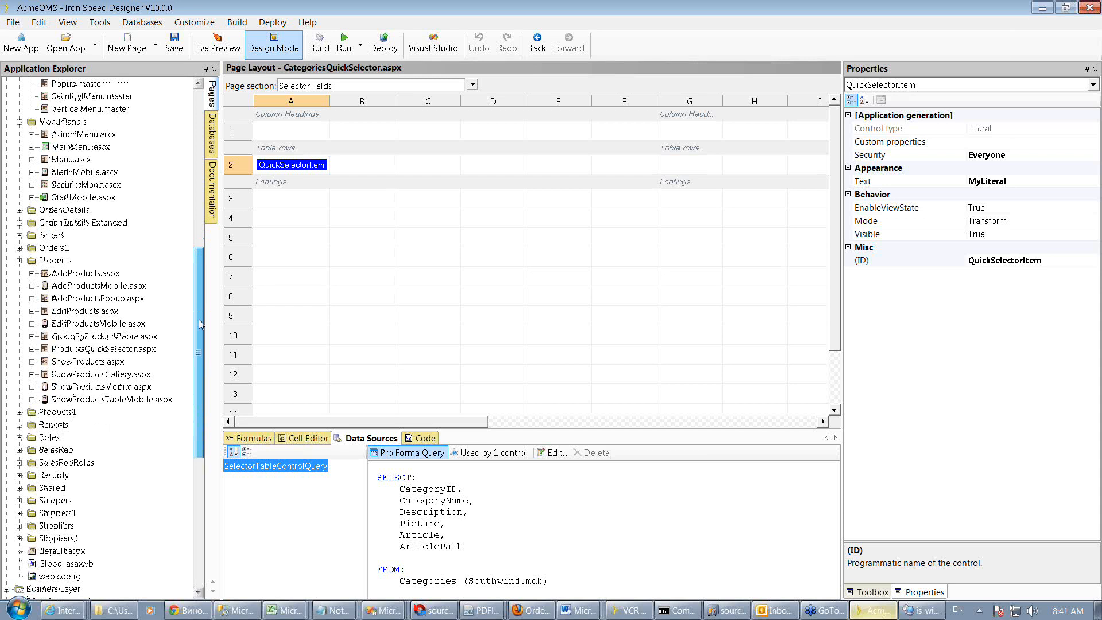
{"action": "left_click_drag", "start_coordinate": [201, 324], "coordinate": [199, 448]}
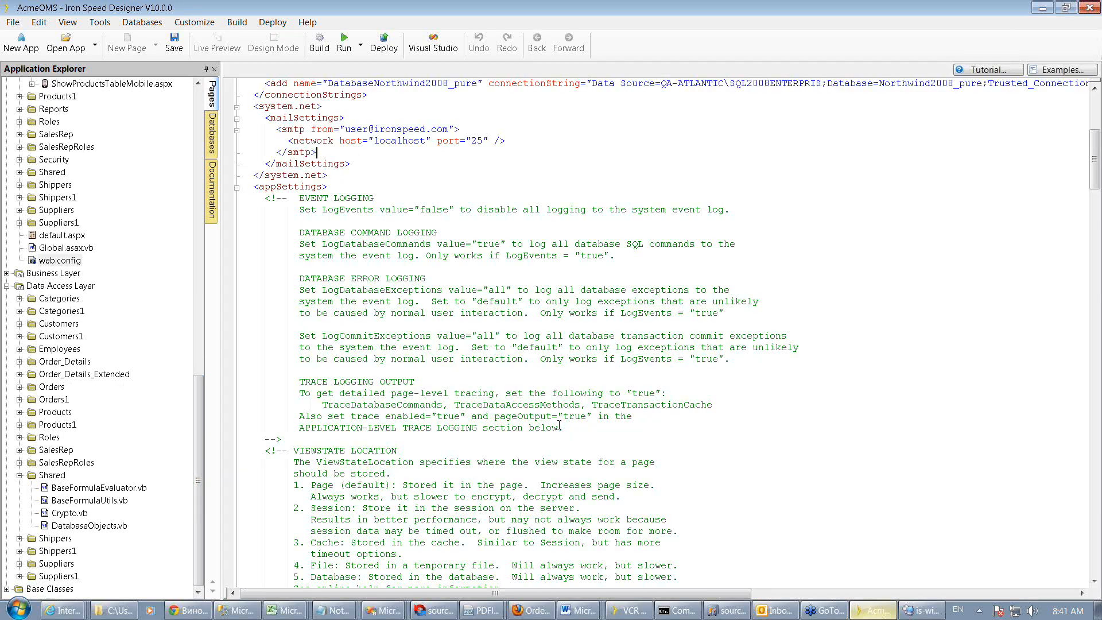
{"action": "scroll", "coordinate": [559, 425], "scroll_direction": "down", "scroll_amount": 15}
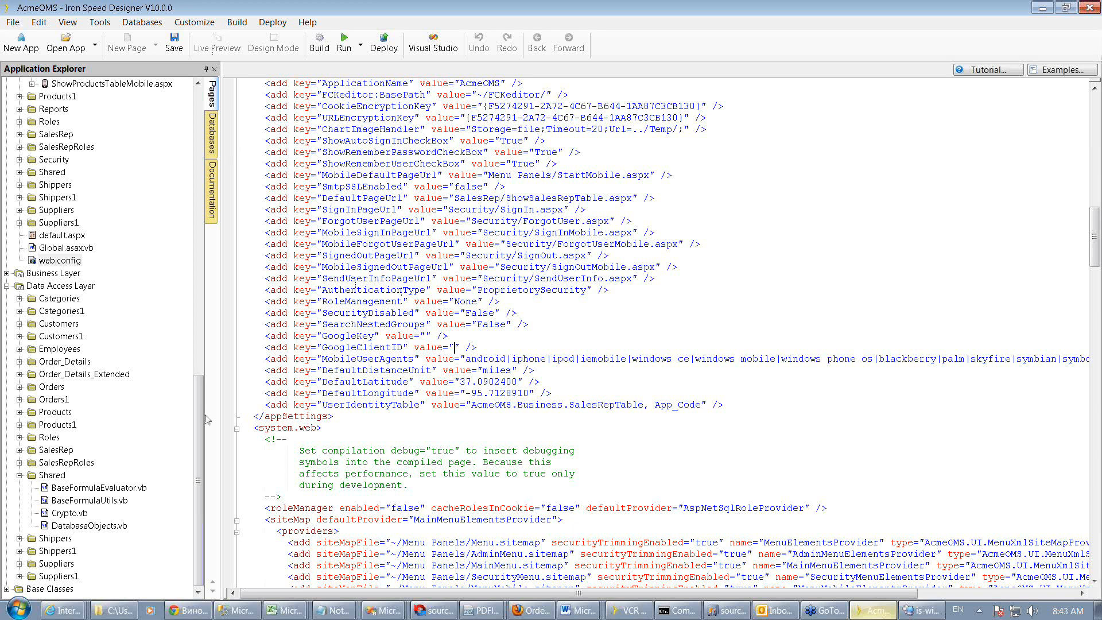
Open the ShowCategoriesTableMobile page, then the GroupByCustomersTable page in the Customers folder
{"action": "left_click_drag", "start_coordinate": [200, 414], "coordinate": [202, 124]}
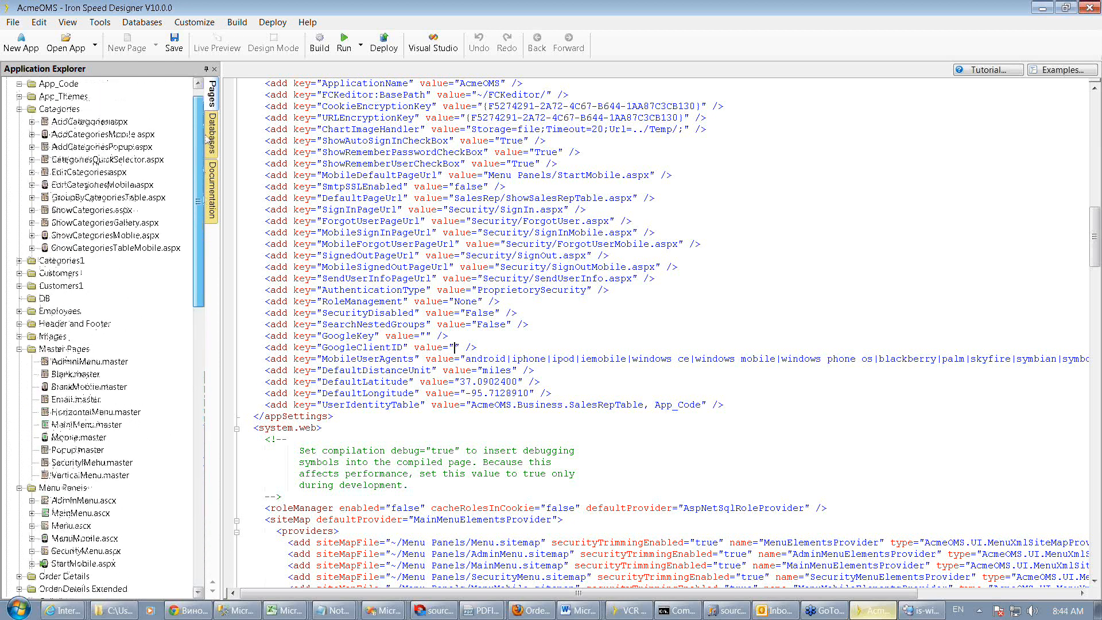
{"action": "double_click", "coordinate": [82, 249]}
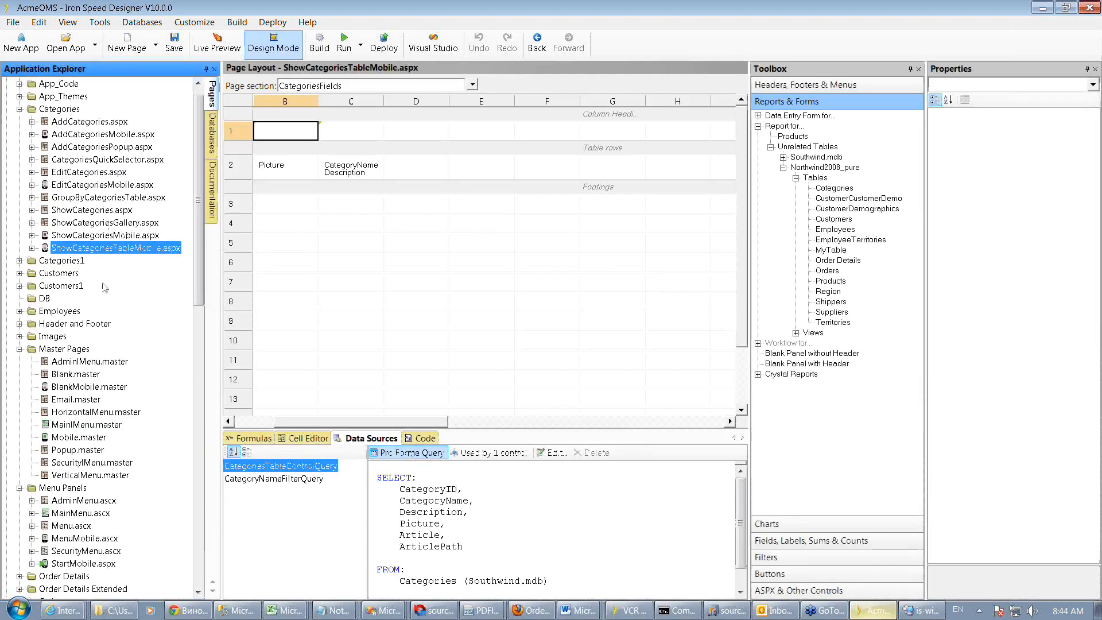
{"action": "left_click", "coordinate": [19, 273]}
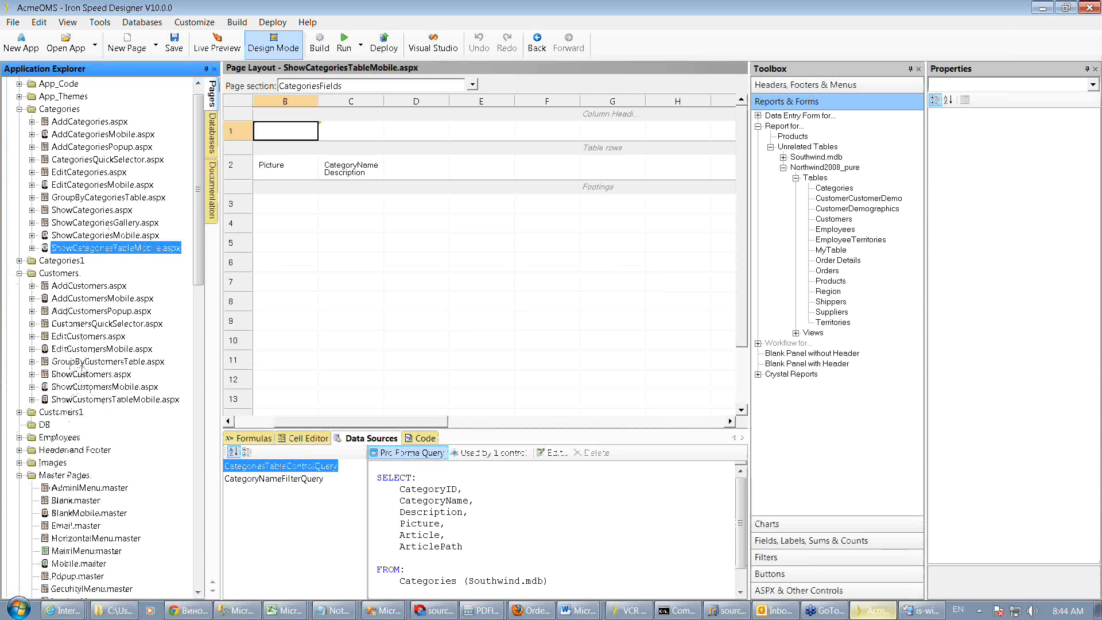
{"action": "double_click", "coordinate": [95, 363]}
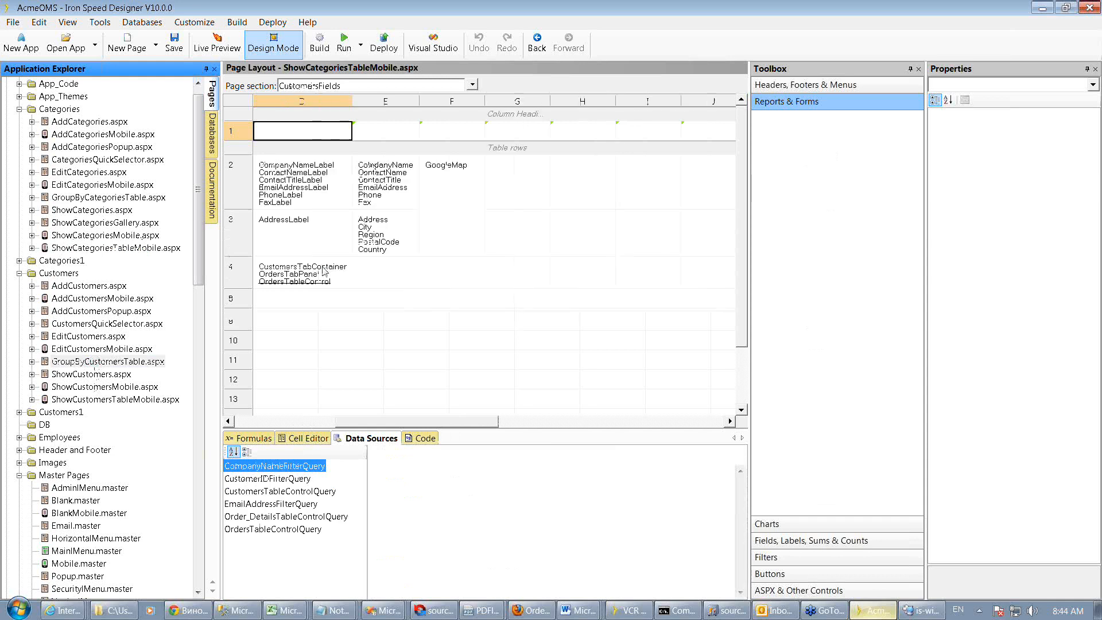
Set the page section to the top-level GroupByCustomersTable.aspx section
{"action": "left_click", "coordinate": [472, 86]}
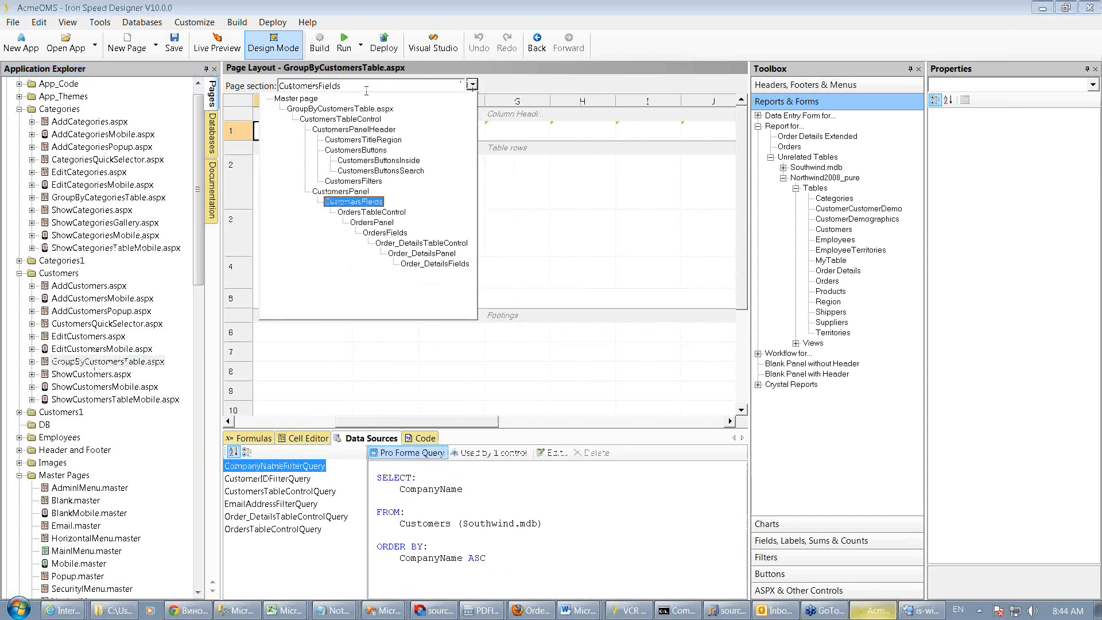
{"action": "left_click", "coordinate": [298, 99]}
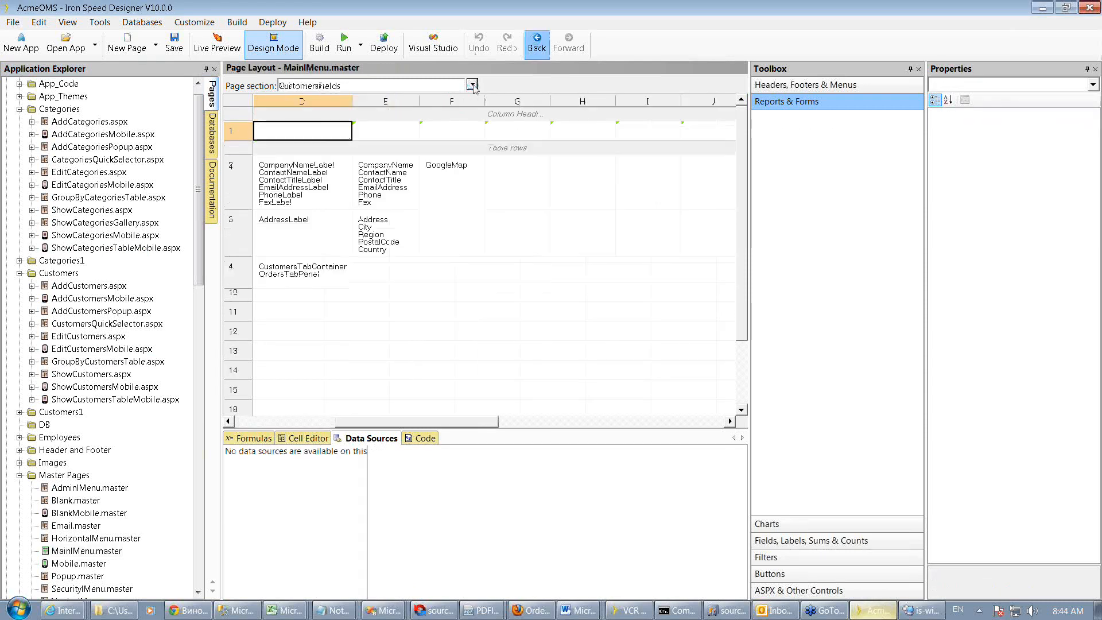
{"action": "left_click", "coordinate": [471, 85]}
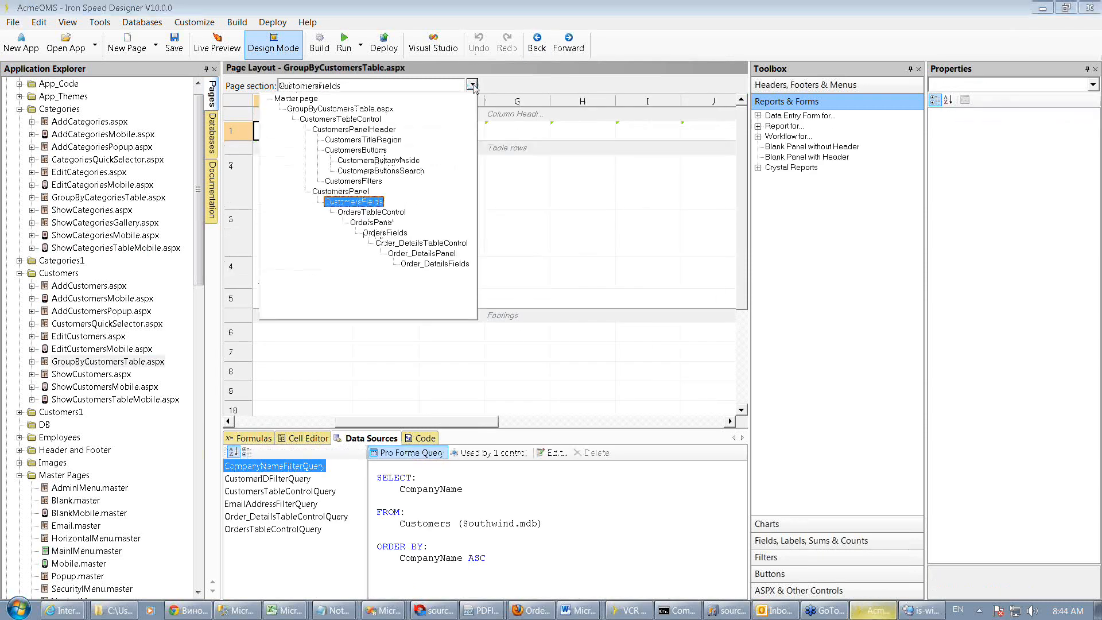
{"action": "left_click", "coordinate": [367, 109]}
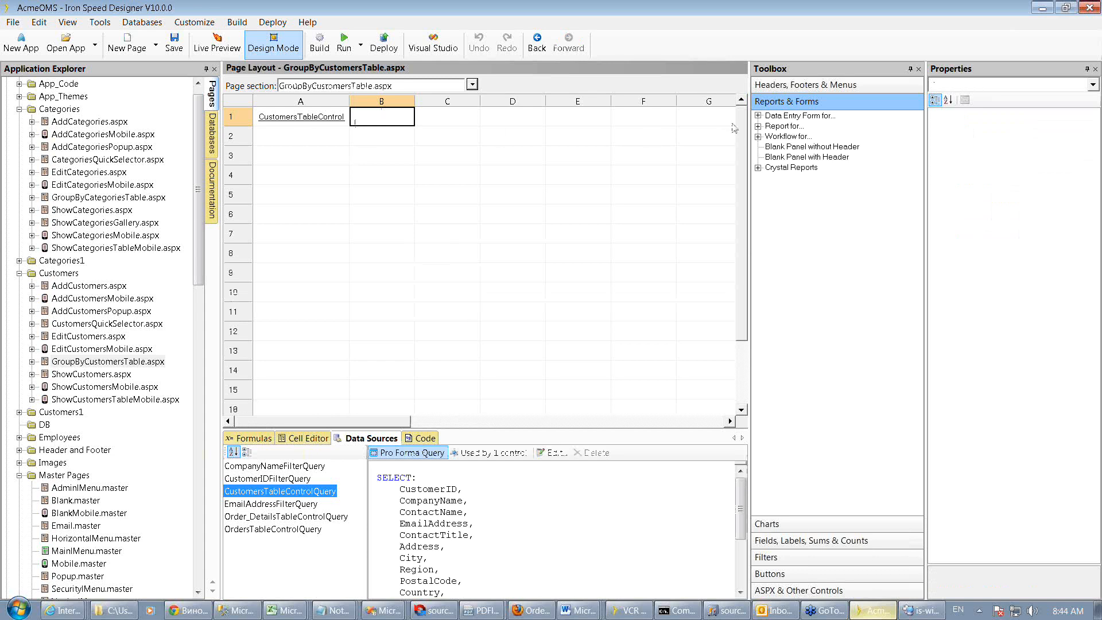
Insert a report panel for the Southwind.mdb Categories table into cell A1 using the Gallery with Oversize Tile type
{"action": "left_click", "coordinate": [758, 126]}
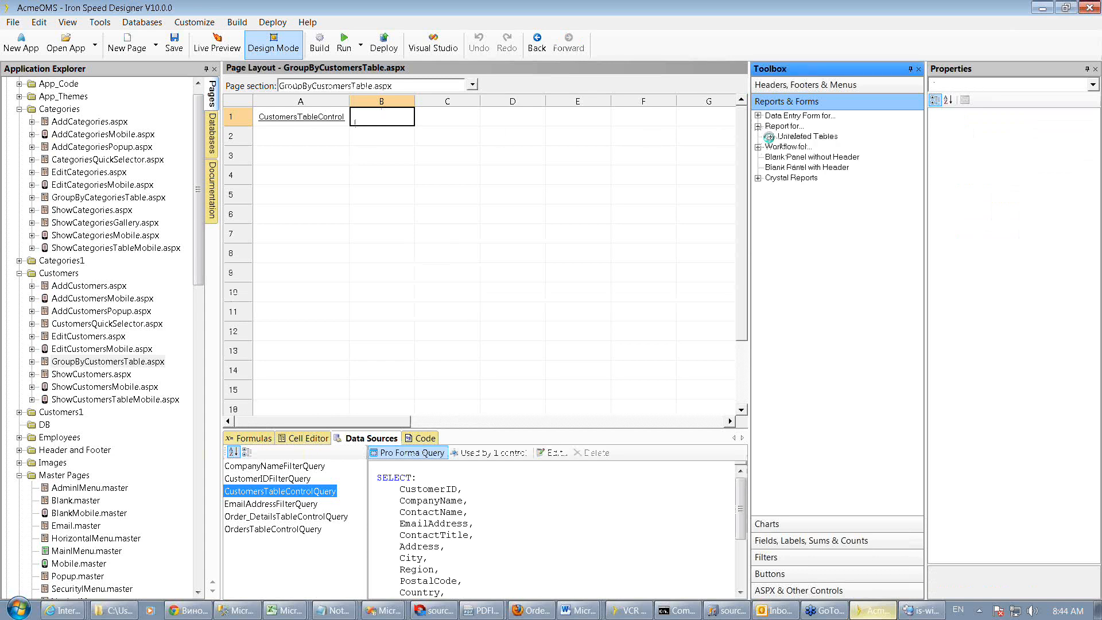
{"action": "left_click", "coordinate": [771, 136]}
{"action": "left_click", "coordinate": [783, 147]}
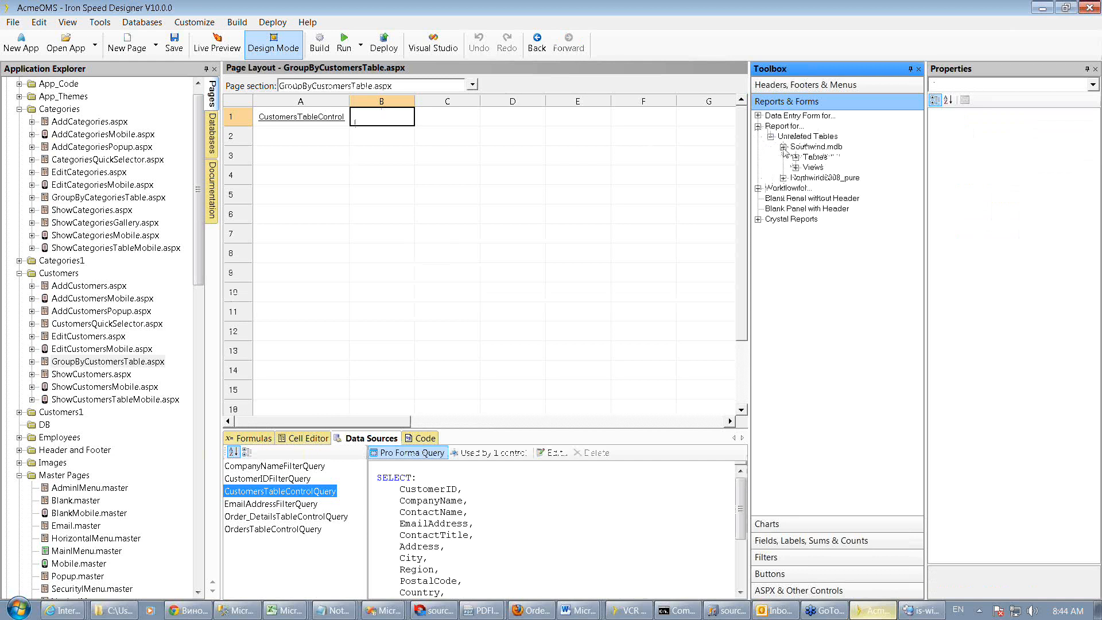
{"action": "left_click", "coordinate": [796, 157]}
{"action": "left_click_drag", "start_coordinate": [826, 170], "coordinate": [284, 126]}
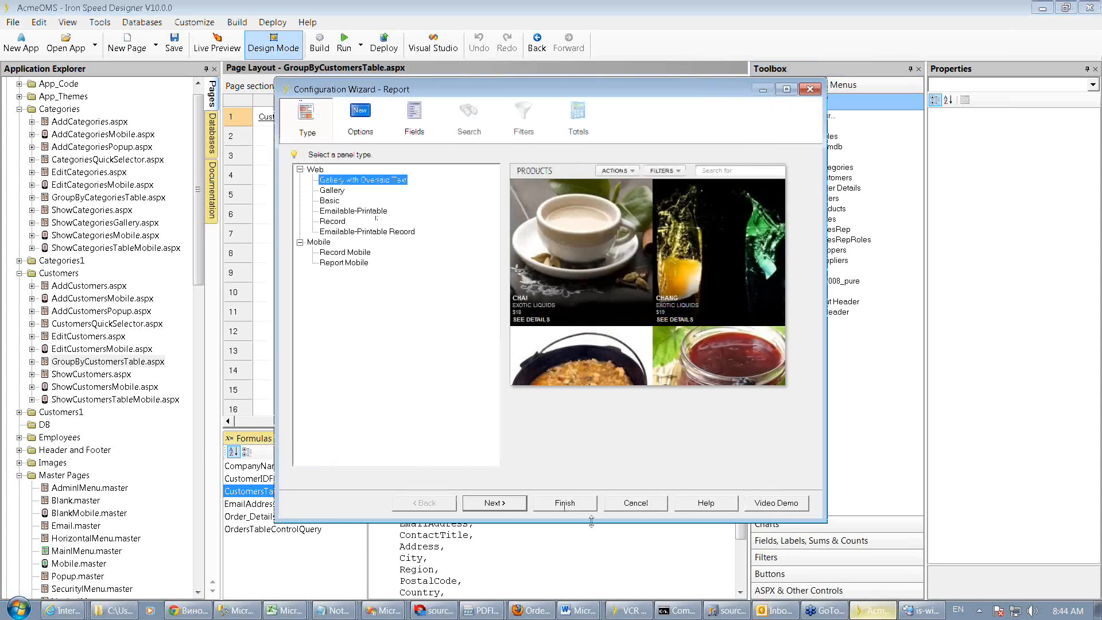
{"action": "left_click", "coordinate": [566, 504]}
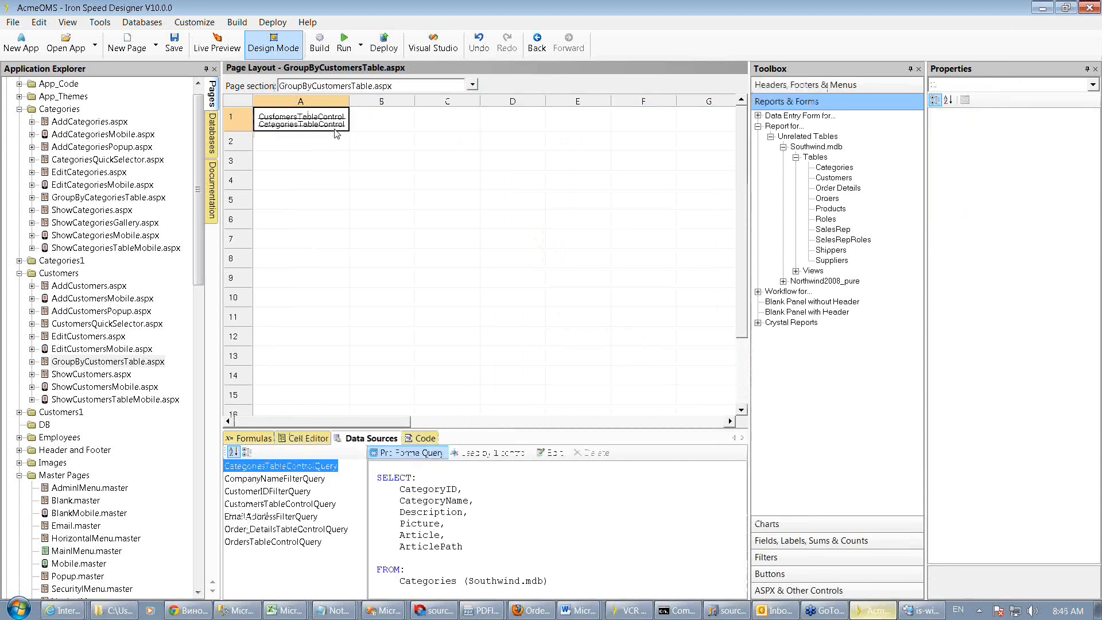
Insert tabs into cell A1 of the GroupByCustomersTable page to hold the customers and categories panels
{"action": "right_click", "coordinate": [337, 134]}
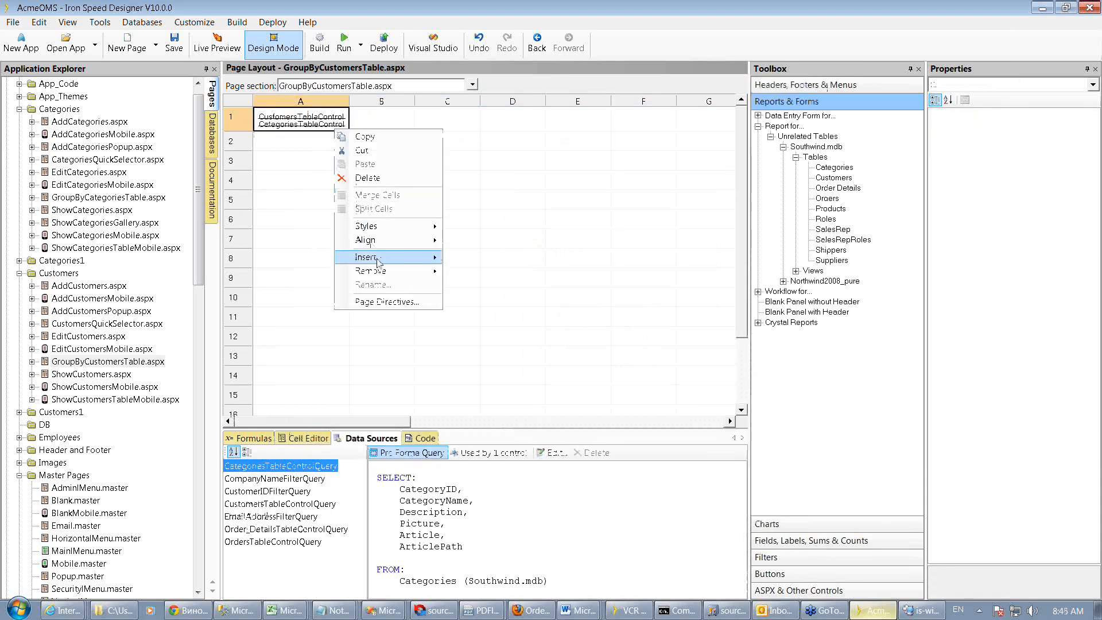
{"action": "mouse_move", "coordinate": [430, 261]}
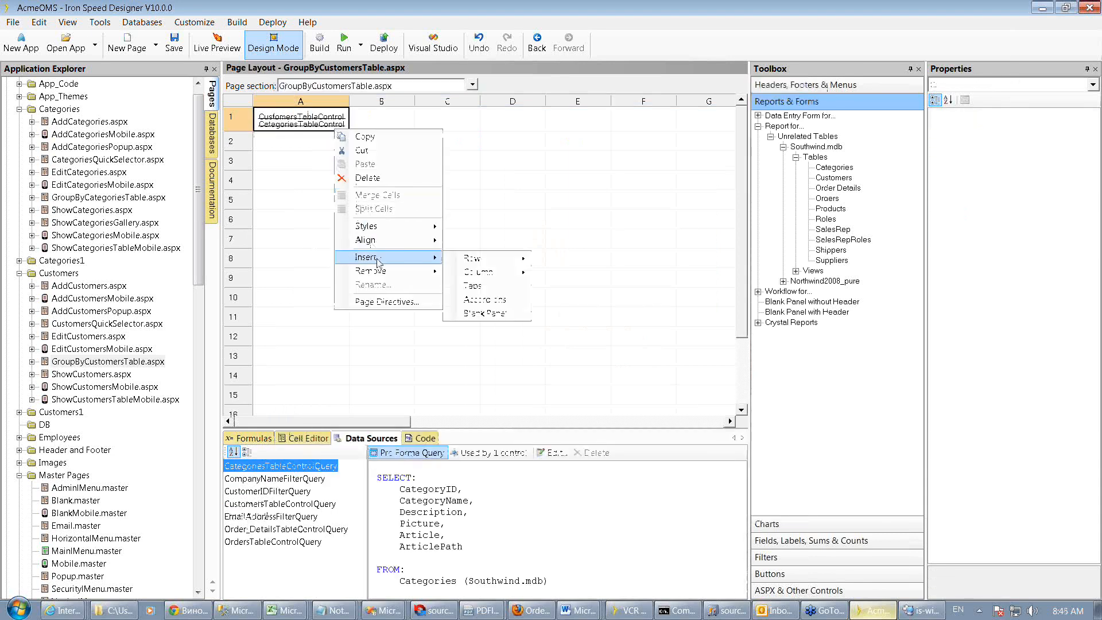
{"action": "left_click", "coordinate": [481, 286]}
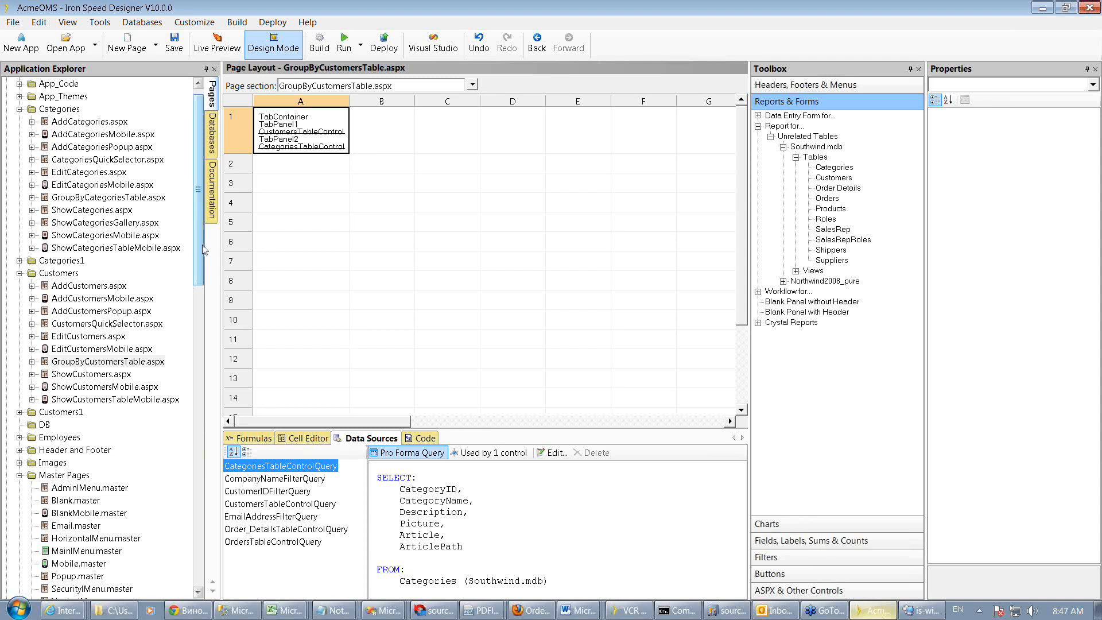
Open web.config and scroll to the end of its appSettings section
{"action": "left_click_drag", "start_coordinate": [203, 249], "coordinate": [205, 519]}
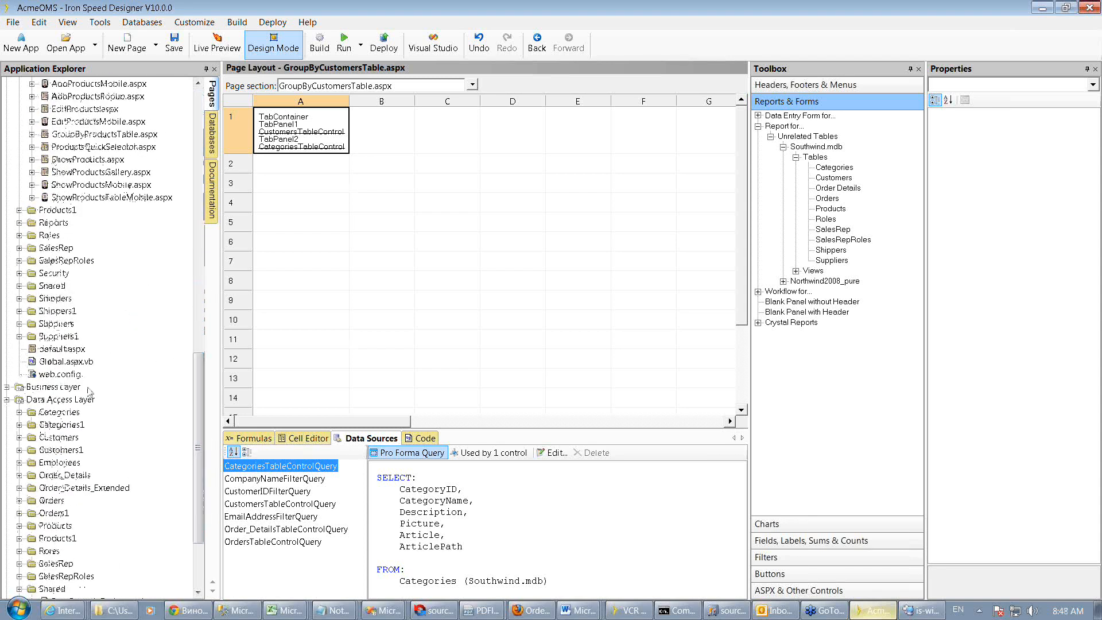
{"action": "left_click", "coordinate": [60, 374]}
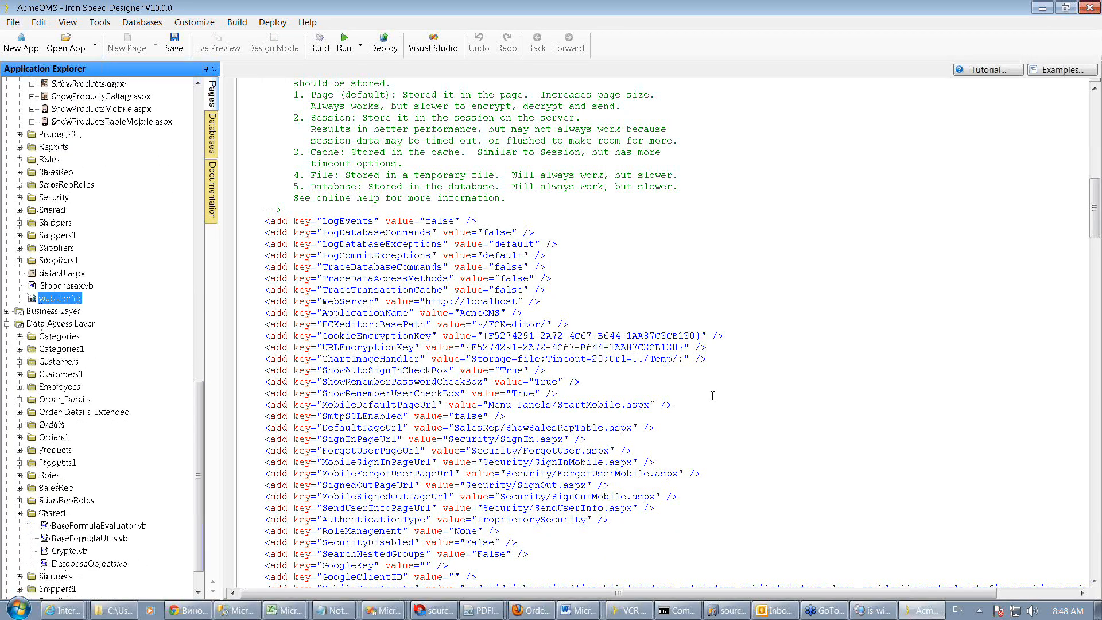
{"action": "scroll", "coordinate": [712, 395], "scroll_direction": "down", "scroll_amount": 2}
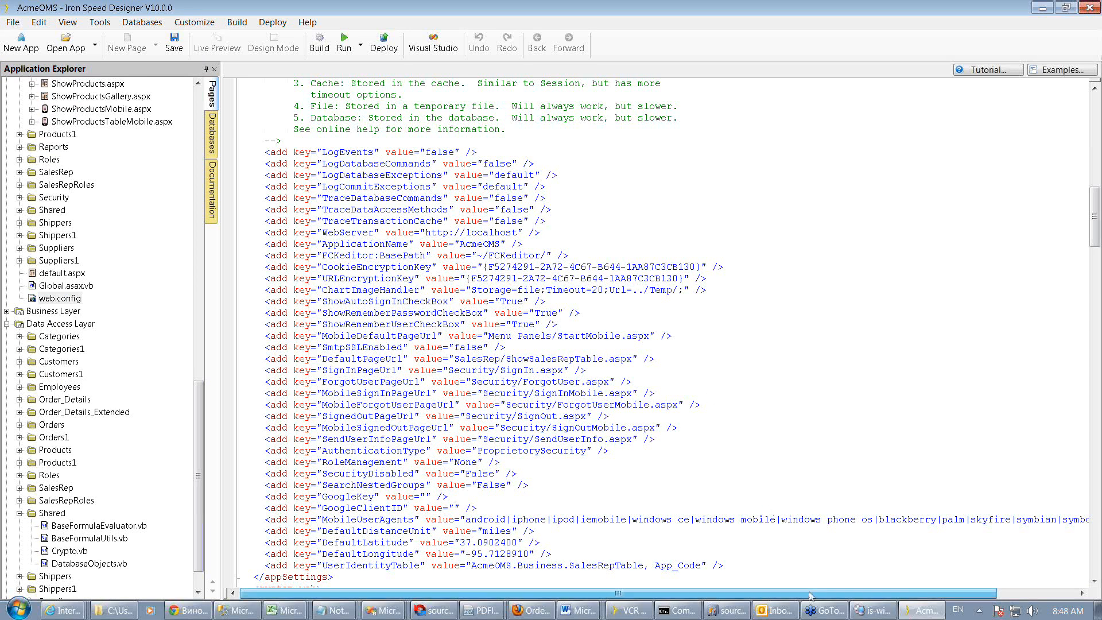
{"action": "mouse_move", "coordinate": [811, 596]}
{"action": "left_mouse_down"}
{"action": "mouse_move", "coordinate": [828, 597]}
{"action": "mouse_move", "coordinate": [811, 597]}
{"action": "left_mouse_up"}
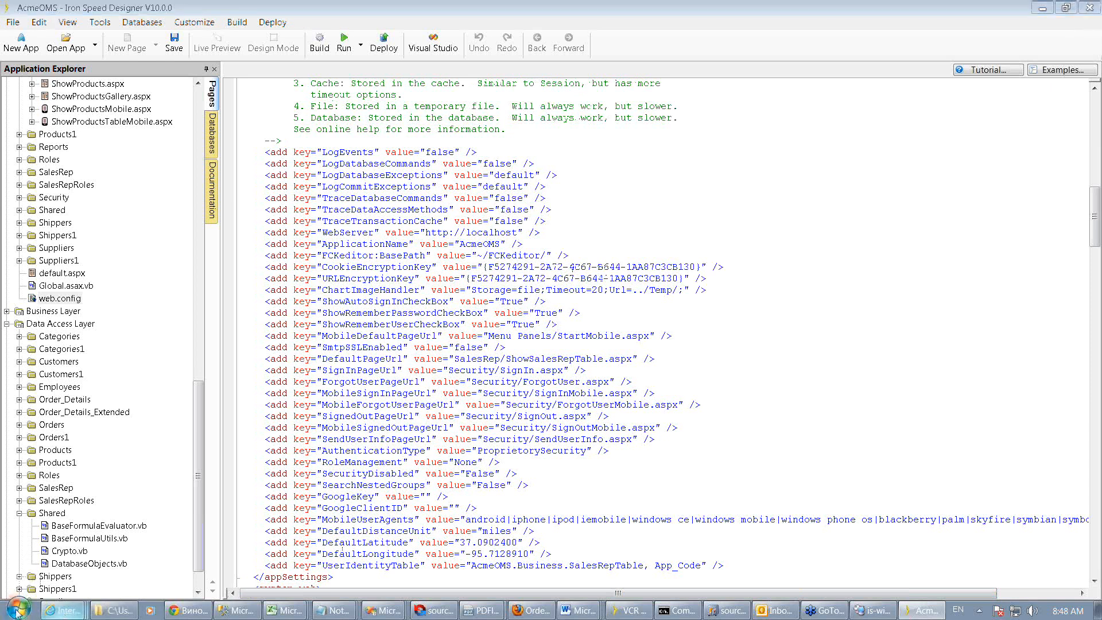
Launch Safari from the Start menu, view its user agent options, then minimize it
{"action": "left_click", "coordinate": [18, 613]}
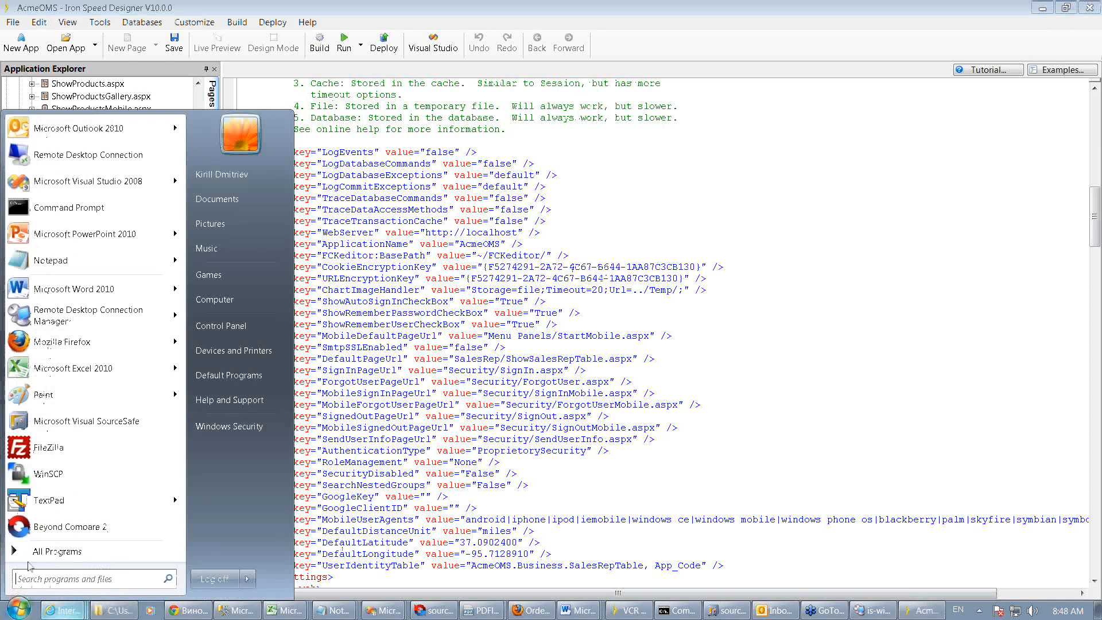
{"action": "left_click", "coordinate": [31, 552]}
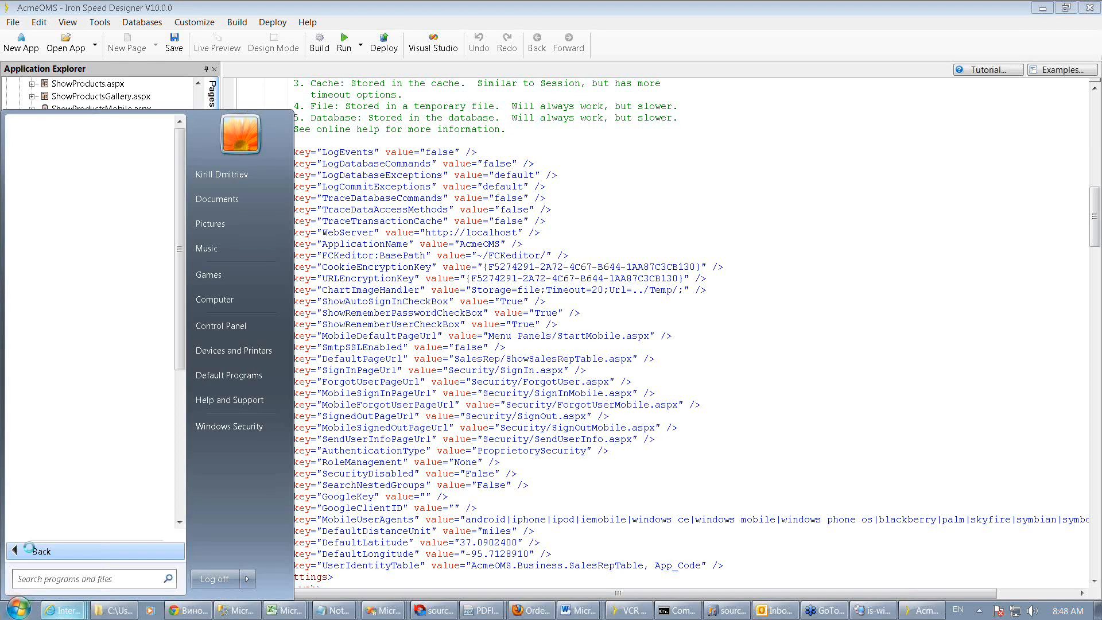
{"action": "mouse_move", "coordinate": [181, 358]}
{"action": "left_mouse_down"}
{"action": "mouse_move", "coordinate": [180, 492]}
{"action": "mouse_move", "coordinate": [183, 376]}
{"action": "left_mouse_up"}
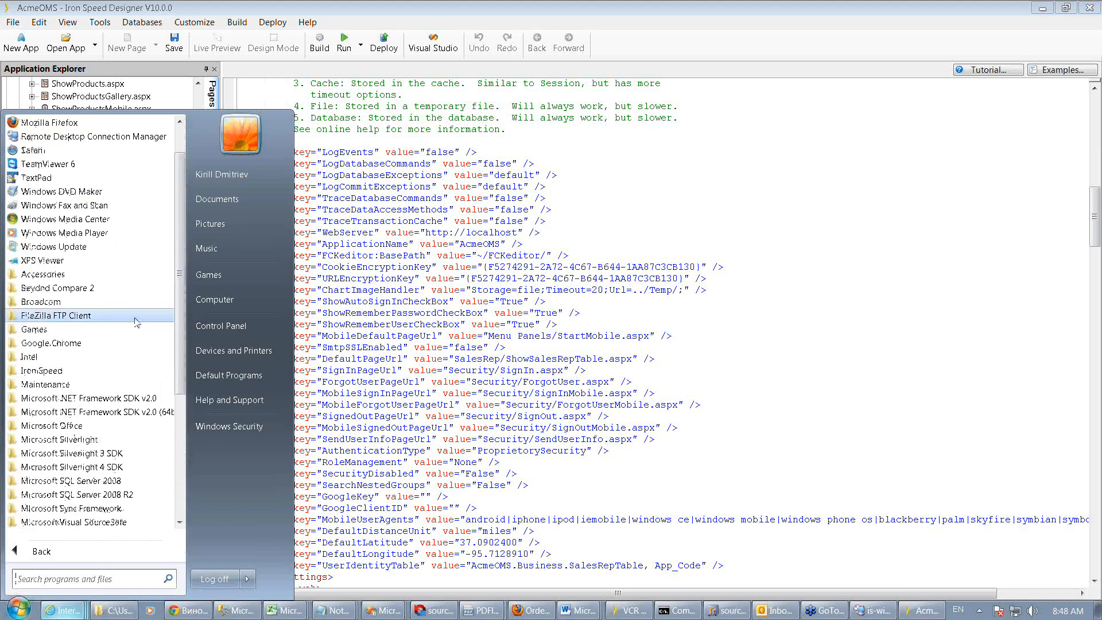
{"action": "left_click", "coordinate": [36, 152]}
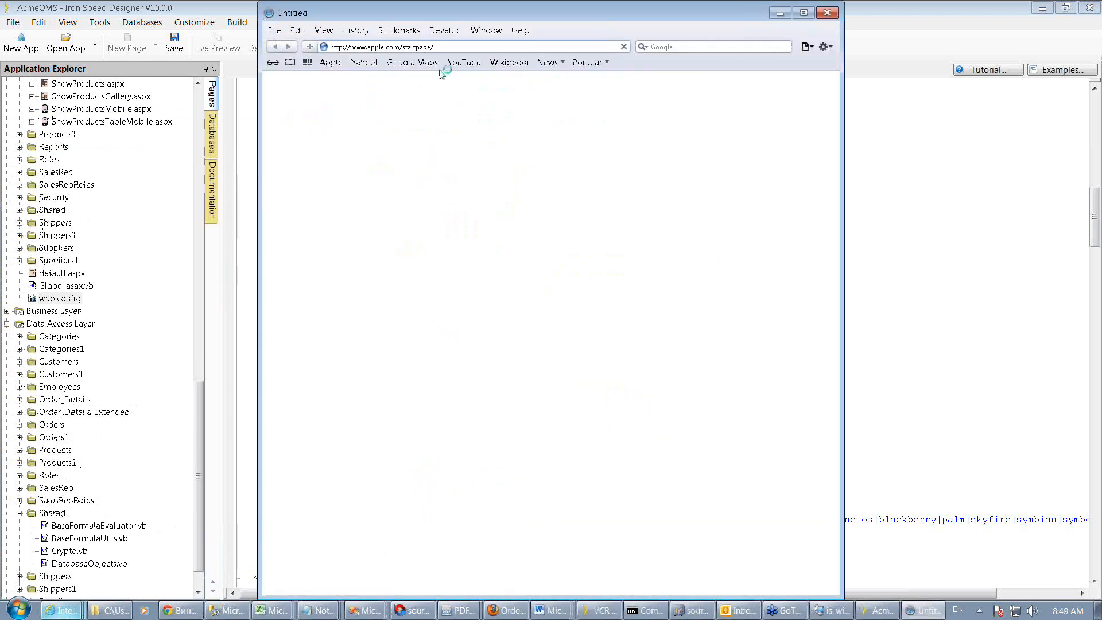
{"action": "left_click", "coordinate": [444, 31]}
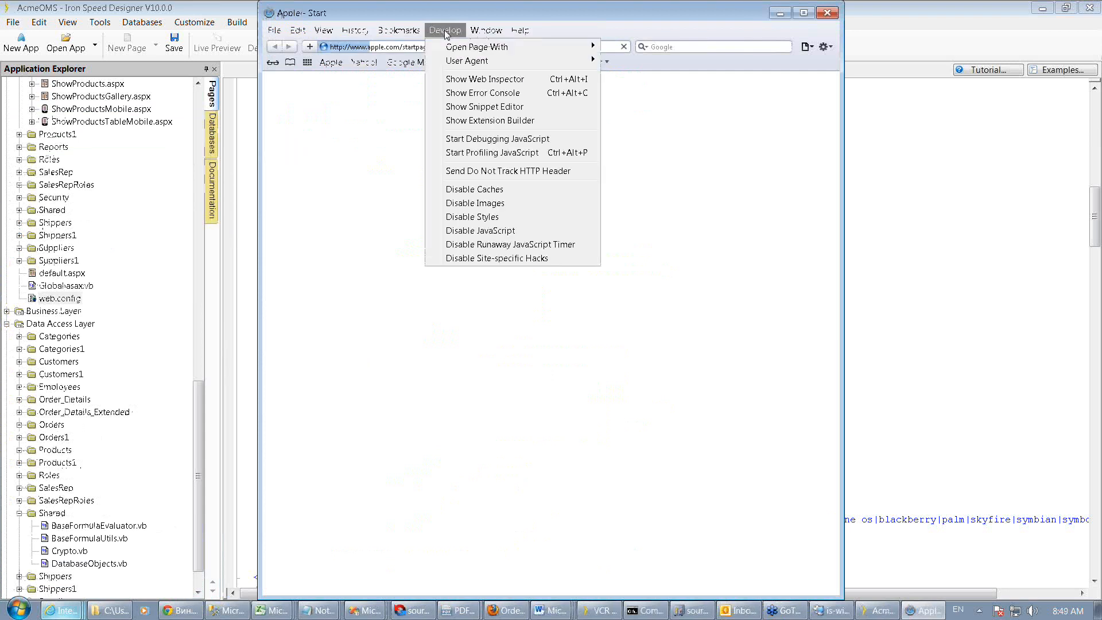
{"action": "mouse_move", "coordinate": [467, 64]}
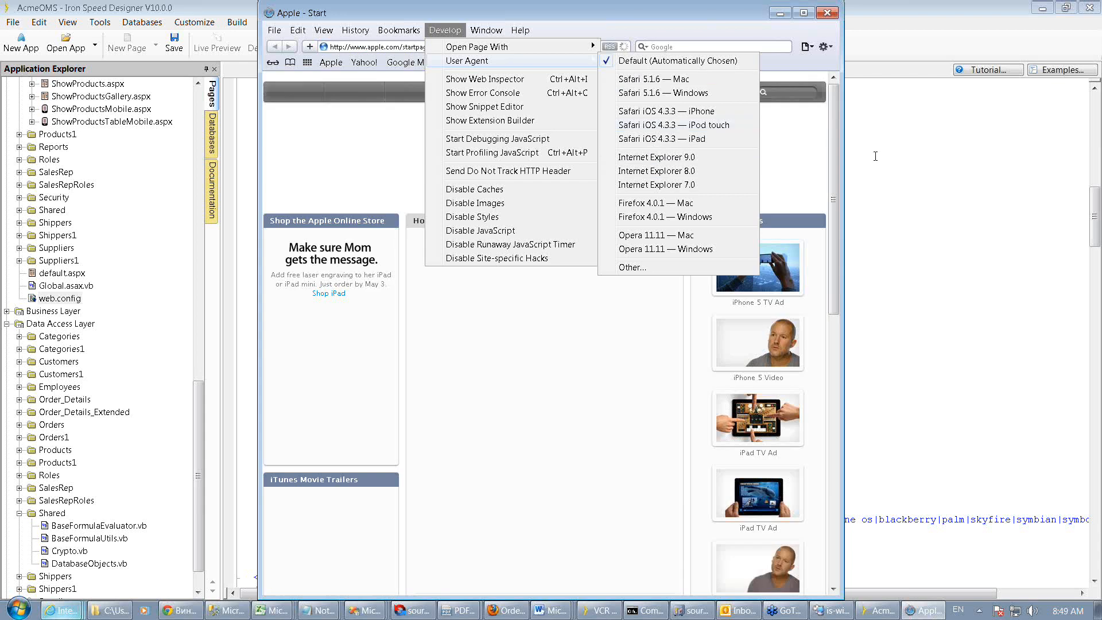
{"action": "left_click", "coordinate": [779, 14]}
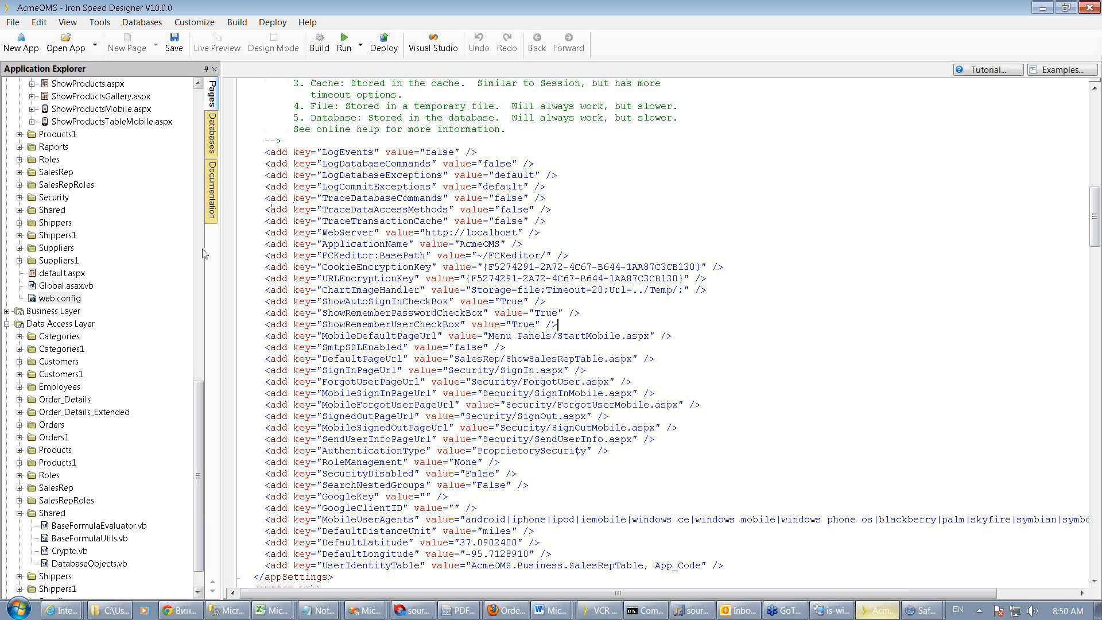
Open the CategoriesQuickSelector page and add the Categories CategoryID field to cell B2 of the SelectorFields section
{"action": "left_click_drag", "start_coordinate": [201, 476], "coordinate": [201, 189]}
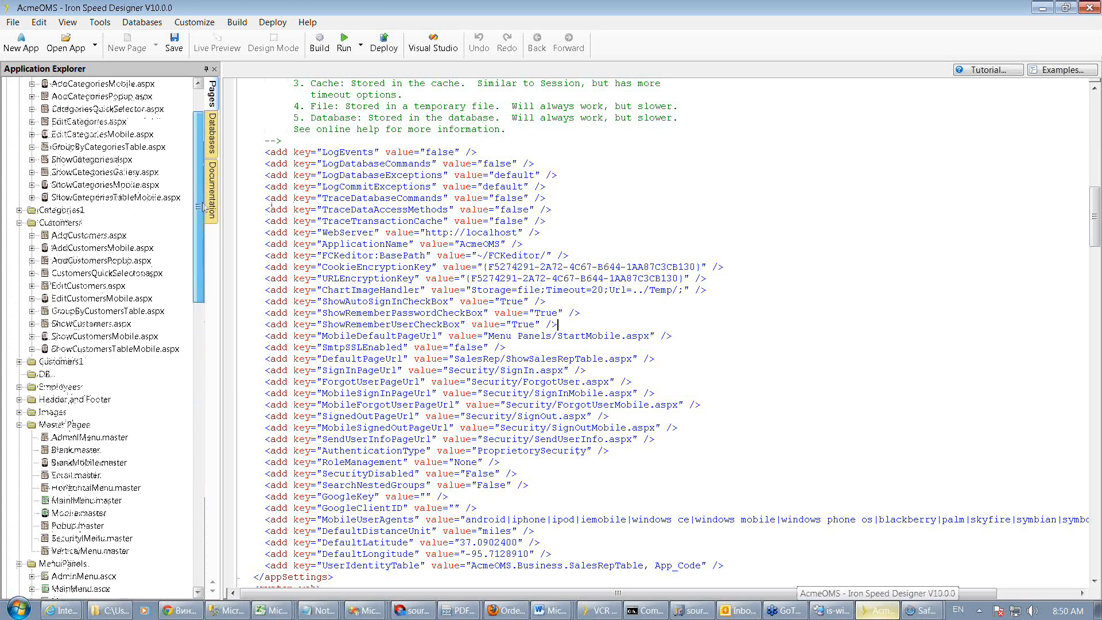
{"action": "left_click", "coordinate": [138, 160]}
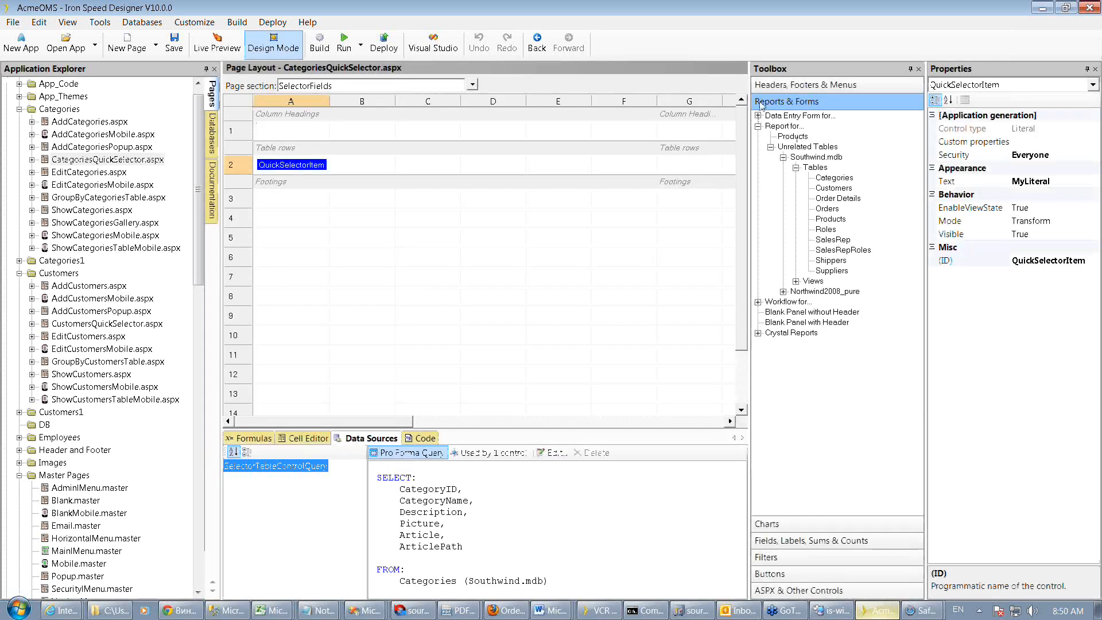
{"action": "left_click", "coordinate": [825, 548]}
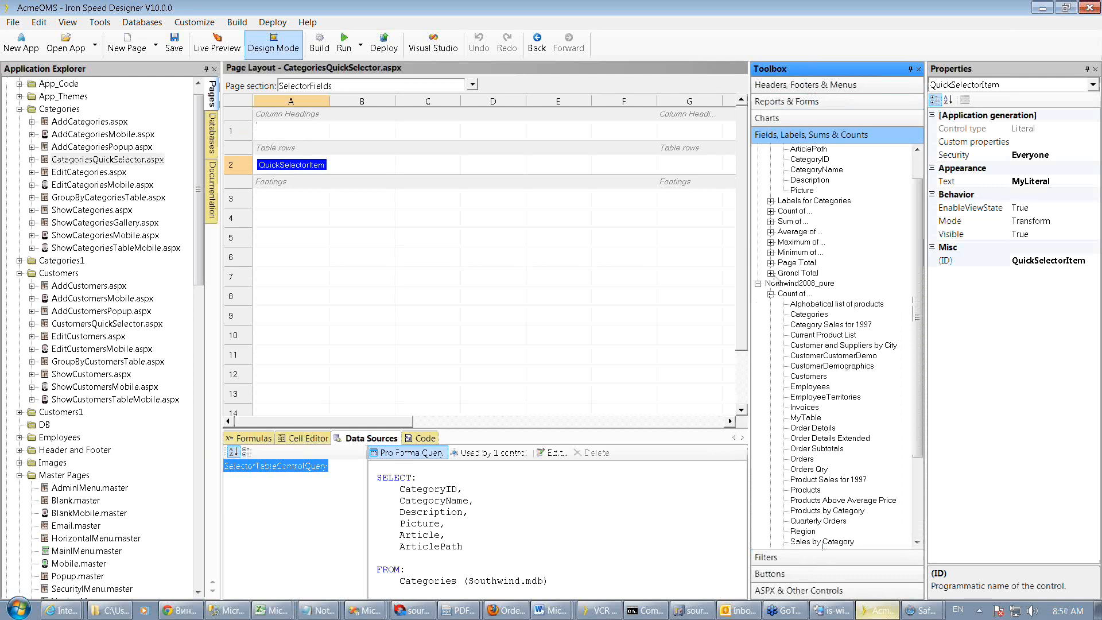
{"action": "left_click_drag", "start_coordinate": [919, 287], "coordinate": [918, 264]}
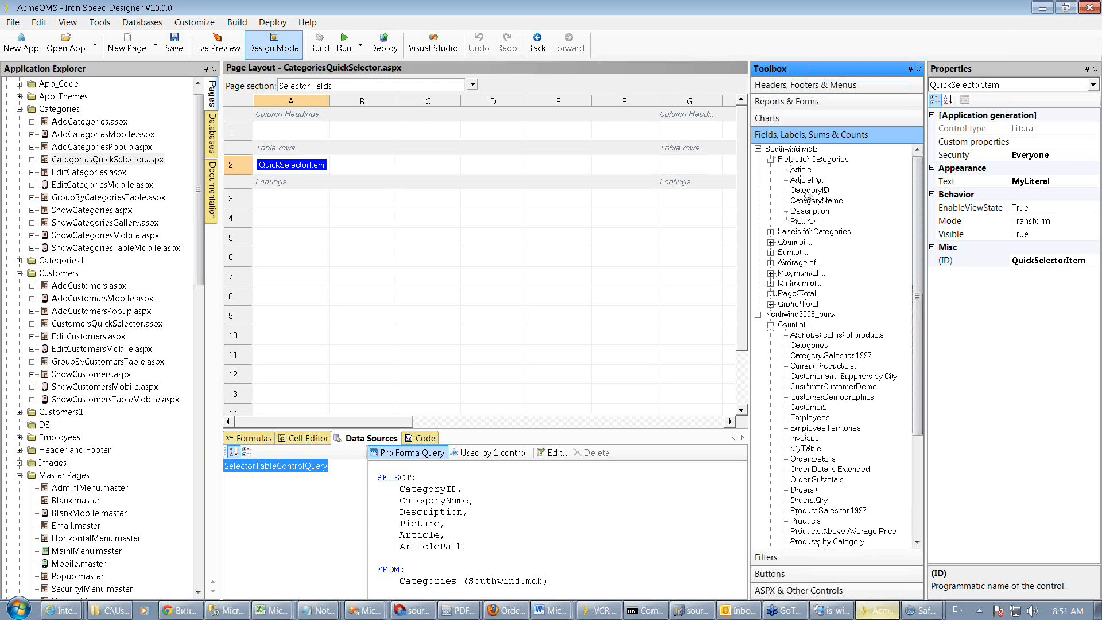
{"action": "left_click_drag", "start_coordinate": [808, 195], "coordinate": [354, 170]}
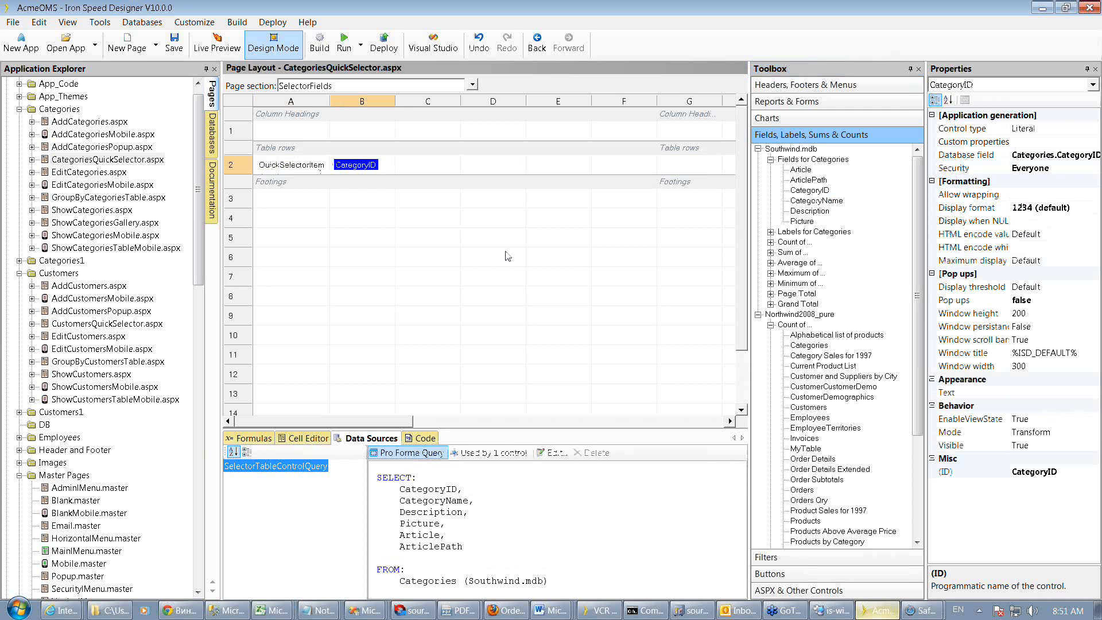
Build the application and switch to the running AcmeOMS site in Firefox
{"action": "left_click", "coordinate": [321, 44]}
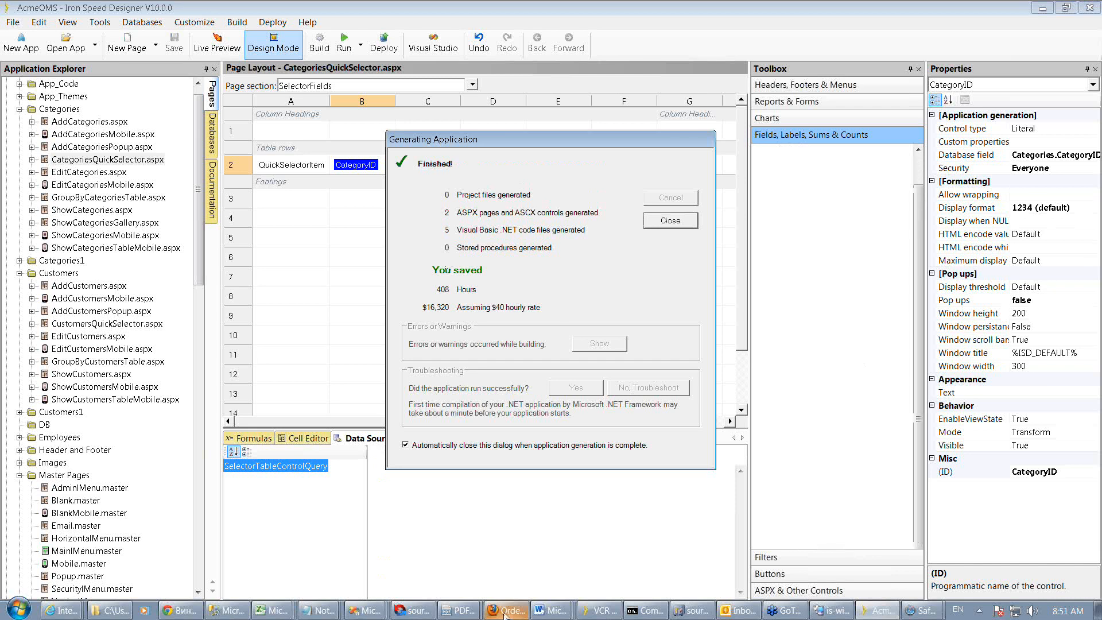
{"action": "left_click", "coordinate": [505, 611]}
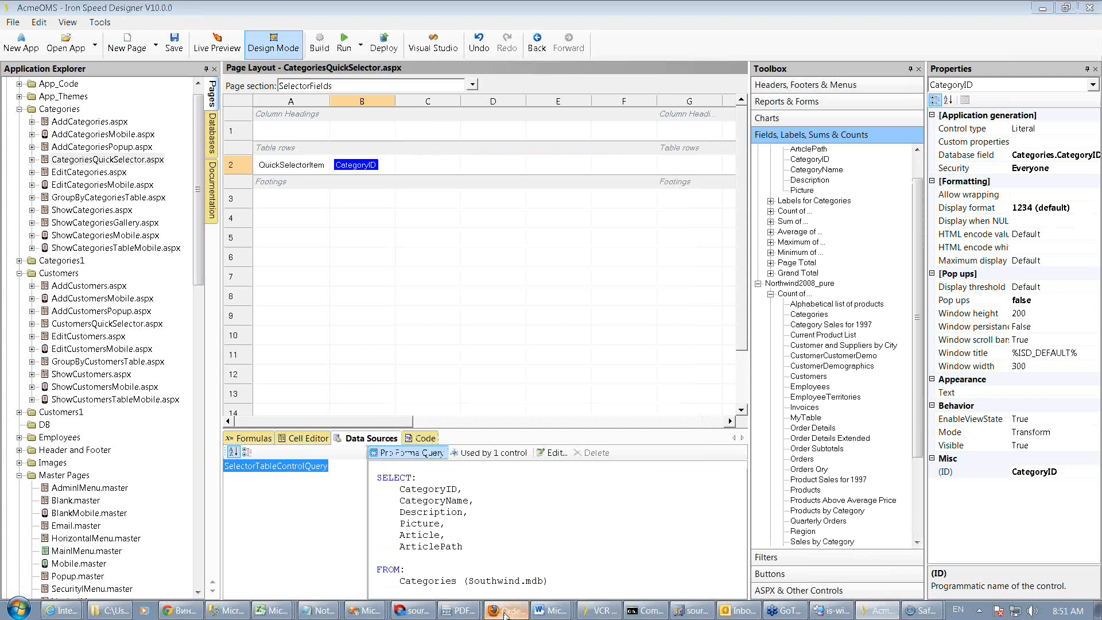
{"action": "left_click", "coordinate": [504, 612]}
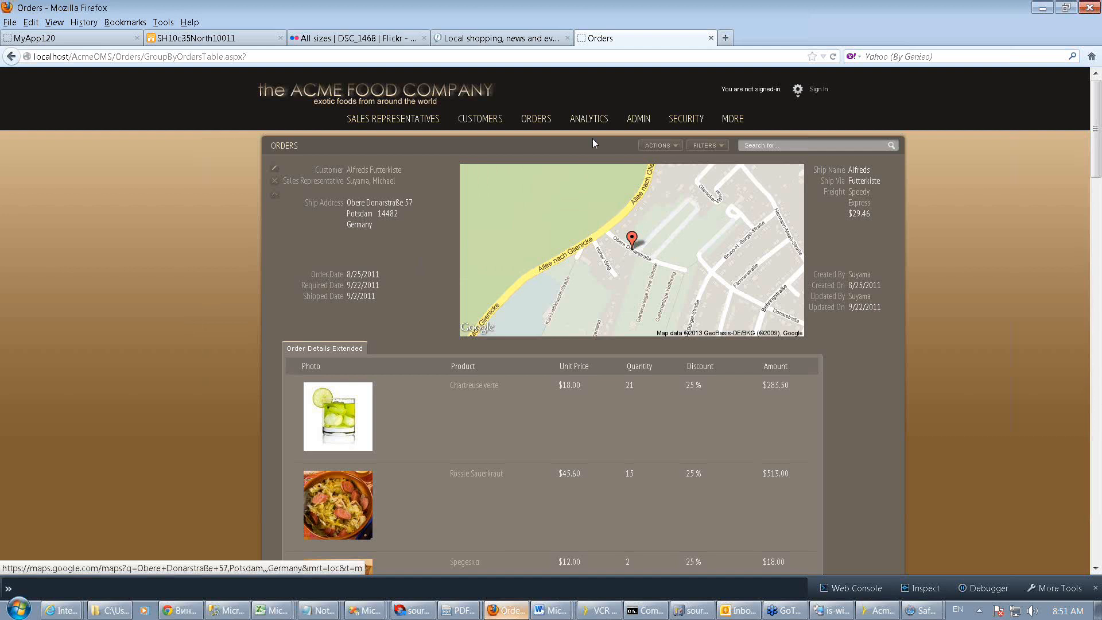
Navigate the site menu to the Categories gallery page and then the Products page
{"action": "mouse_move", "coordinate": [734, 119]}
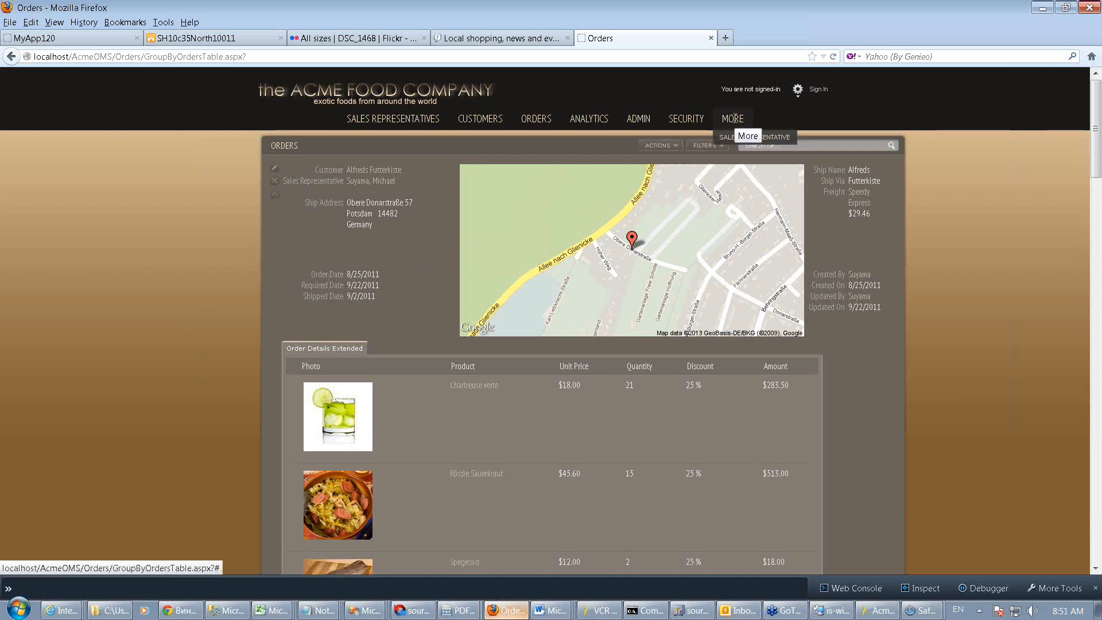
{"action": "left_click", "coordinate": [645, 122]}
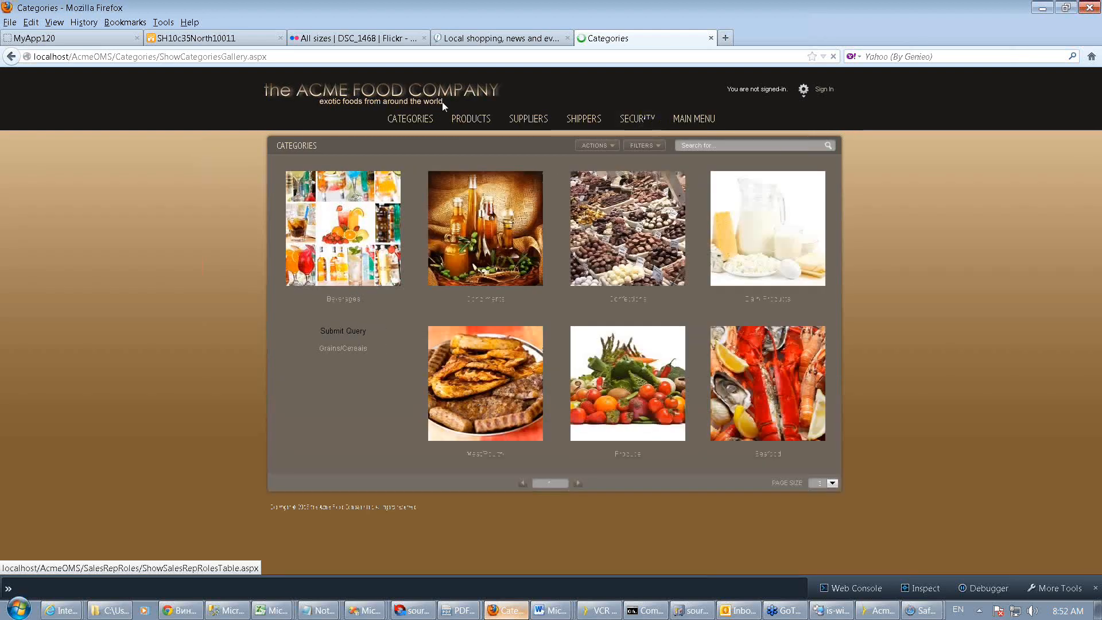
{"action": "left_click", "coordinate": [473, 120]}
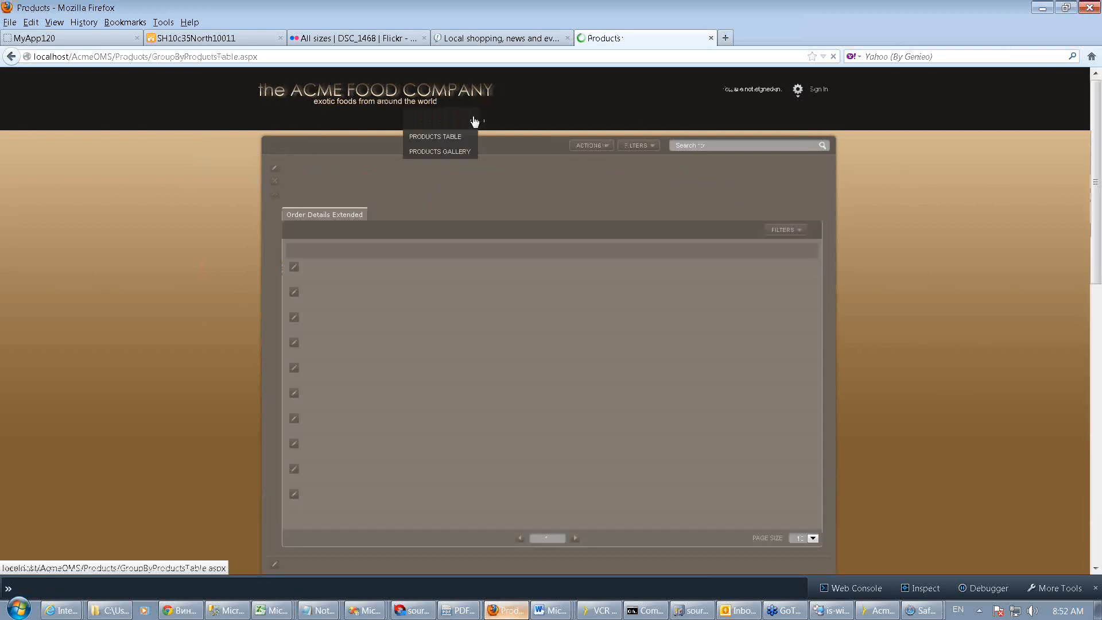
Open the Add Products form and open the Category selector list
{"action": "left_click", "coordinate": [638, 146]}
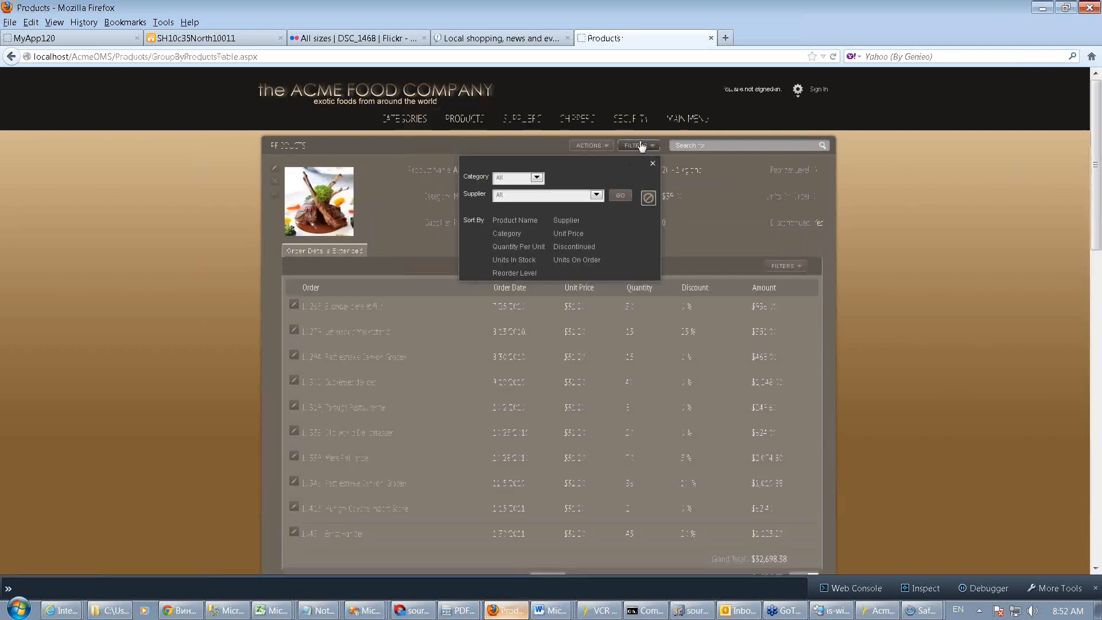
{"action": "left_click", "coordinate": [599, 148]}
{"action": "left_click", "coordinate": [526, 174]}
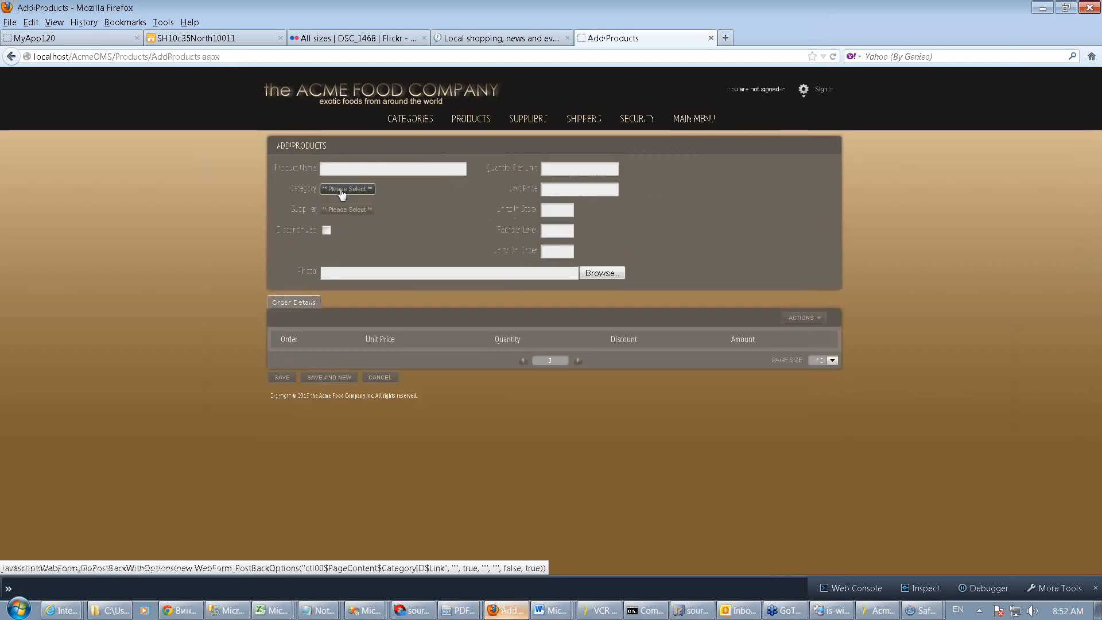
{"action": "left_click", "coordinate": [341, 191]}
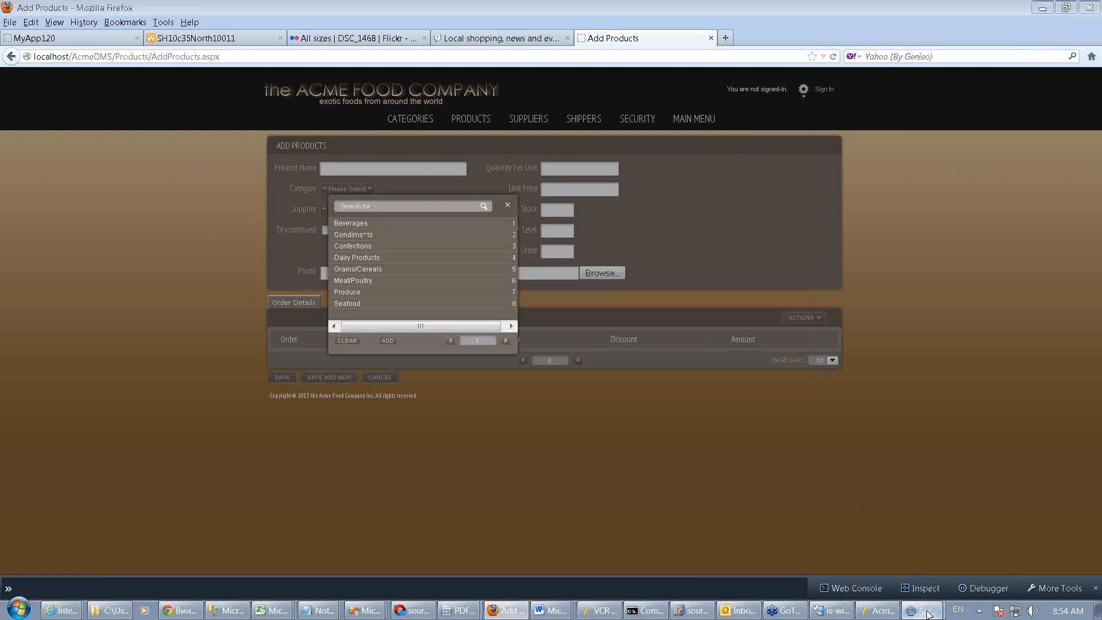
Switch to Safari, review its user agent options for iPhone and other devices, and close Safari
{"action": "mouse_move", "coordinate": [925, 611]}
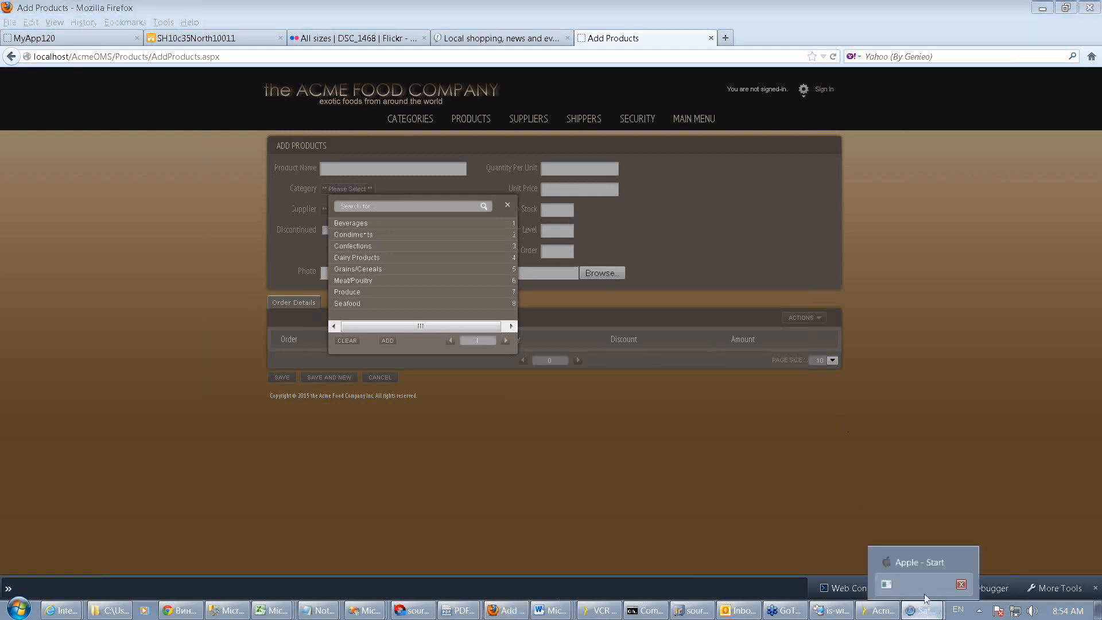
{"action": "left_click", "coordinate": [908, 562]}
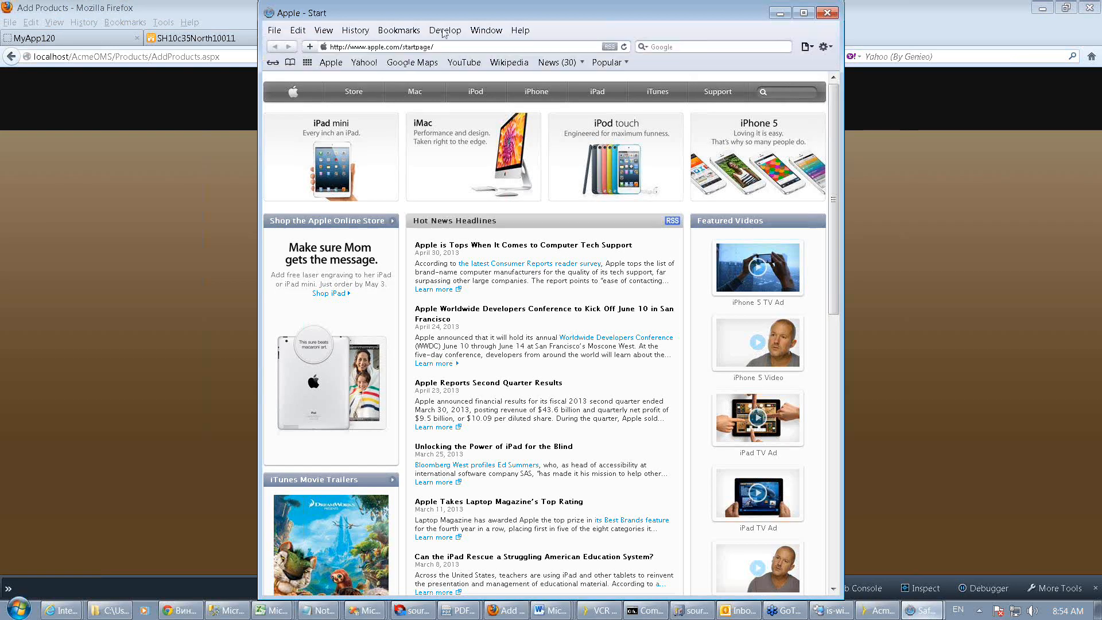
{"action": "left_click", "coordinate": [445, 30]}
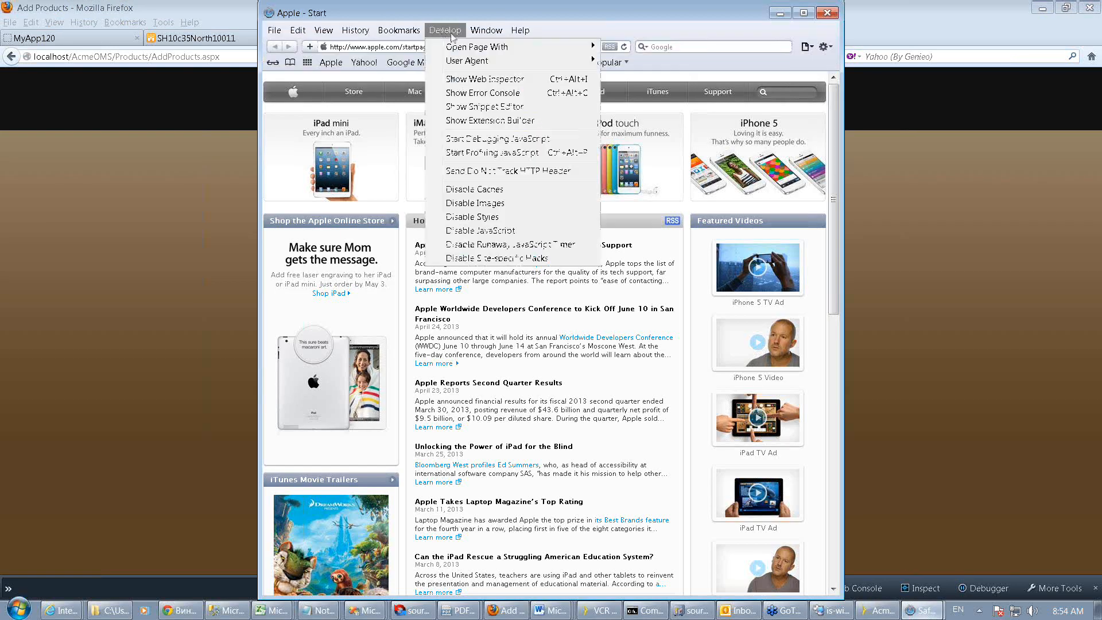
{"action": "mouse_move", "coordinate": [468, 62]}
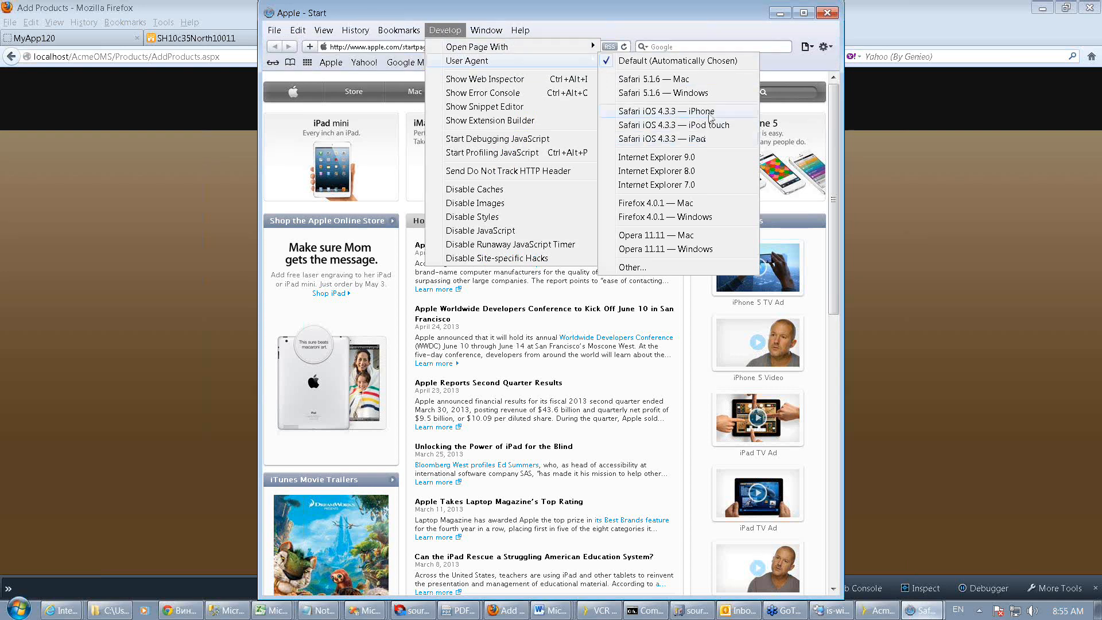
{"action": "left_click", "coordinate": [828, 15]}
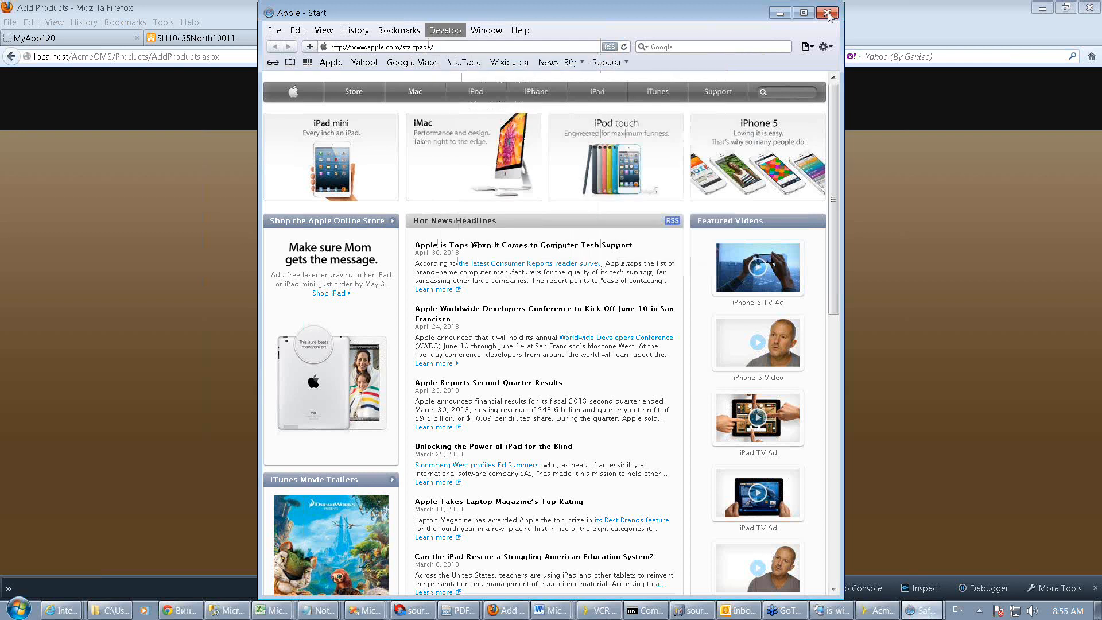
{"action": "left_click", "coordinate": [830, 17]}
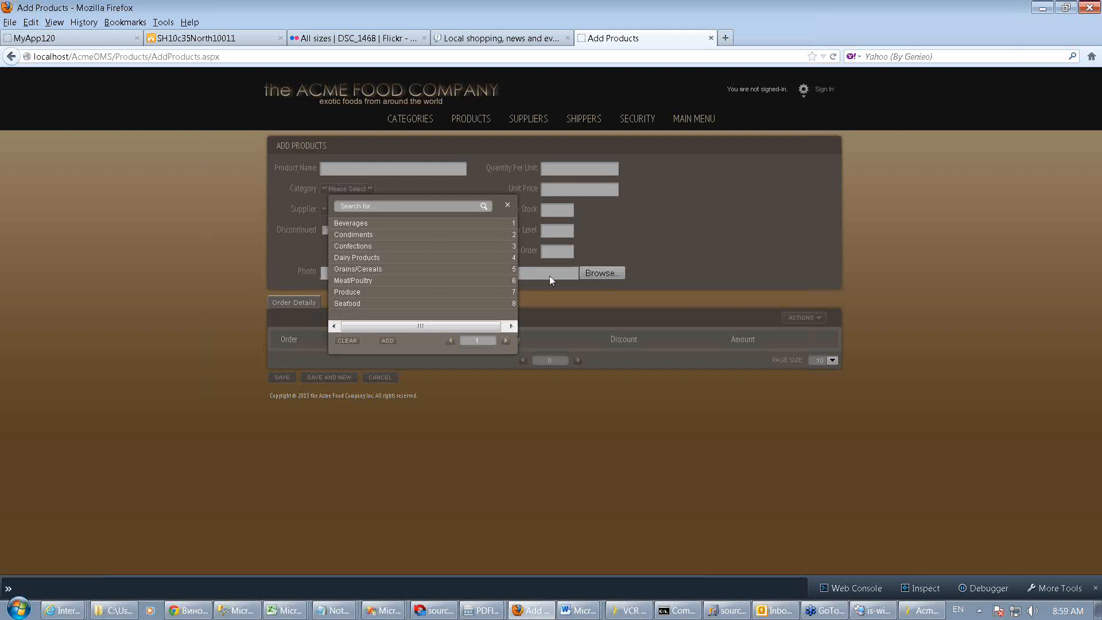
Dismiss the Category selector and live-preview the ShowCategoriesTableMobile page in the designer, scrolling its category list
{"action": "left_click", "coordinate": [508, 205]}
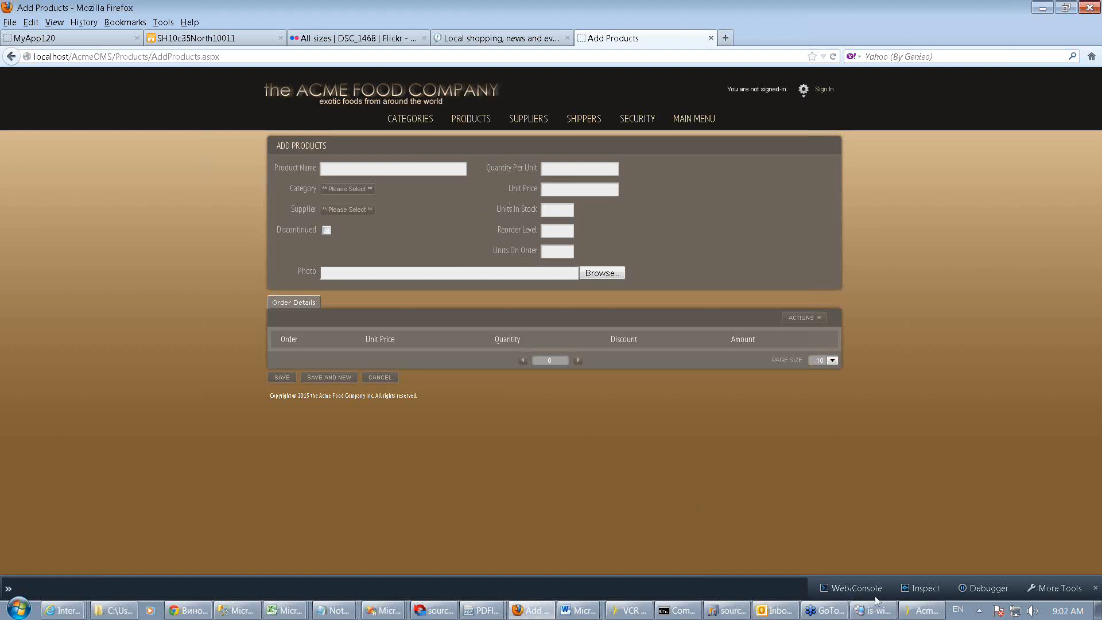
{"action": "left_click", "coordinate": [917, 612]}
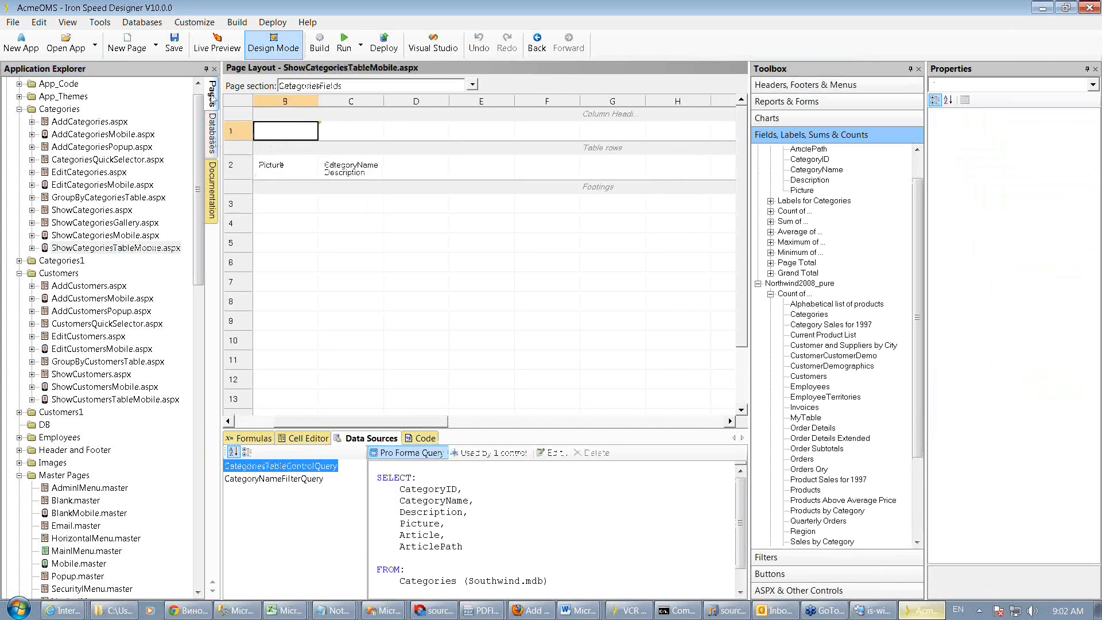
{"action": "left_click", "coordinate": [218, 46]}
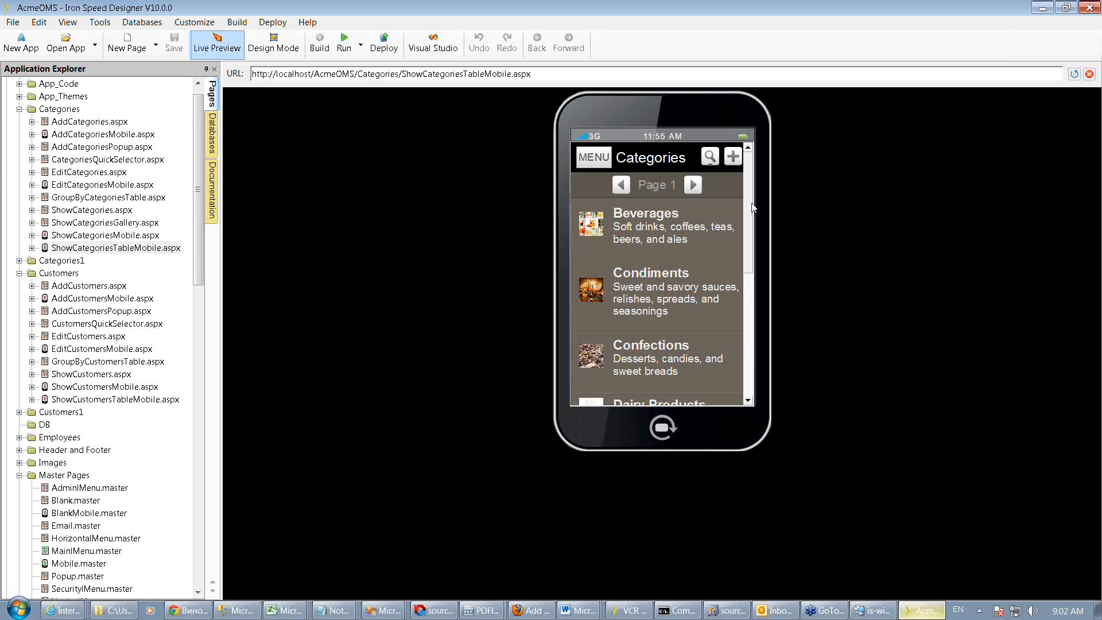
{"action": "mouse_move", "coordinate": [754, 208]}
{"action": "left_mouse_down"}
{"action": "mouse_move", "coordinate": [753, 288]}
{"action": "mouse_move", "coordinate": [750, 194]}
{"action": "left_mouse_up"}
{"action": "left_click_drag", "start_coordinate": [750, 194], "coordinate": [751, 297]}
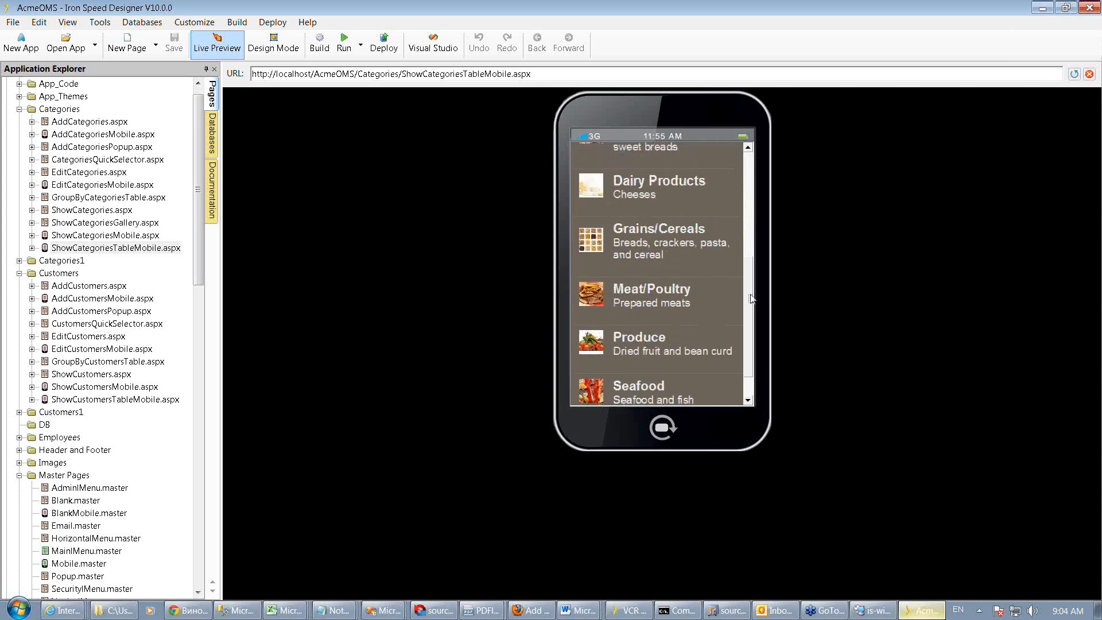